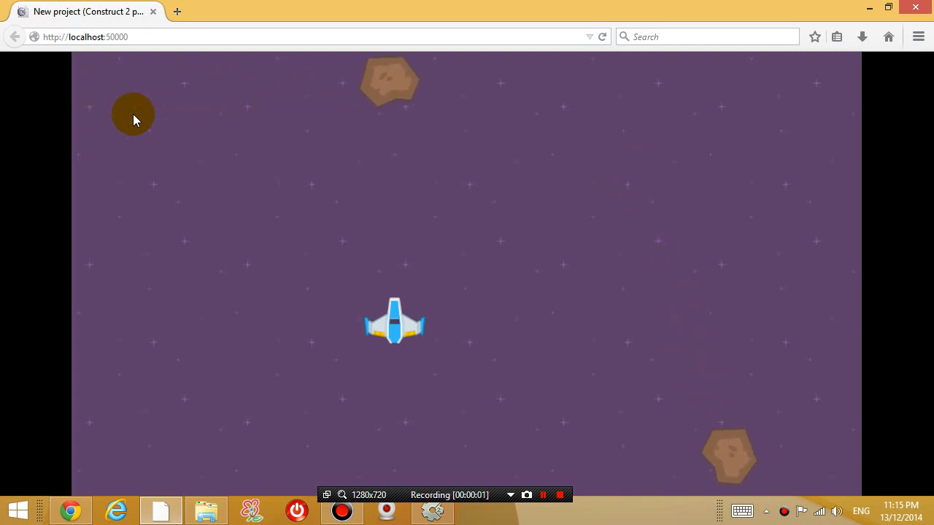
- Fly the spaceship around with the arrow keys, firing at asteroids with Space
{"action": "key", "text": "Right"}
{"action": "key", "text": "Right"}
{"action": "key", "text": "space"}
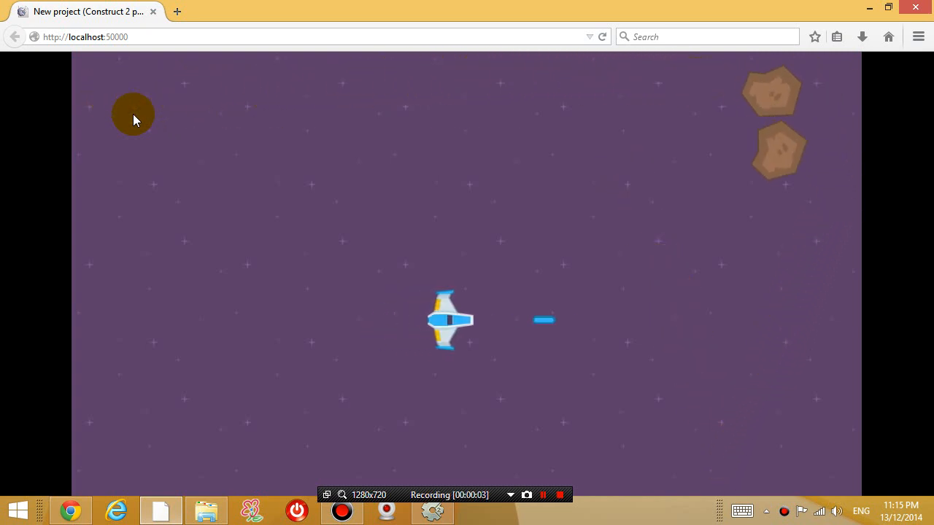
{"action": "key", "text": "Right"}
{"action": "key", "text": "Up"}
{"action": "key", "text": "space"}
{"action": "key", "text": "Right"}
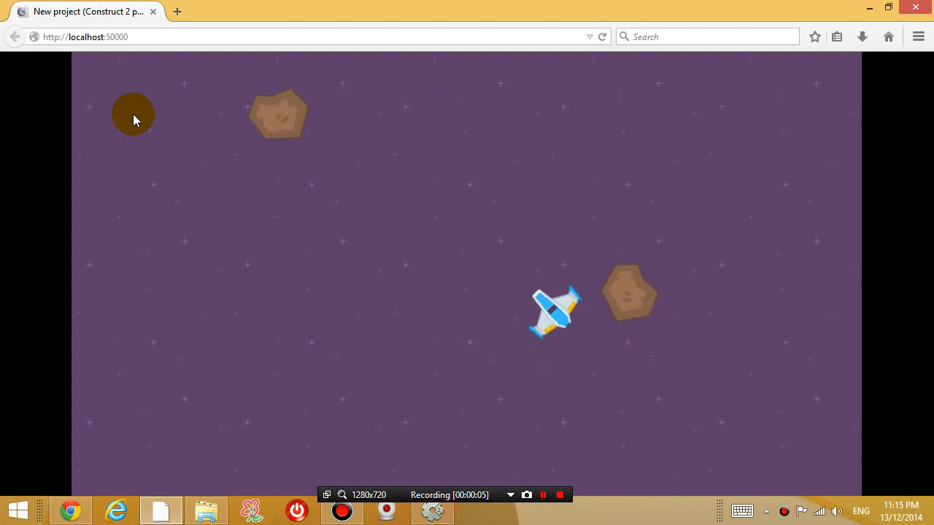
{"action": "key", "text": "Left"}
{"action": "key", "text": "space"}
{"action": "key", "text": "Up"}
{"action": "key", "text": "space"}
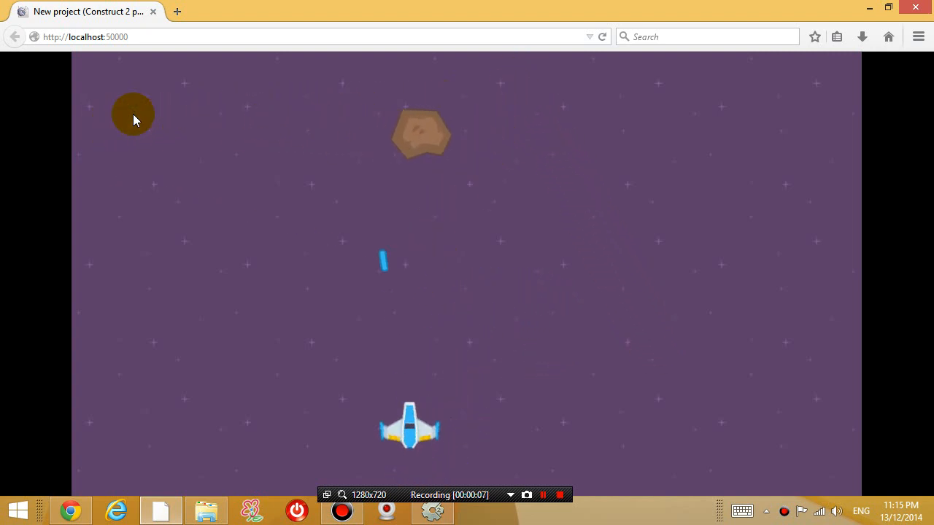
{"action": "key", "text": "Right"}
{"action": "key", "text": "Up"}
{"action": "key", "text": "space"}
{"action": "key", "text": "Left"}
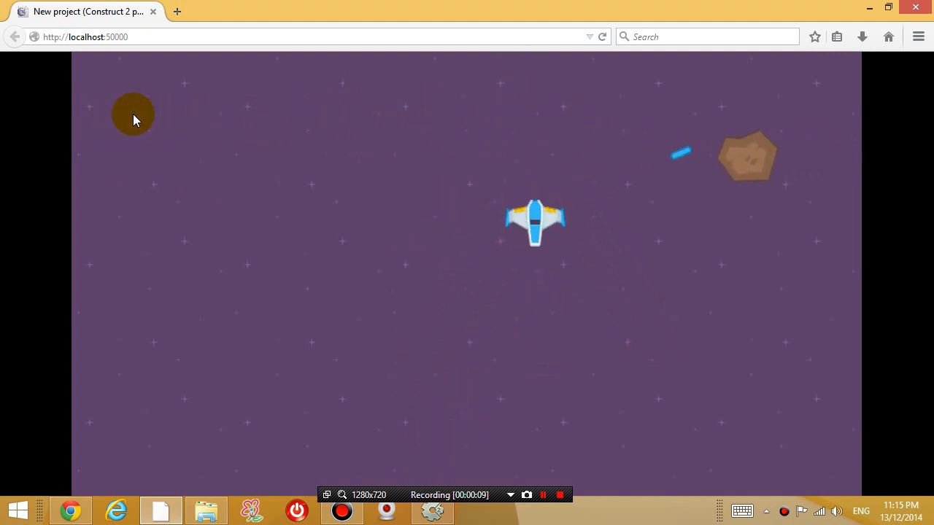
{"action": "key", "text": "Down"}
{"action": "key", "text": "Right"}
{"action": "key", "text": "Left"}
{"action": "key", "text": "space"}
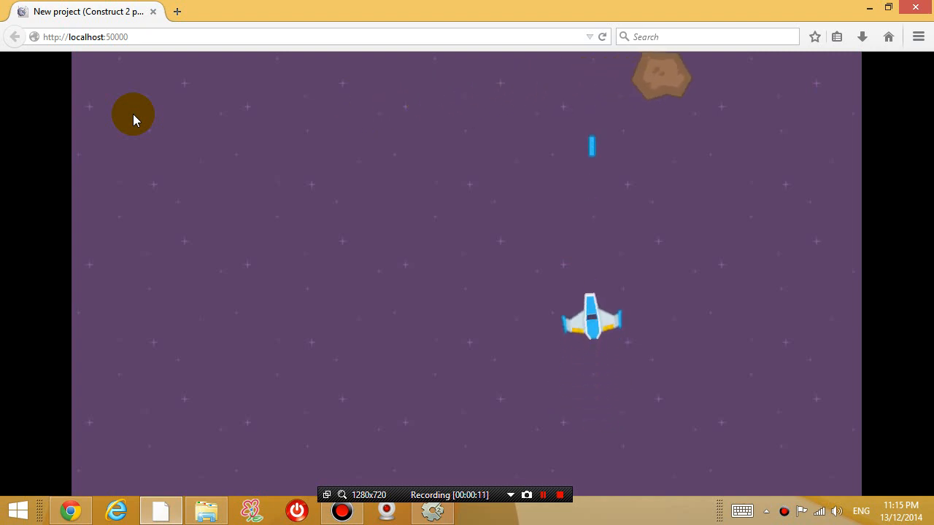
{"action": "key", "text": "Right"}
{"action": "key", "text": "Down"}
{"action": "key", "text": "Up"}
{"action": "key", "text": "Up"}
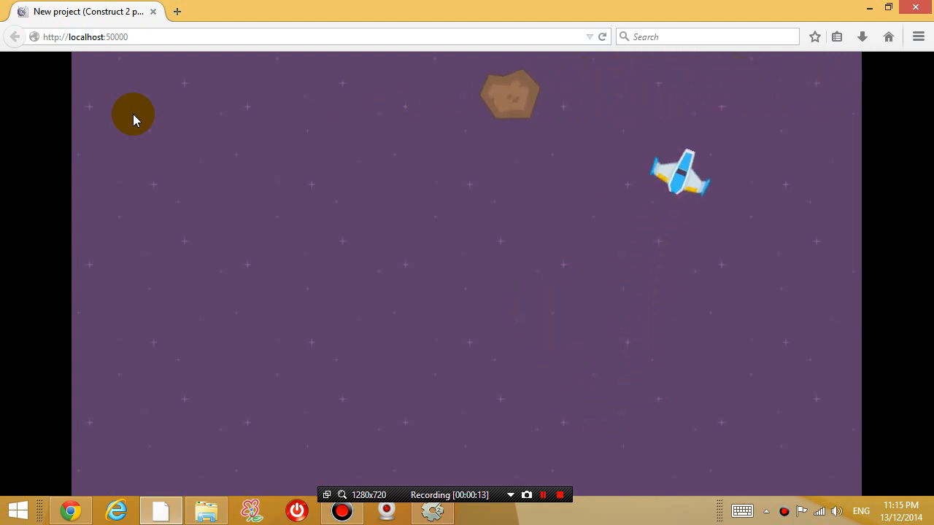
- Keep steering and shooting down asteroids, then close Firefox to end the test run
{"action": "key", "text": "Left"}
{"action": "key", "text": "Up"}
{"action": "key", "text": "space"}
{"action": "key", "text": "Right"}
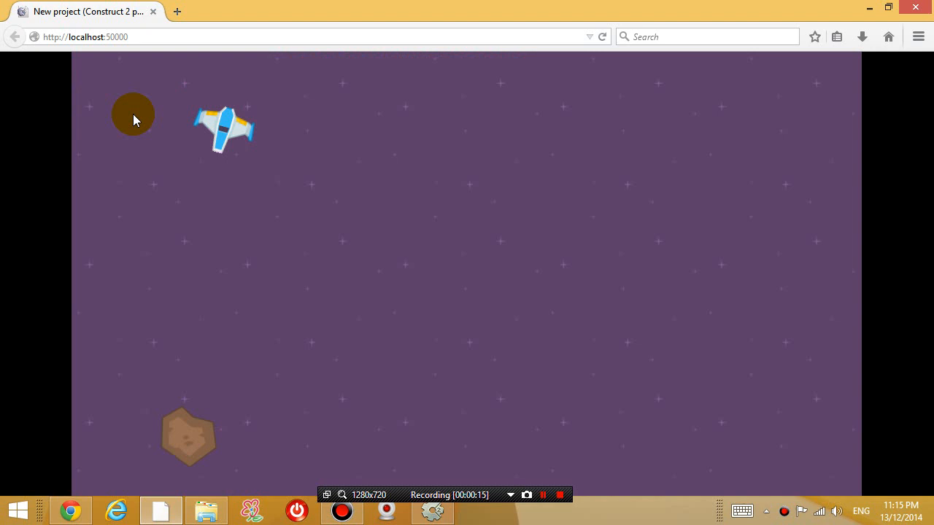
{"action": "key", "text": "Down"}
{"action": "key", "text": "space"}
{"action": "key", "text": "Right"}
{"action": "key", "text": "Left"}
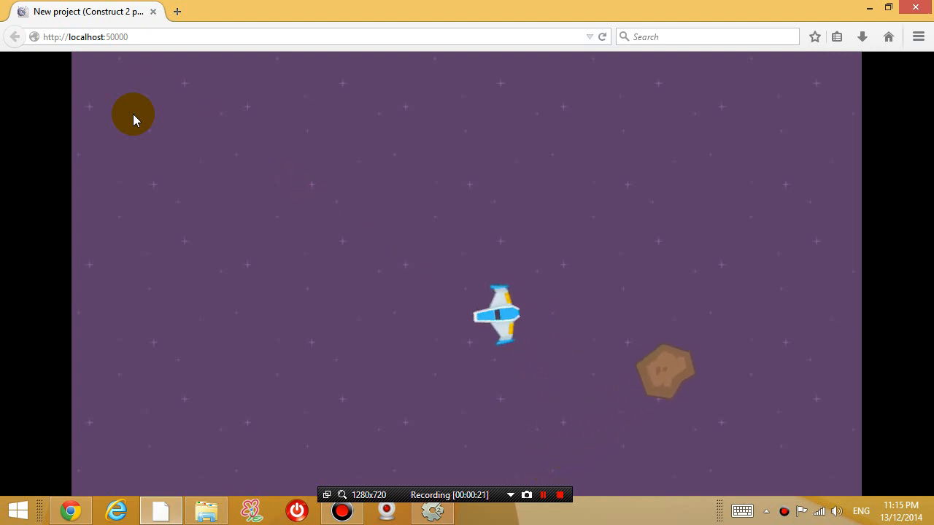
{"action": "key", "text": "Right"}
{"action": "key", "text": "Down"}
{"action": "key", "text": "Up"}
{"action": "key", "text": "space"}
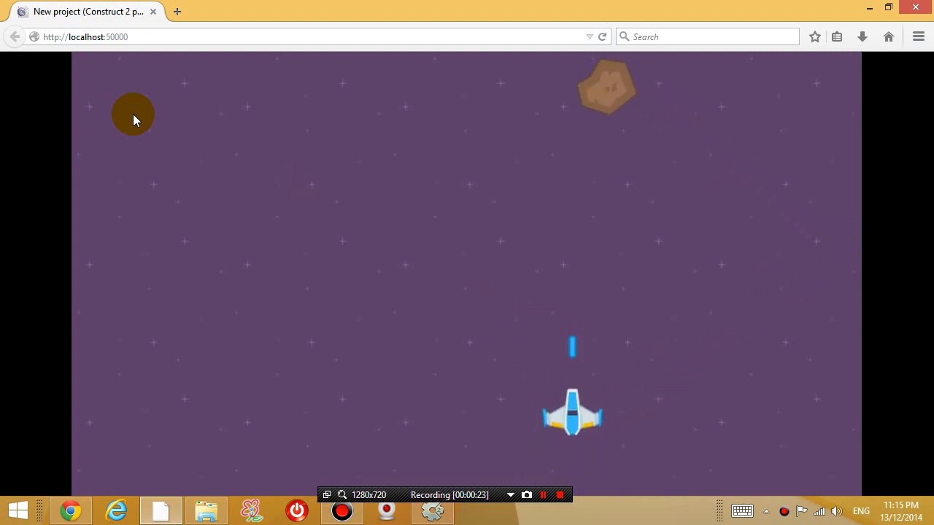
{"action": "key", "text": "Right"}
{"action": "key", "text": "Up"}
{"action": "key", "text": "Right"}
{"action": "key", "text": "space"}
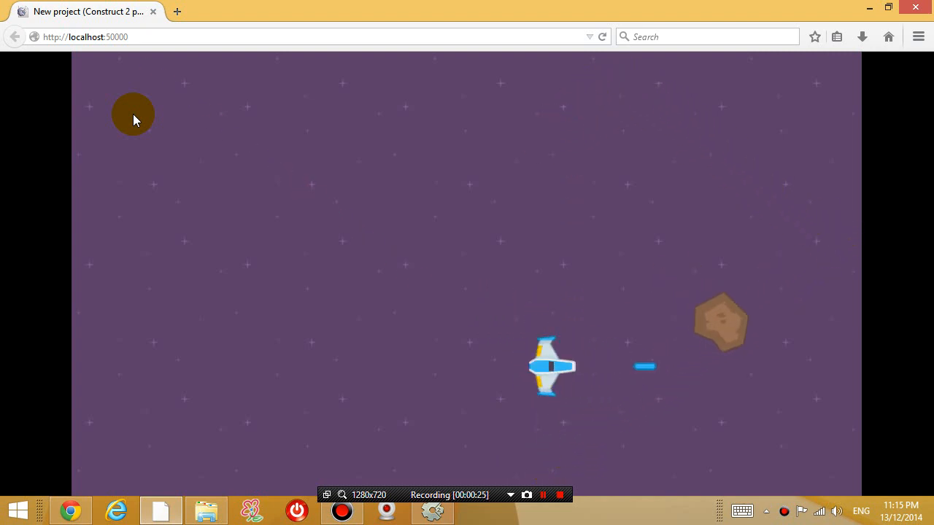
{"action": "key", "text": "Right"}
{"action": "key", "text": "space"}
{"action": "key", "text": "Down"}
{"action": "key", "text": "Up"}
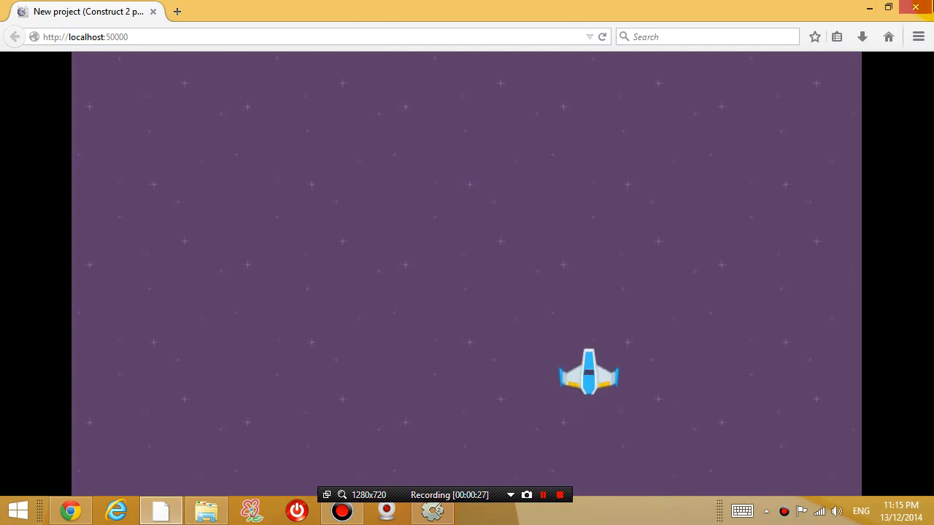
{"action": "left_click", "coordinate": [919, 6]}
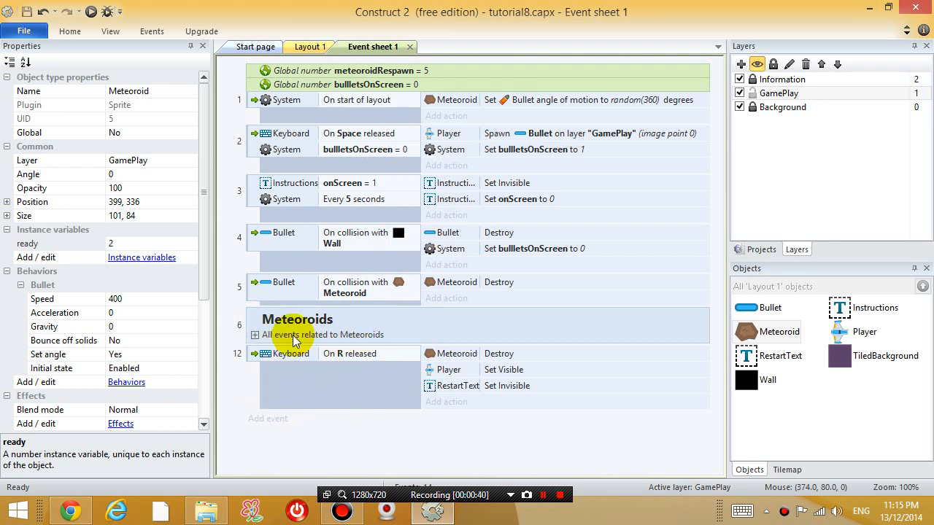
- Add an event group named Bullets, described 'All events related to Bullets', at event 4
{"action": "right_click", "coordinate": [307, 266]}
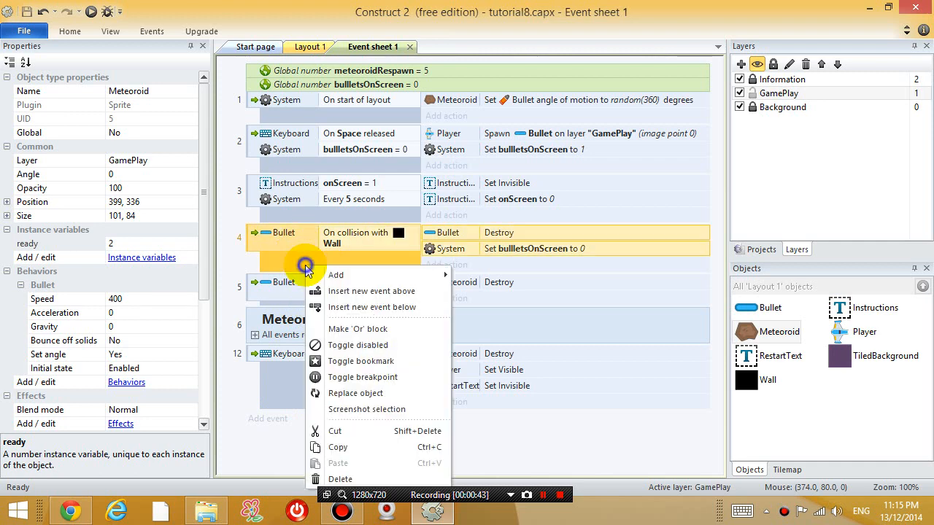
{"action": "mouse_move", "coordinate": [336, 275]}
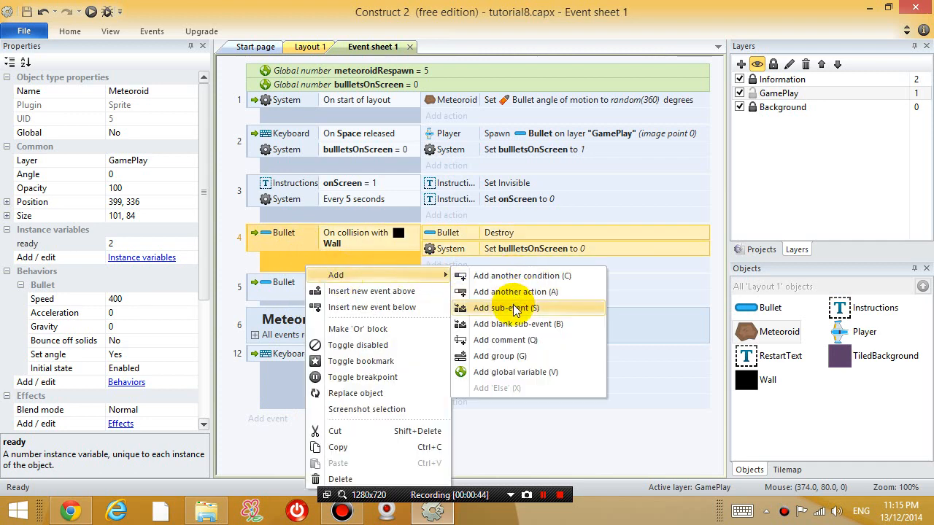
{"action": "left_click", "coordinate": [500, 356]}
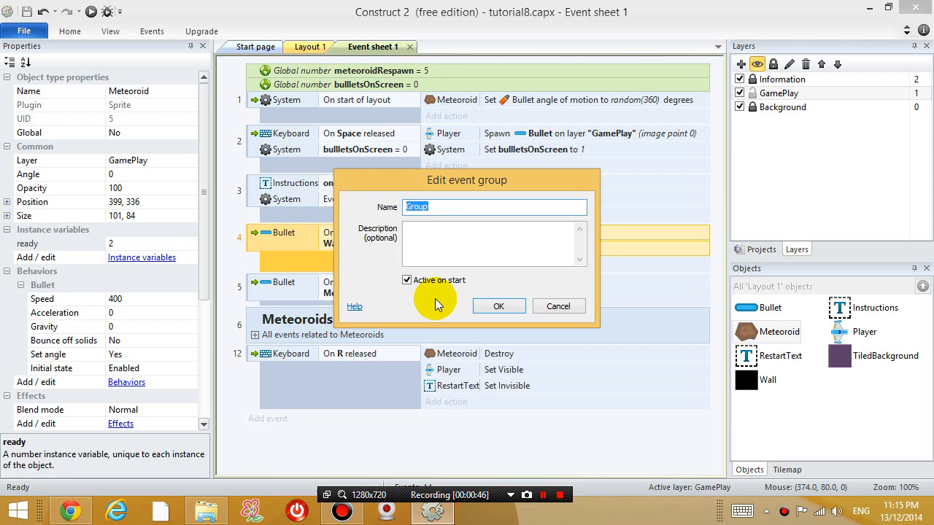
{"action": "type", "text": "Bullet"}
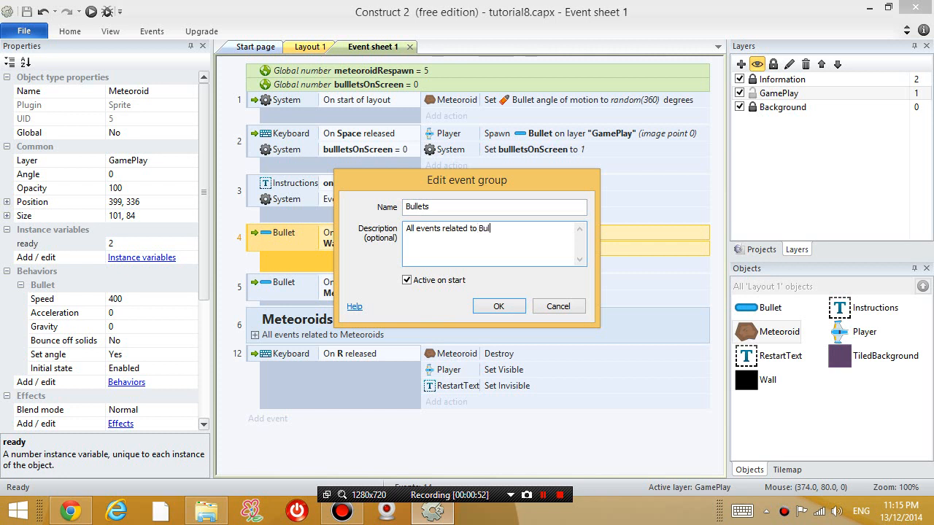
{"action": "type", "text": "s"}
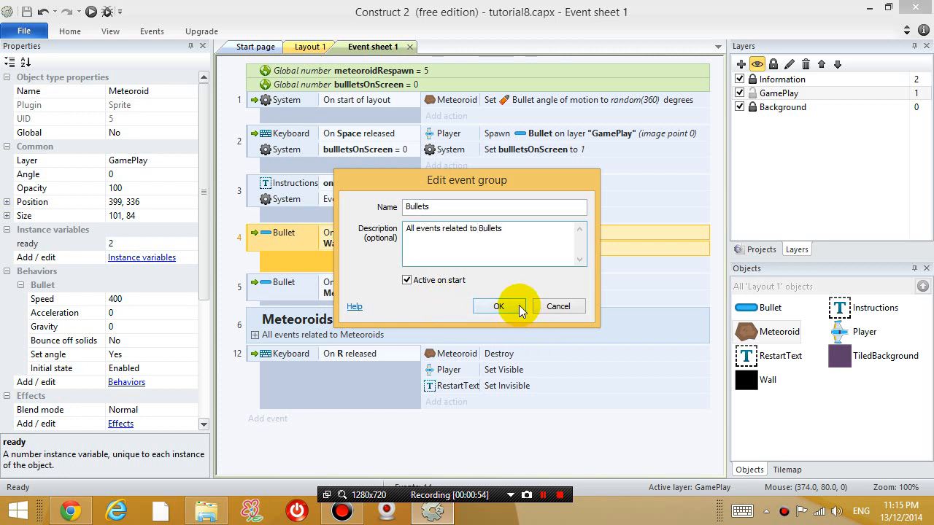
{"action": "left_click", "coordinate": [499, 306]}
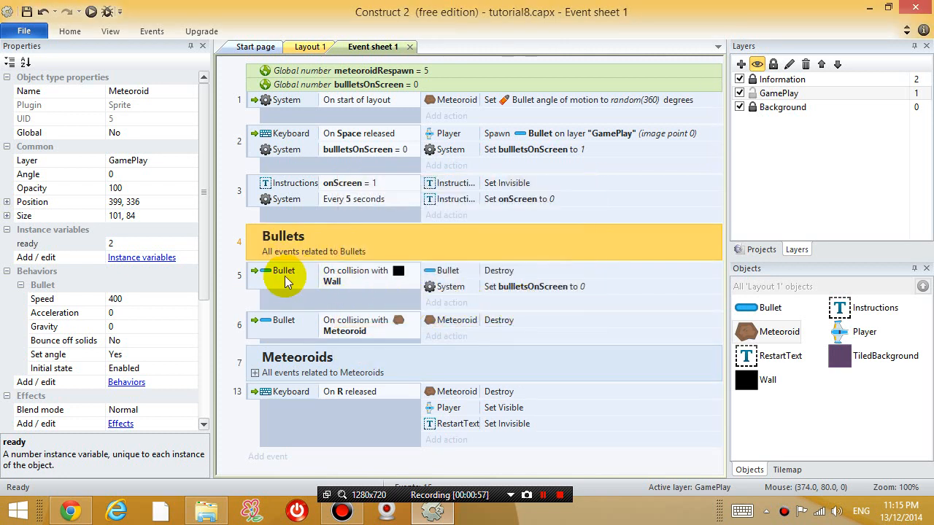
- Move the bullet–wall and bullet–meteoroid collision events into the Bullets group
{"action": "left_click", "coordinate": [251, 275]}
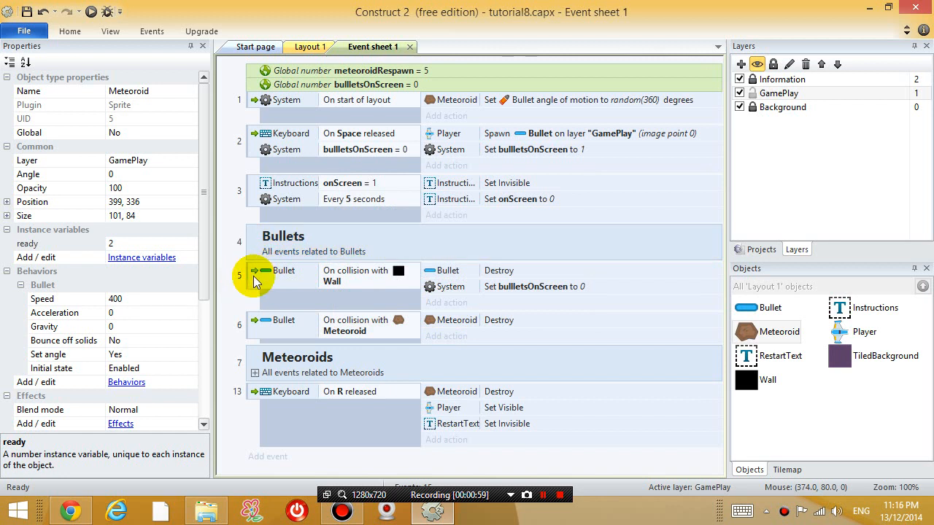
{"action": "left_click_drag", "start_coordinate": [251, 281], "coordinate": [292, 252]}
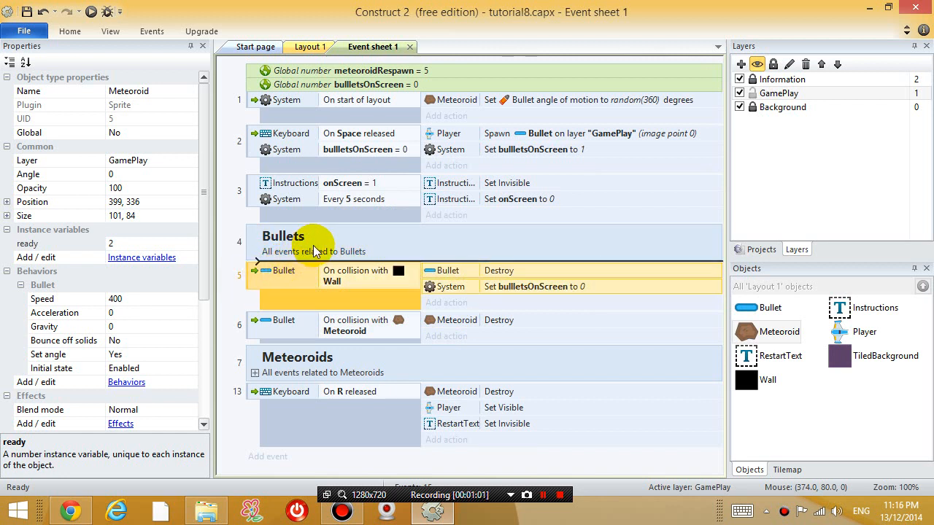
{"action": "left_click", "coordinate": [241, 325]}
{"action": "left_click_drag", "start_coordinate": [240, 324], "coordinate": [313, 271]}
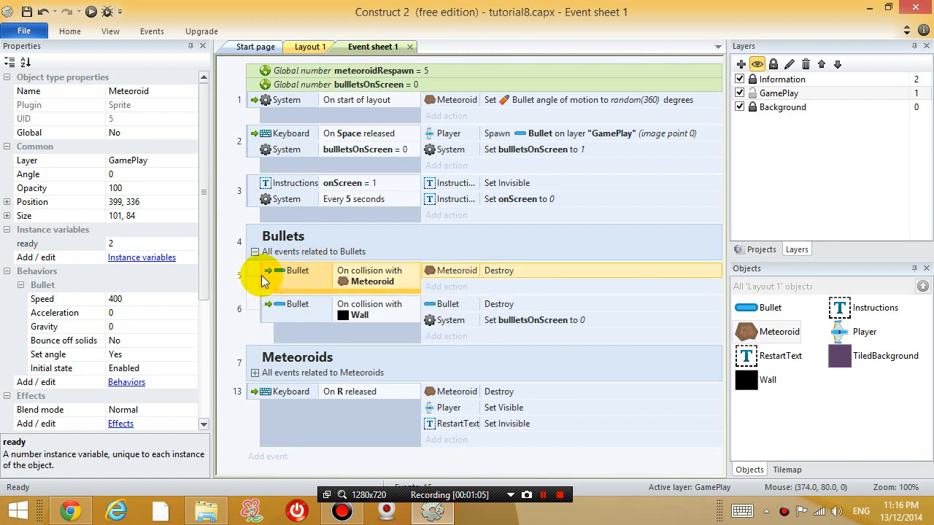
- Move the Space-released bullet-spawning event into Bullets and leave the group collapsed
{"action": "left_click", "coordinate": [254, 252]}
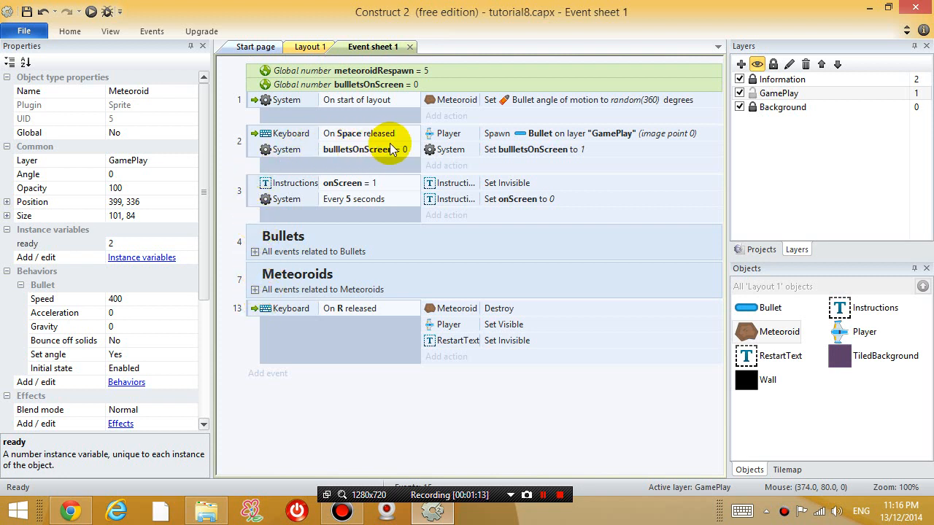
{"action": "left_click_drag", "start_coordinate": [264, 142], "coordinate": [261, 252]}
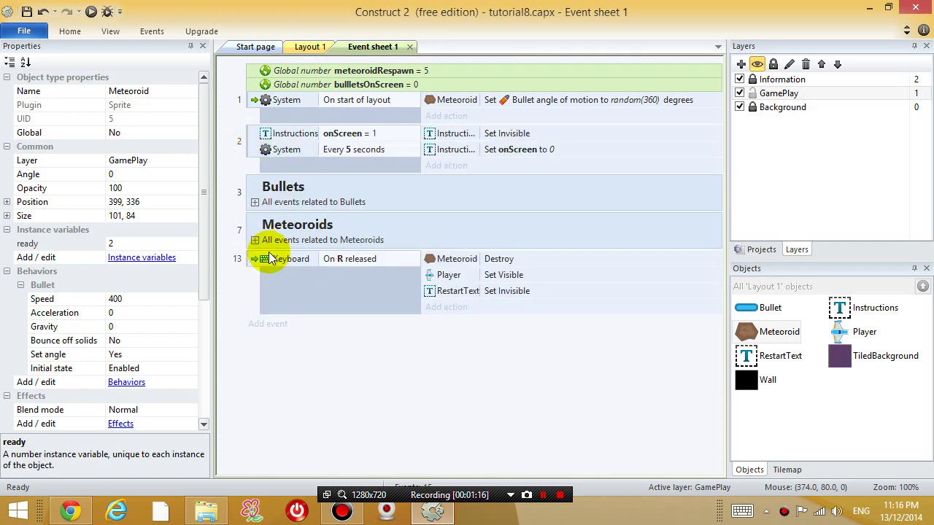
{"action": "left_click", "coordinate": [254, 202]}
{"action": "left_click", "coordinate": [254, 202]}
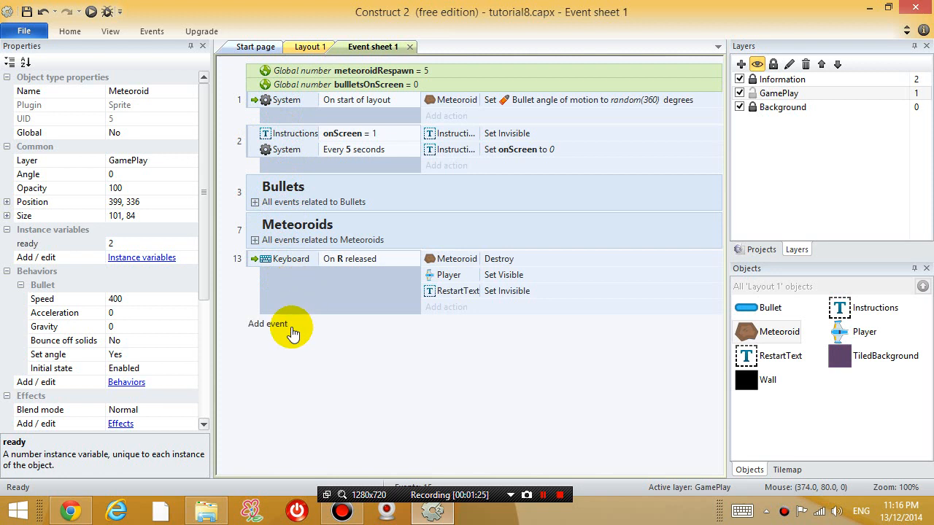
- Switch to Layout 1 and make Information the active layer
{"action": "left_click", "coordinate": [309, 47]}
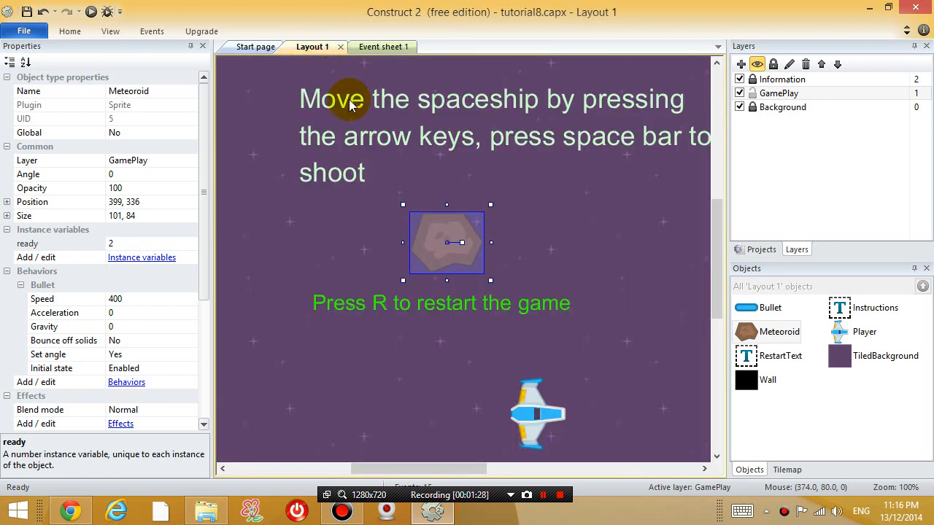
{"action": "mouse_move", "coordinate": [394, 468]}
{"action": "left_mouse_down"}
{"action": "mouse_move", "coordinate": [365, 470]}
{"action": "mouse_move", "coordinate": [396, 474]}
{"action": "left_mouse_up"}
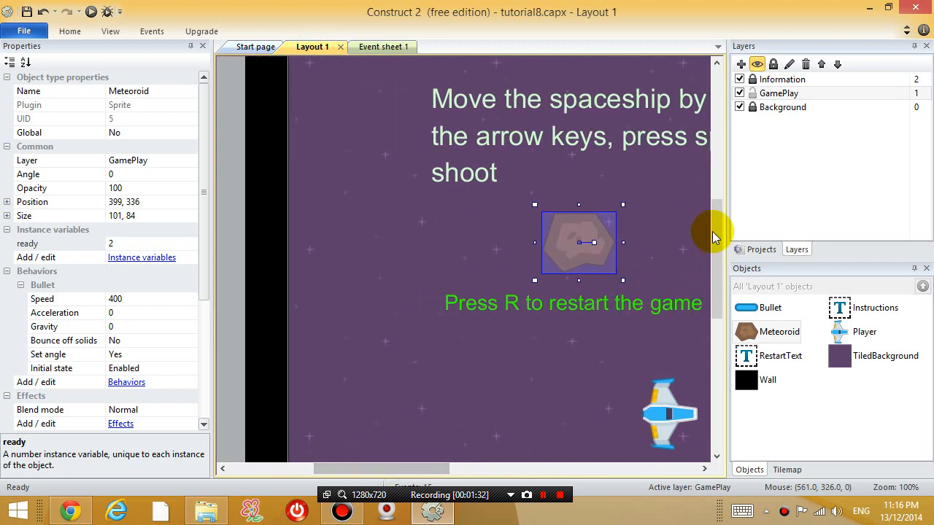
{"action": "left_click_drag", "start_coordinate": [719, 223], "coordinate": [719, 157]}
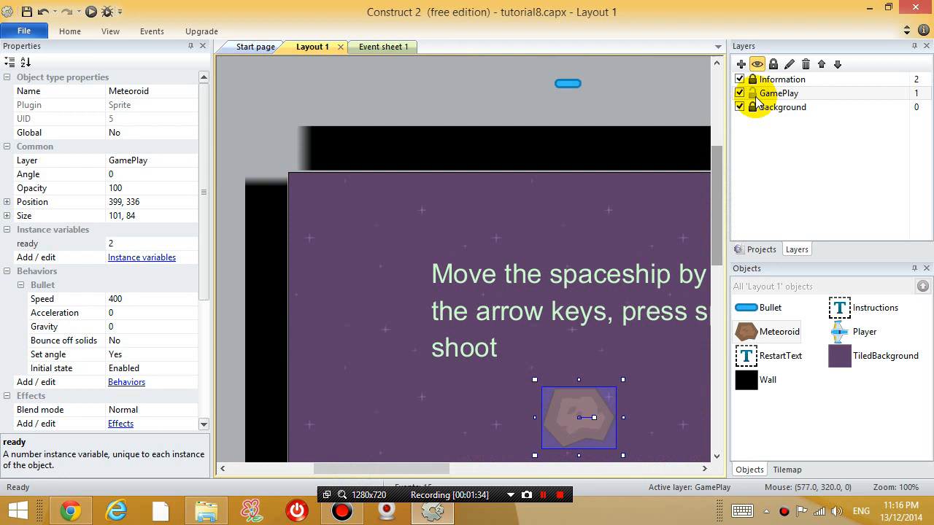
{"action": "left_click", "coordinate": [782, 79]}
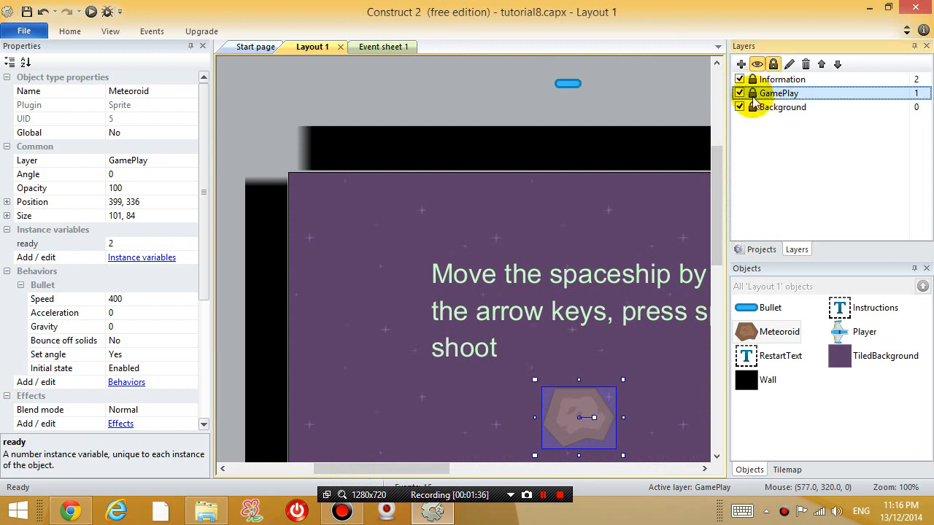
{"action": "left_click", "coordinate": [781, 79]}
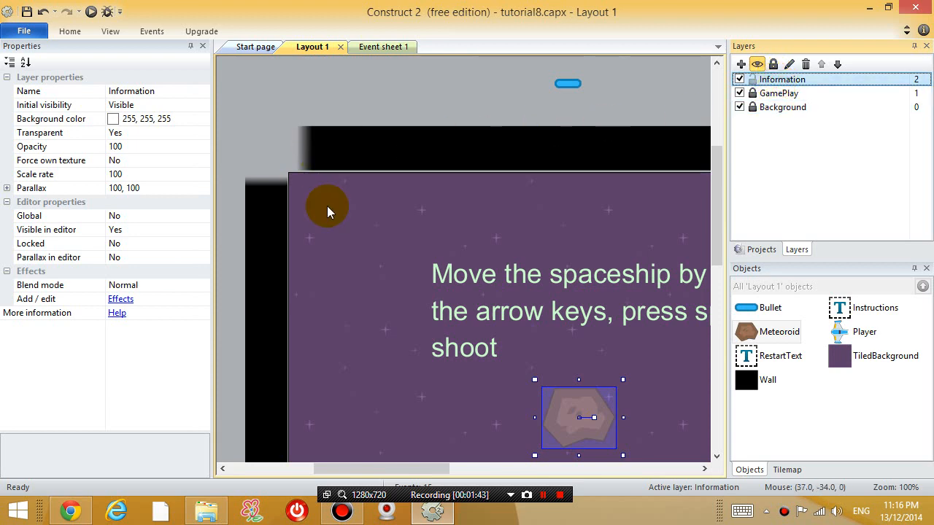
- Insert a new Text object named Score onto the Information layer
{"action": "left_click", "coordinate": [332, 231]}
{"action": "double_click", "coordinate": [332, 231]}
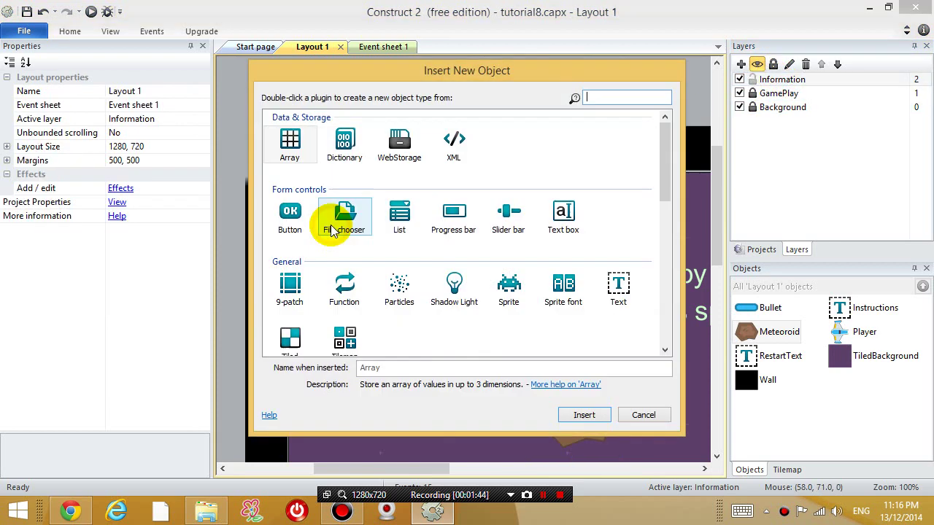
{"action": "left_click", "coordinate": [624, 289]}
{"action": "left_click", "coordinate": [631, 292]}
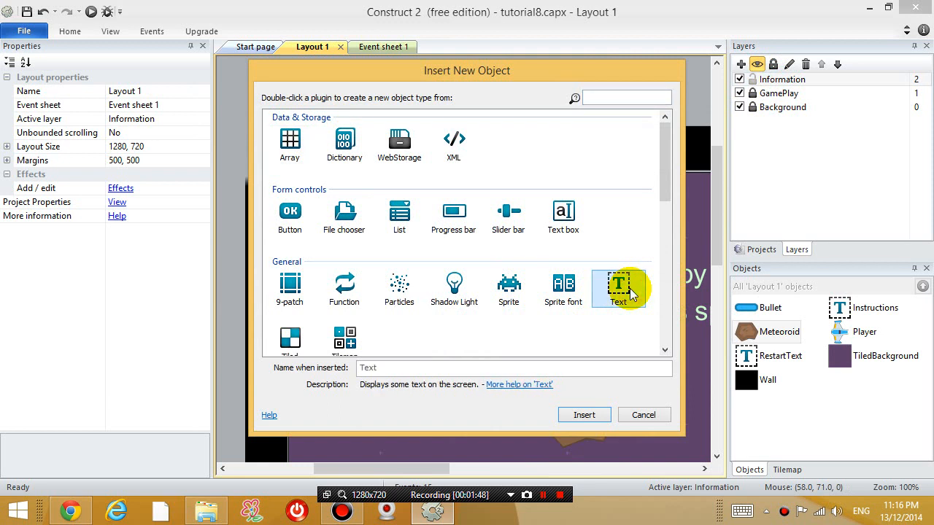
{"action": "left_click", "coordinate": [368, 367]}
{"action": "key", "text": "ctrl+a"}
{"action": "key", "text": "BackSpace"}
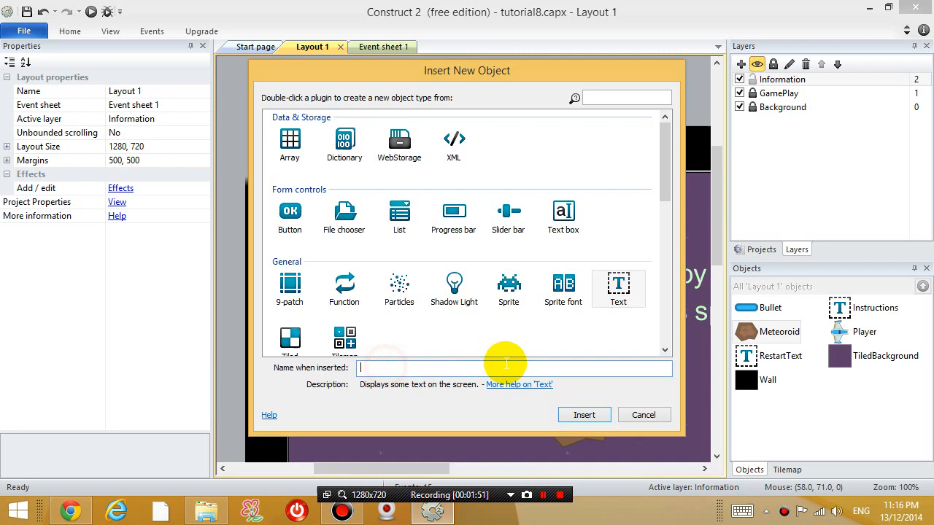
{"action": "type", "text": "Score"}
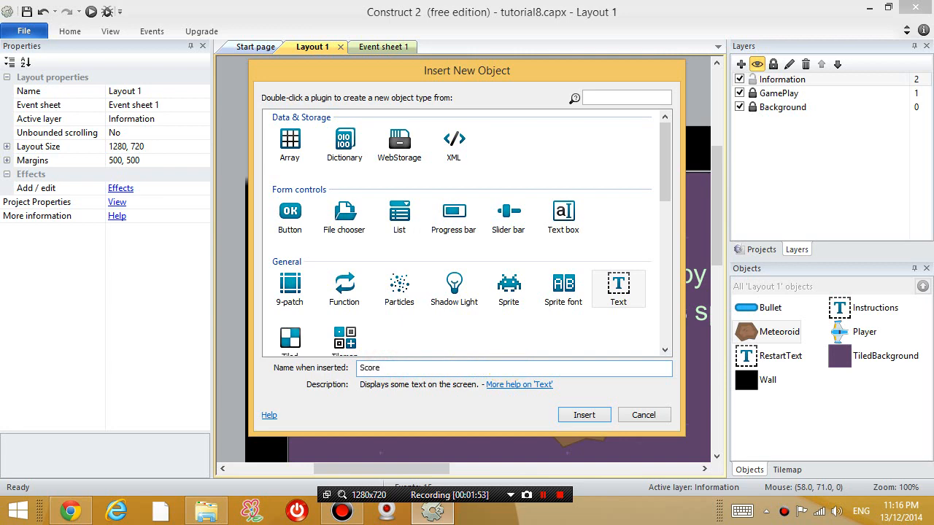
{"action": "left_click", "coordinate": [590, 415]}
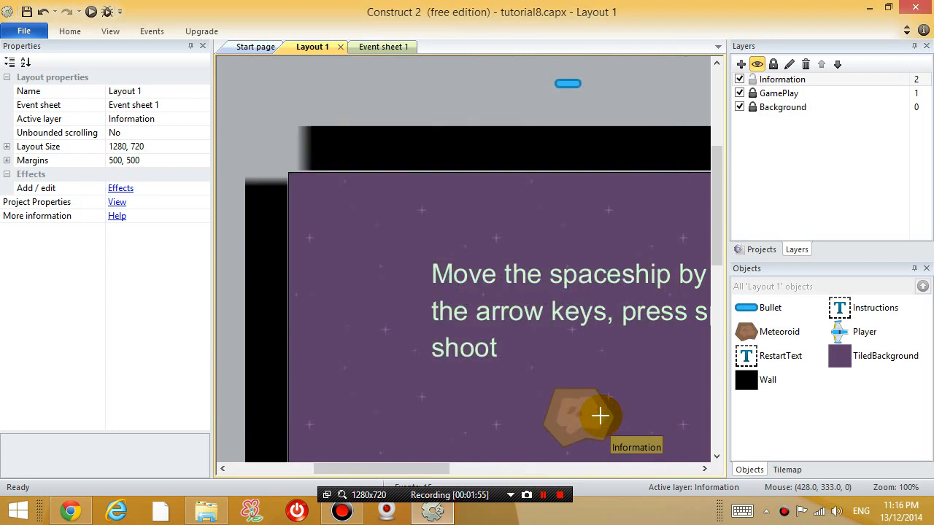
- Place the Score text at the layout's top-left and set its font to Arial 18
{"action": "left_click", "coordinate": [466, 241]}
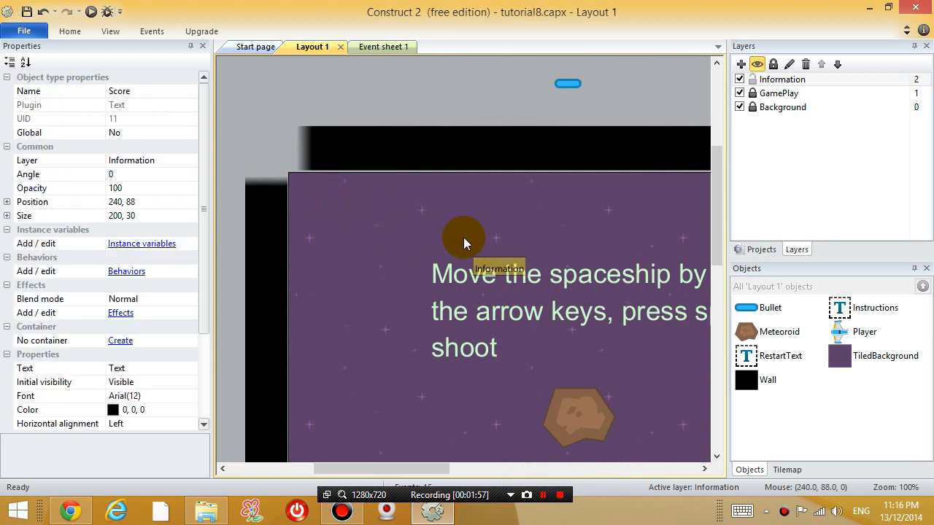
{"action": "left_click_drag", "start_coordinate": [496, 245], "coordinate": [357, 202]}
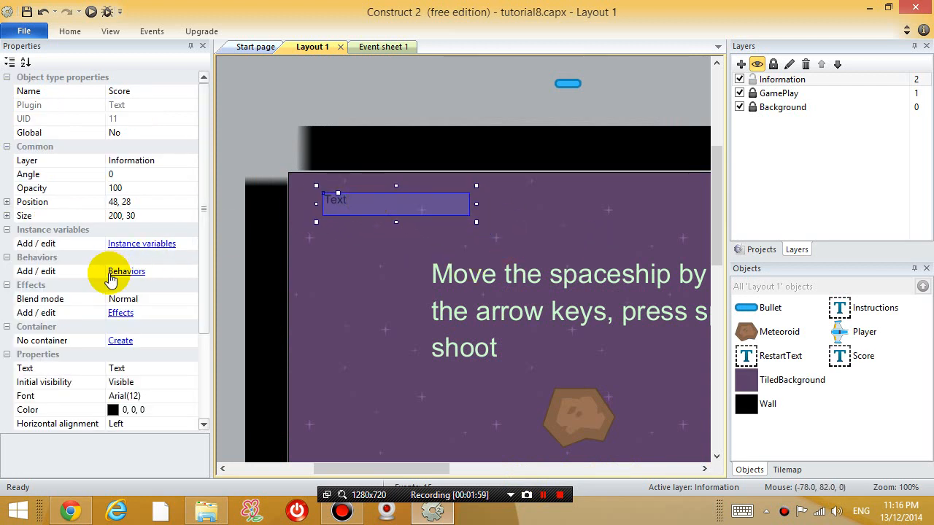
{"action": "left_click", "coordinate": [142, 395]}
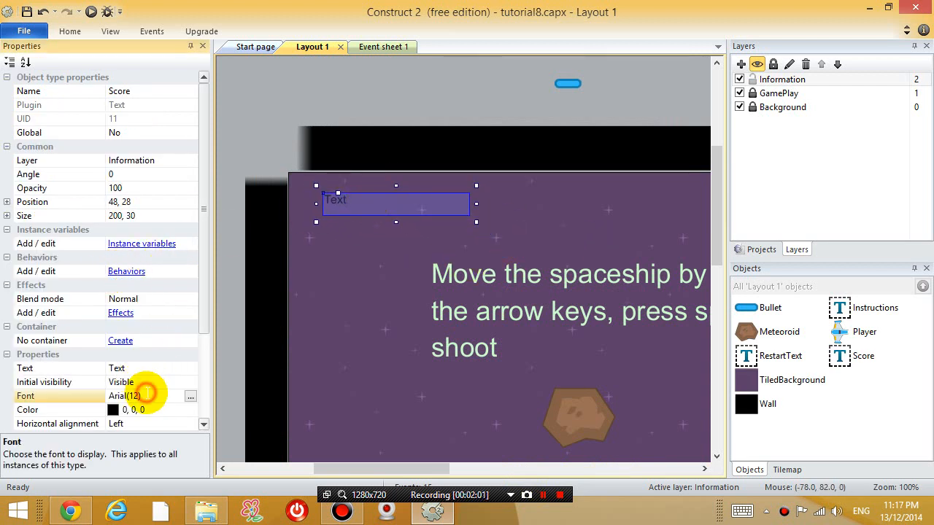
{"action": "left_click", "coordinate": [191, 397]}
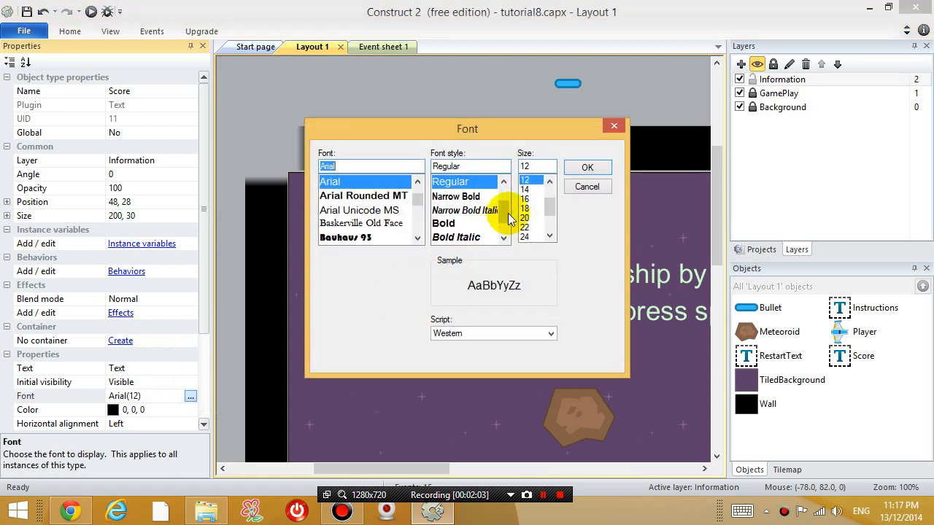
{"action": "left_click", "coordinate": [525, 208]}
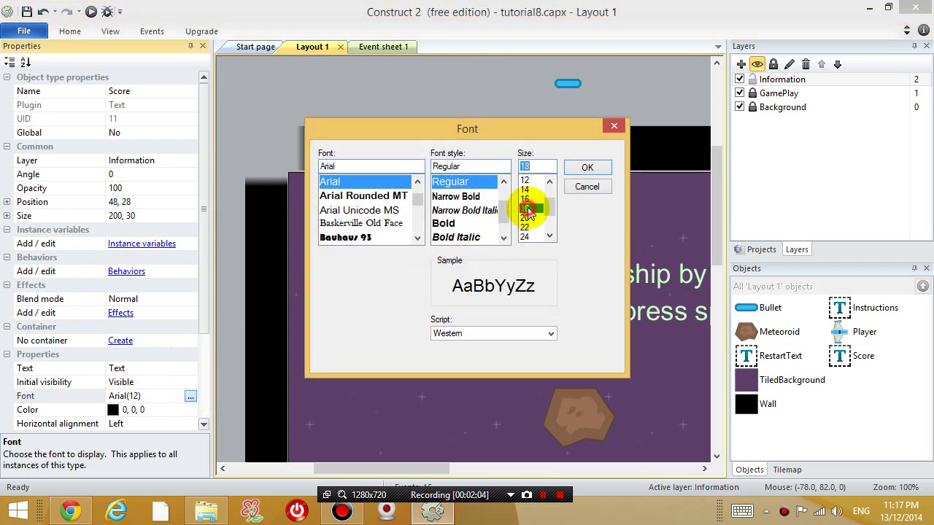
{"action": "left_click", "coordinate": [587, 167]}
- Make the Score text cyan, enlarge its box, and set its text to 'Score:'
{"action": "left_click", "coordinate": [139, 410]}
{"action": "left_click", "coordinate": [191, 409]}
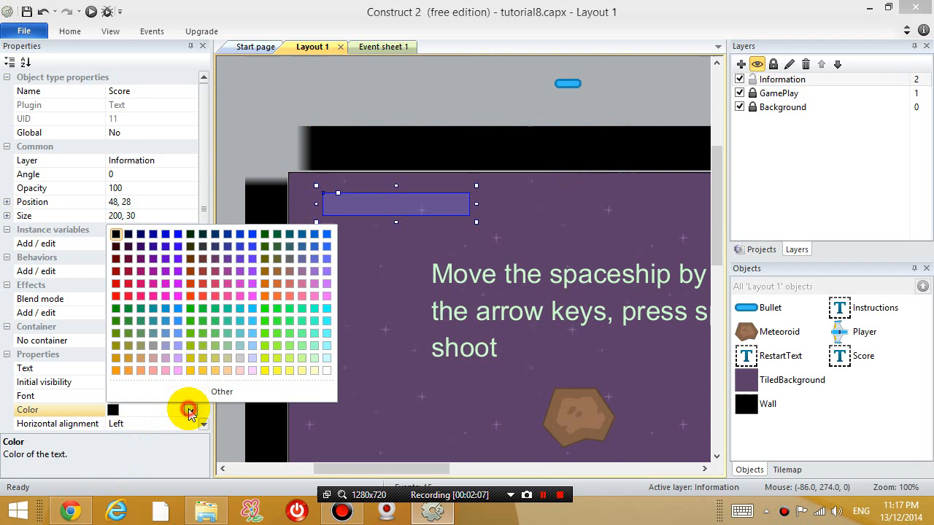
{"action": "left_click", "coordinate": [327, 324]}
{"action": "left_click", "coordinate": [317, 302]}
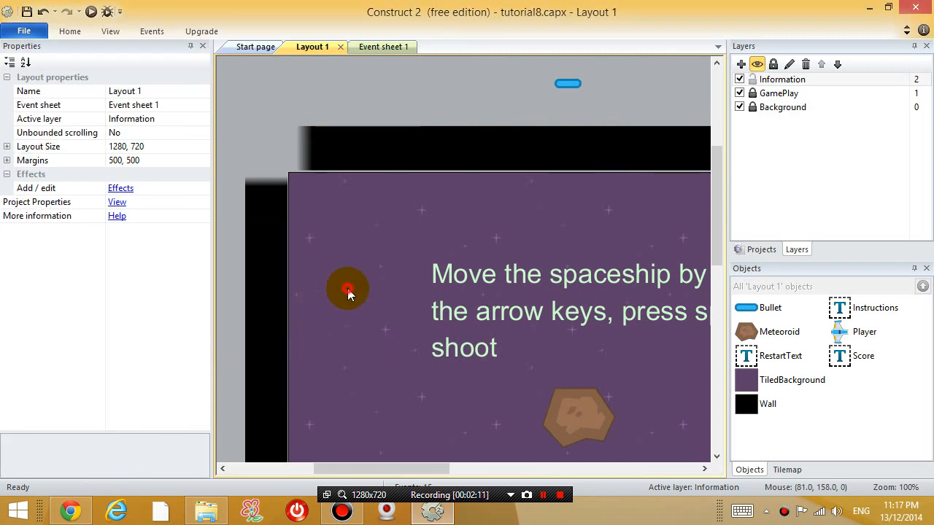
{"action": "left_click", "coordinate": [358, 206]}
{"action": "mouse_move", "coordinate": [474, 219]}
{"action": "left_mouse_down"}
{"action": "mouse_move", "coordinate": [509, 239]}
{"action": "mouse_move", "coordinate": [512, 225]}
{"action": "left_mouse_up"}
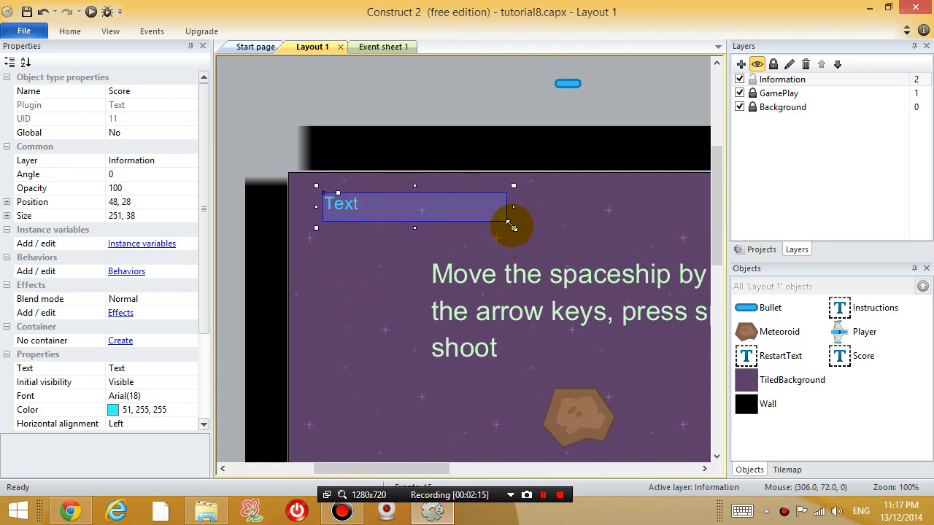
{"action": "left_click", "coordinate": [142, 368]}
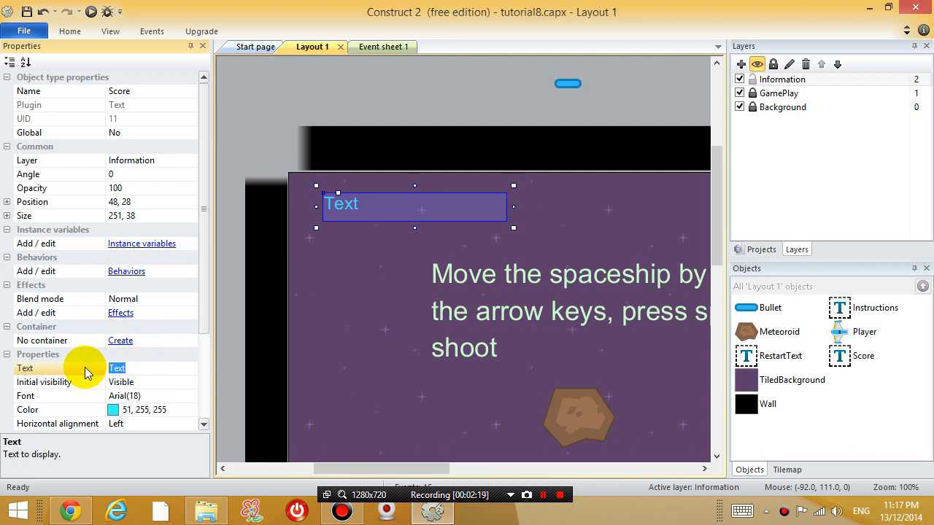
{"action": "type", "text": "Score:"}
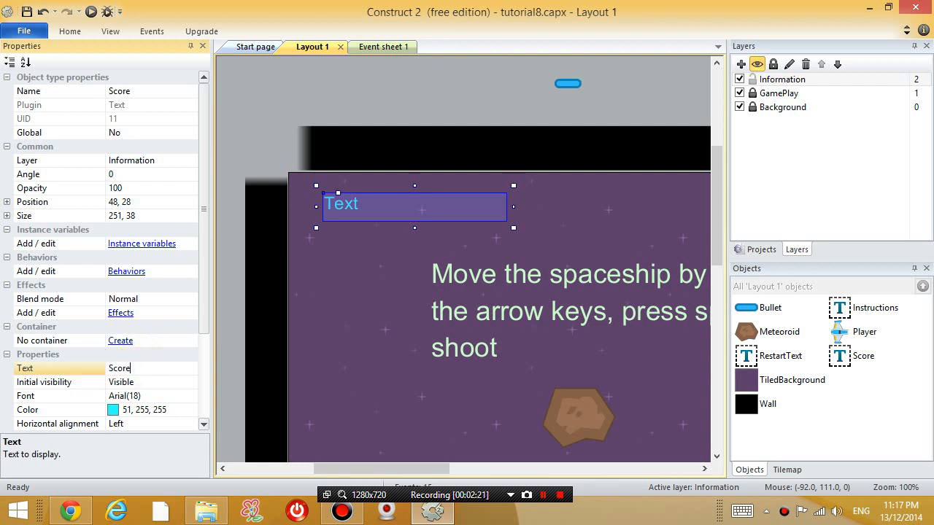
{"action": "left_click", "coordinate": [235, 329]}
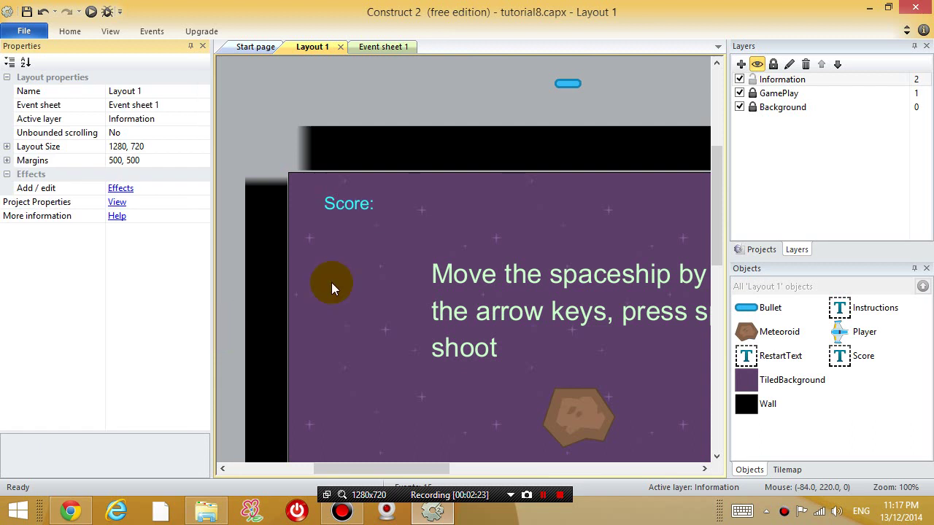
- Return to Event sheet 1, expand the Bullets group, and cancel an Add action dialog
{"action": "left_click", "coordinate": [380, 46]}
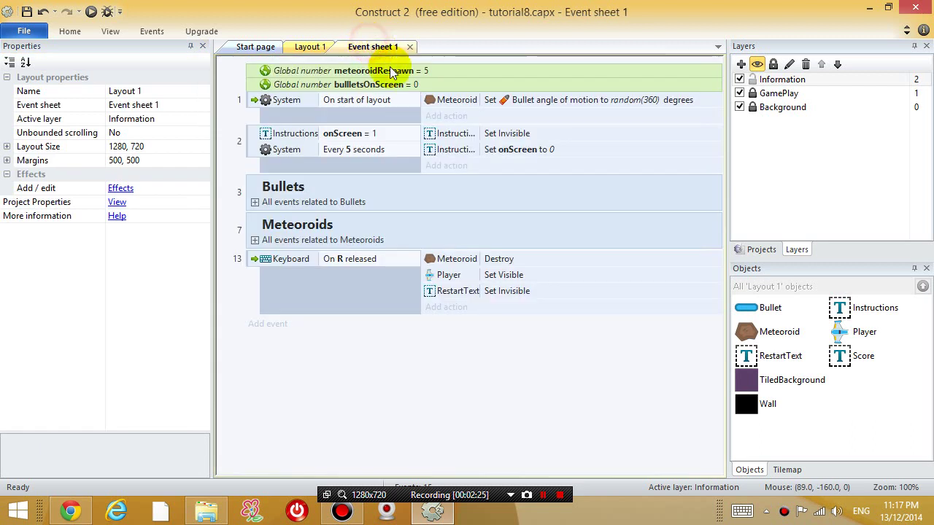
{"action": "left_click", "coordinate": [255, 202]}
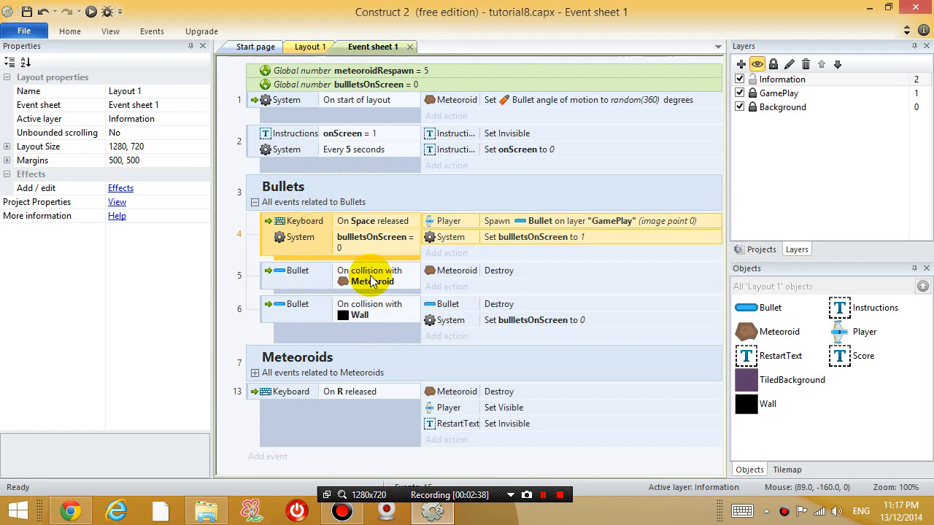
{"action": "left_click", "coordinate": [455, 287]}
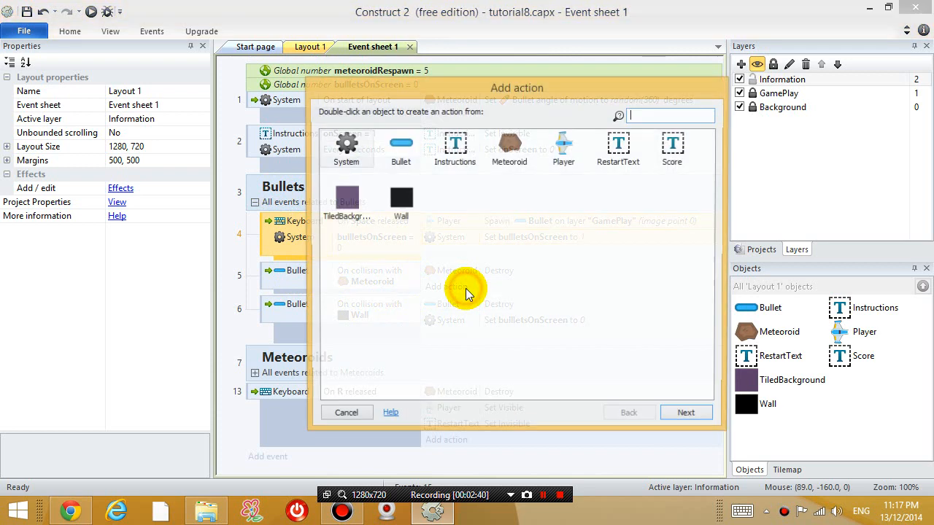
{"action": "left_click", "coordinate": [344, 415]}
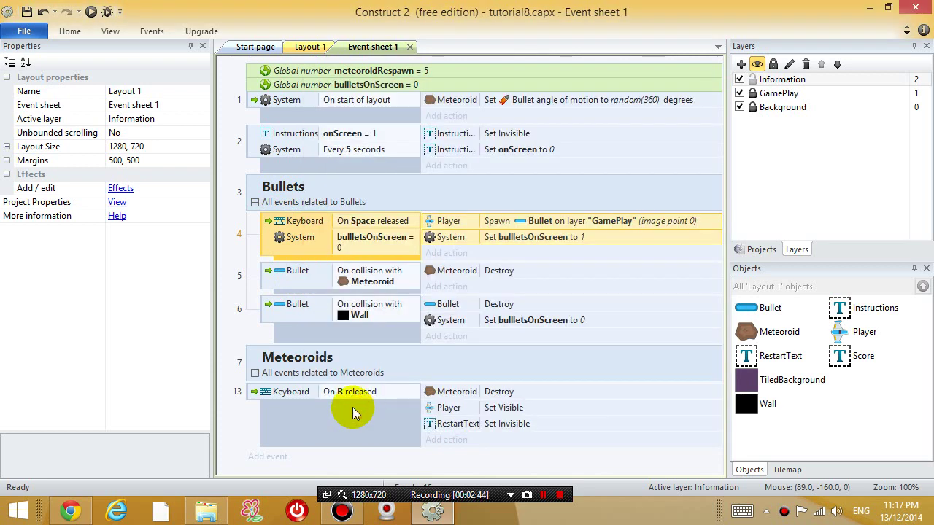
- Add a global Number variable score with initial value 0
{"action": "right_click", "coordinate": [325, 87]}
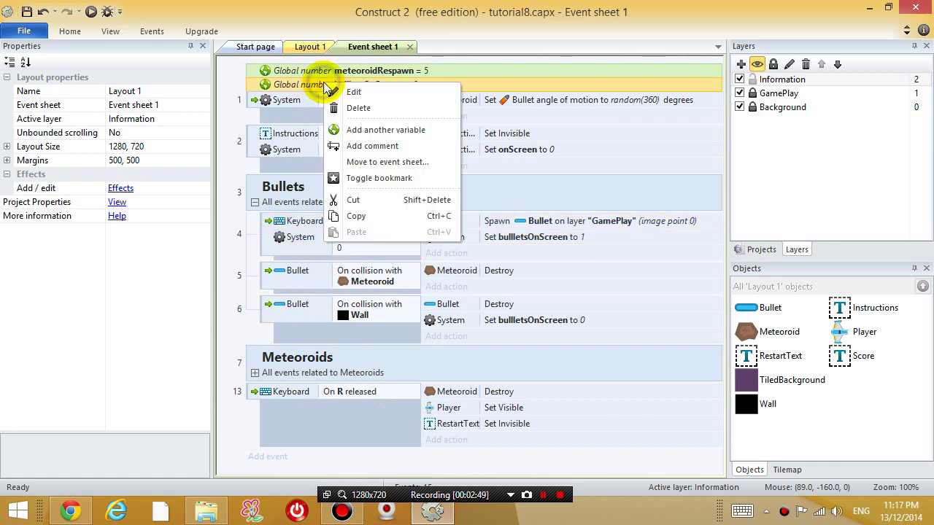
{"action": "left_click", "coordinate": [363, 133]}
{"action": "type", "text": "score"}
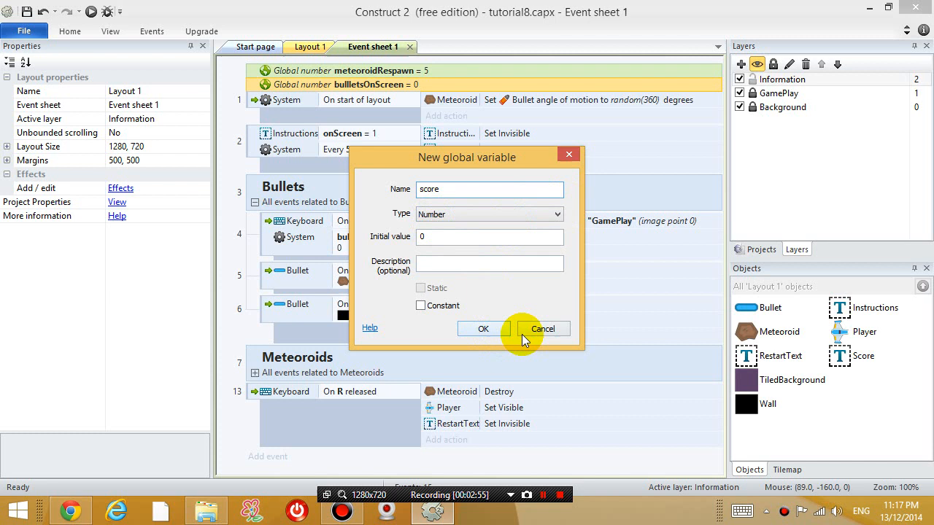
{"action": "left_click", "coordinate": [487, 329]}
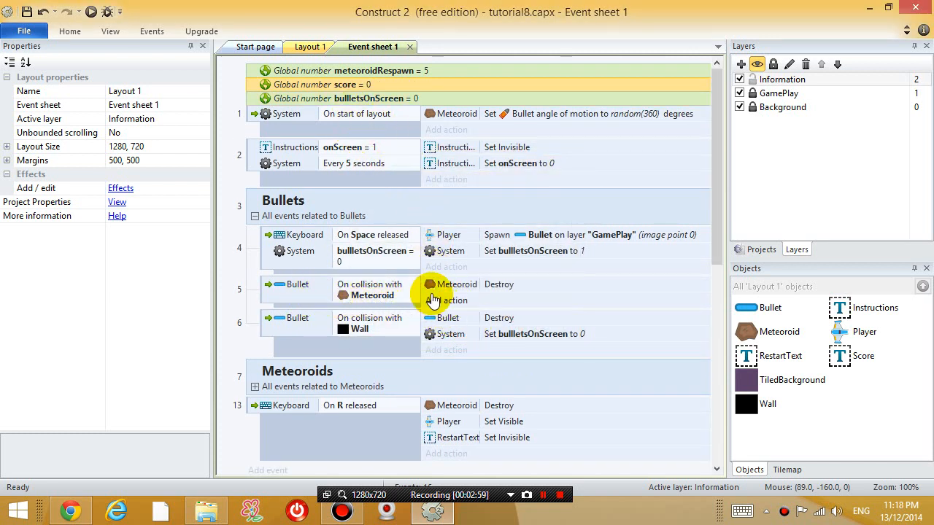
- Give the bullet–meteoroid collision event a System action adding 50 to score
{"action": "left_click", "coordinate": [439, 300]}
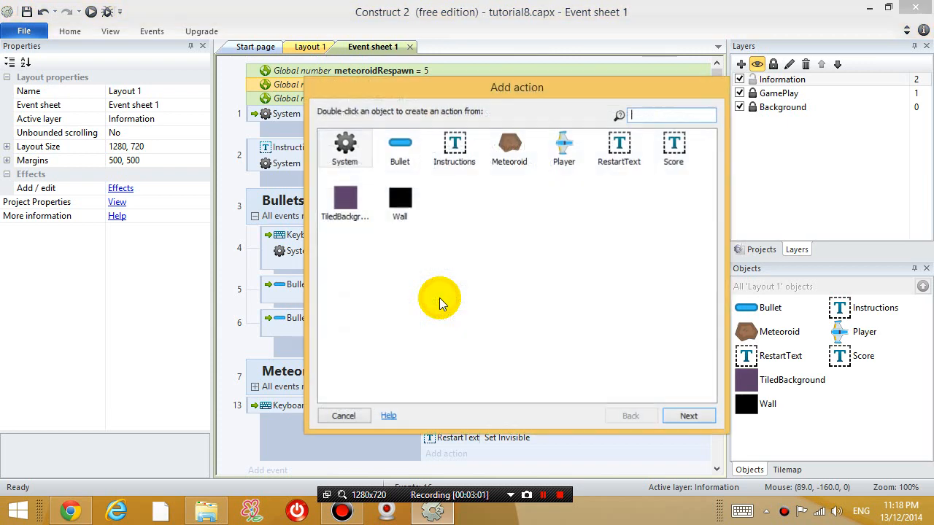
{"action": "double_click", "coordinate": [358, 157]}
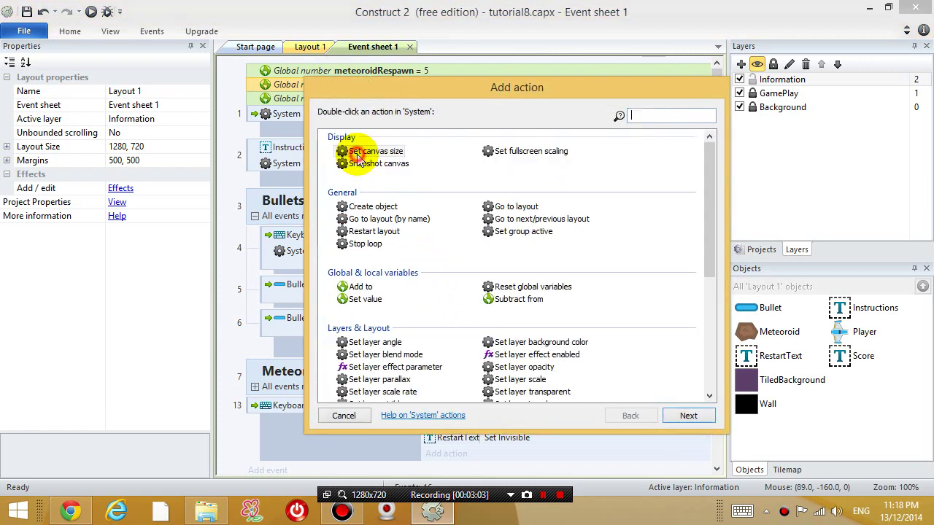
{"action": "double_click", "coordinate": [361, 287]}
{"action": "left_click", "coordinate": [437, 253]}
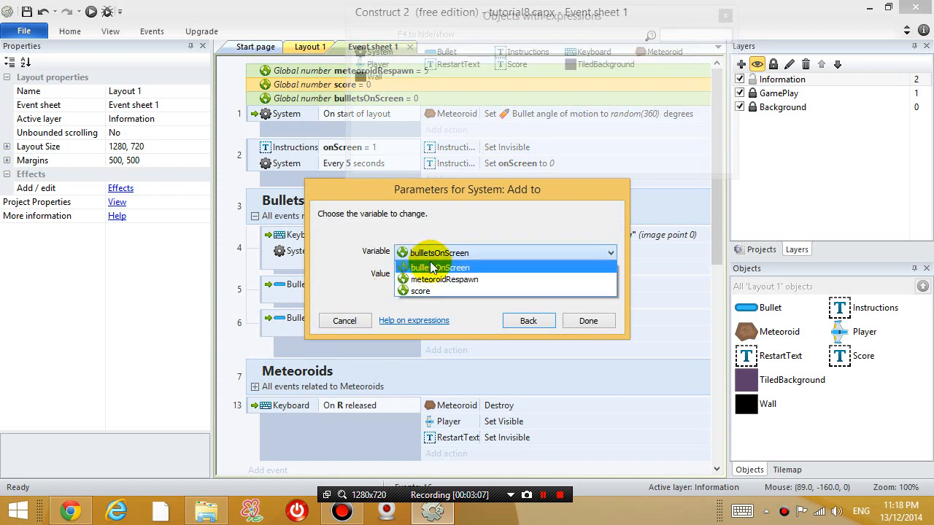
{"action": "left_click", "coordinate": [421, 291]}
{"action": "left_click", "coordinate": [438, 273]}
{"action": "type", "text": "50"}
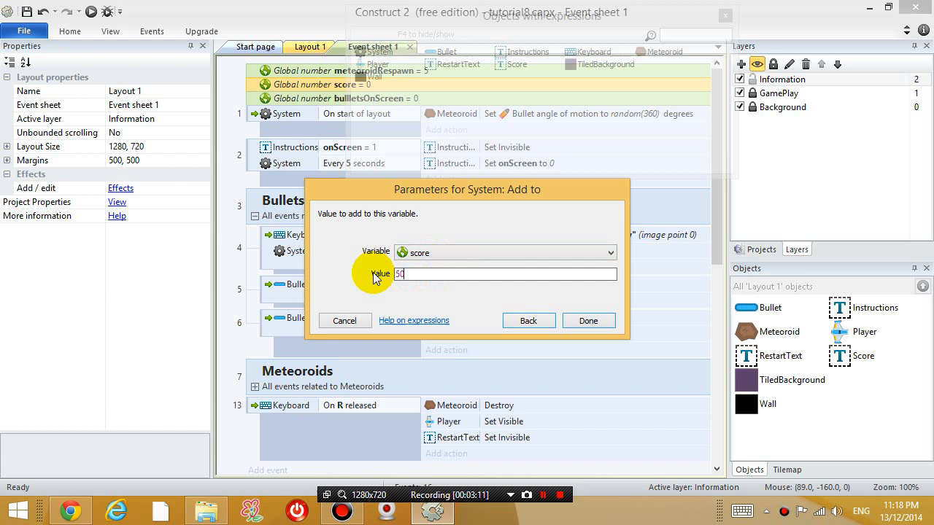
{"action": "left_click", "coordinate": [588, 321]}
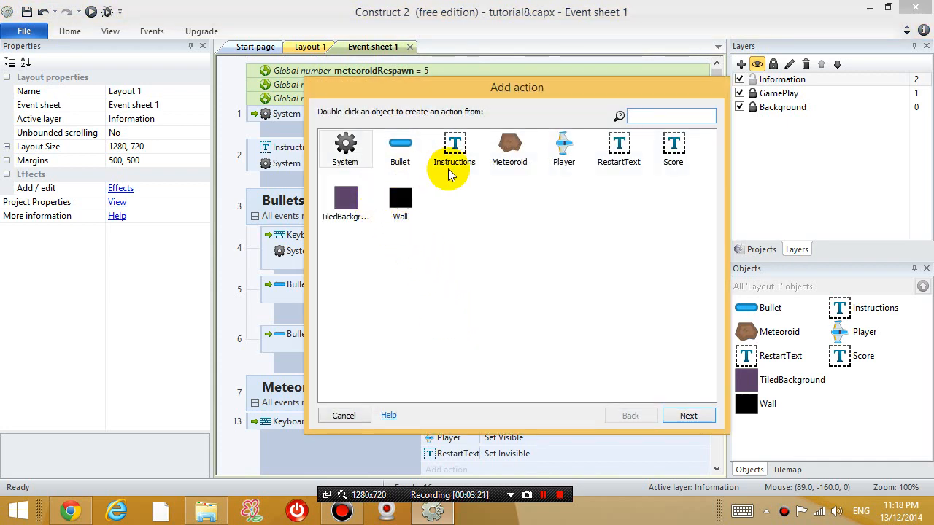
- Add a Score Set text action with the expression "Score: " & score
{"action": "left_click", "coordinate": [671, 157]}
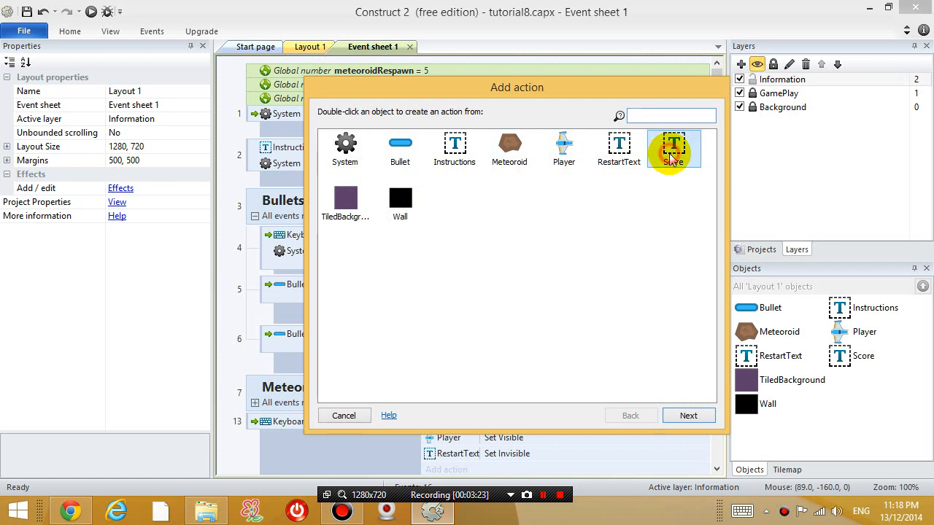
{"action": "double_click", "coordinate": [671, 157]}
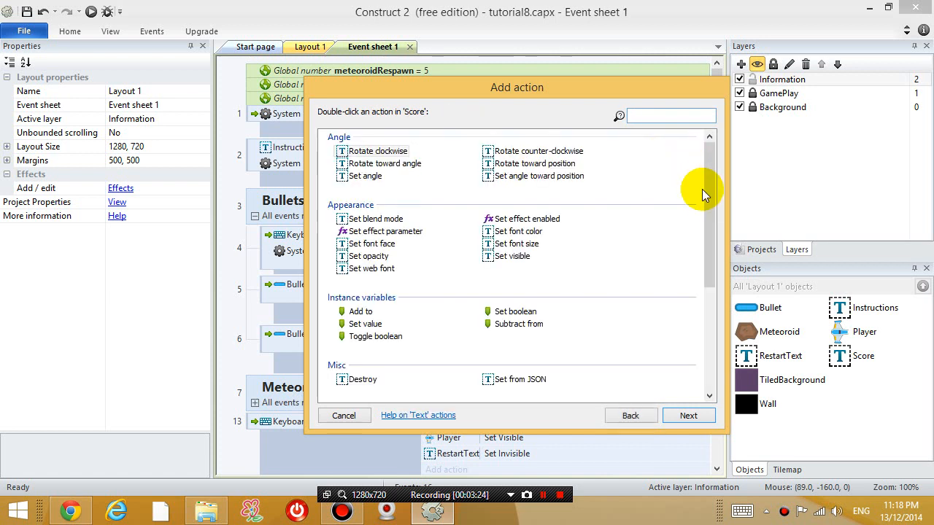
{"action": "left_click_drag", "start_coordinate": [707, 199], "coordinate": [707, 251]}
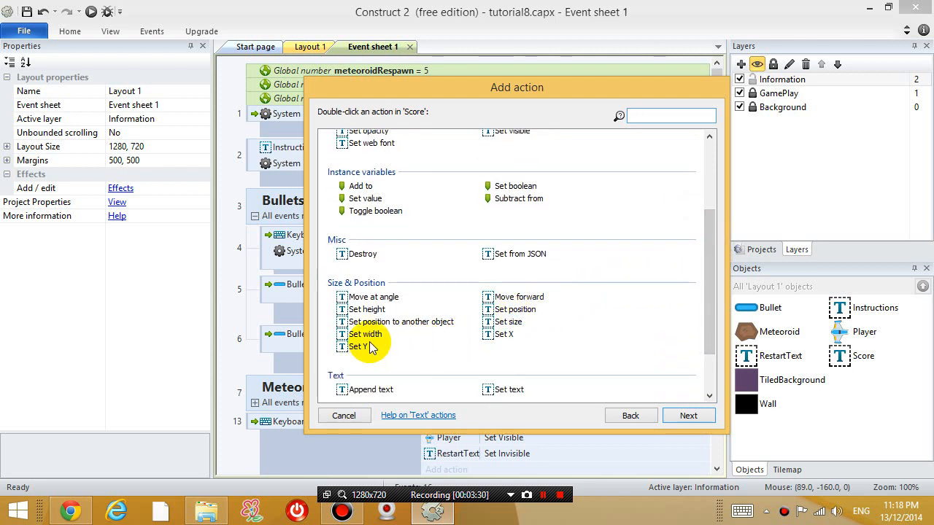
{"action": "double_click", "coordinate": [509, 389]}
{"action": "type", "text": "\"Score"}
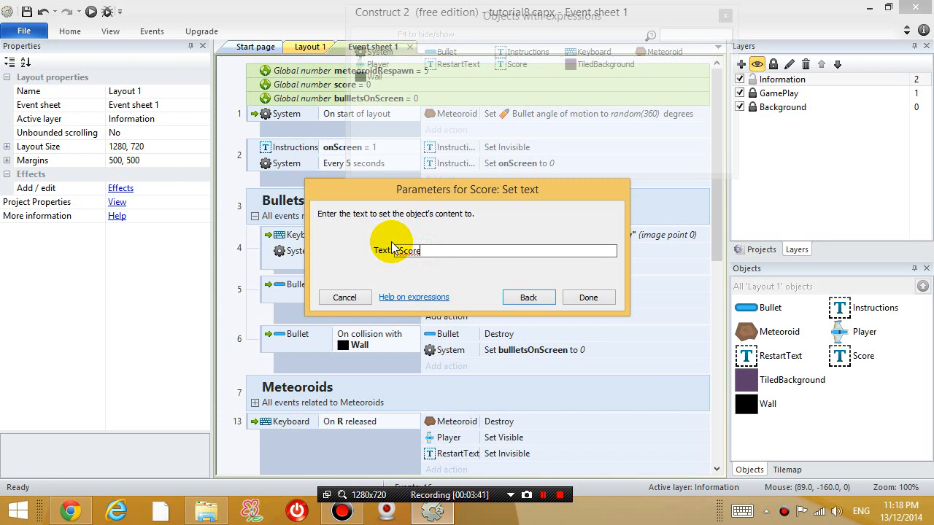
{"action": "type", "text": ":"}
{"action": "type", "text": " \" &"}
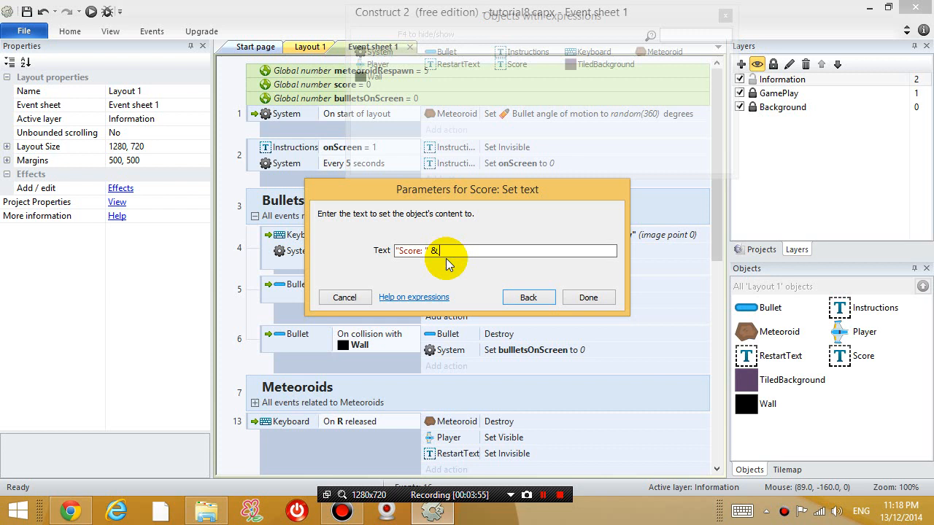
{"action": "type", "text": " score"}
{"action": "type", "text": "score"}
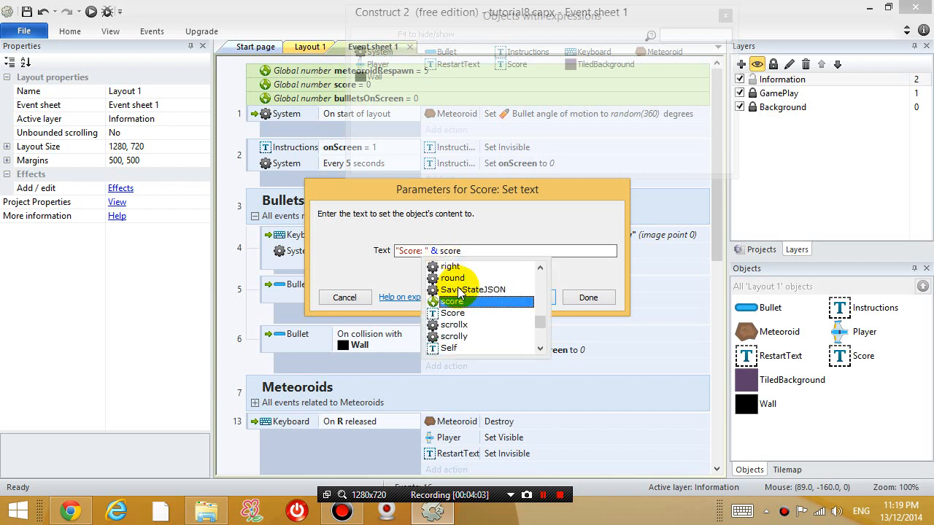
{"action": "double_click", "coordinate": [453, 302]}
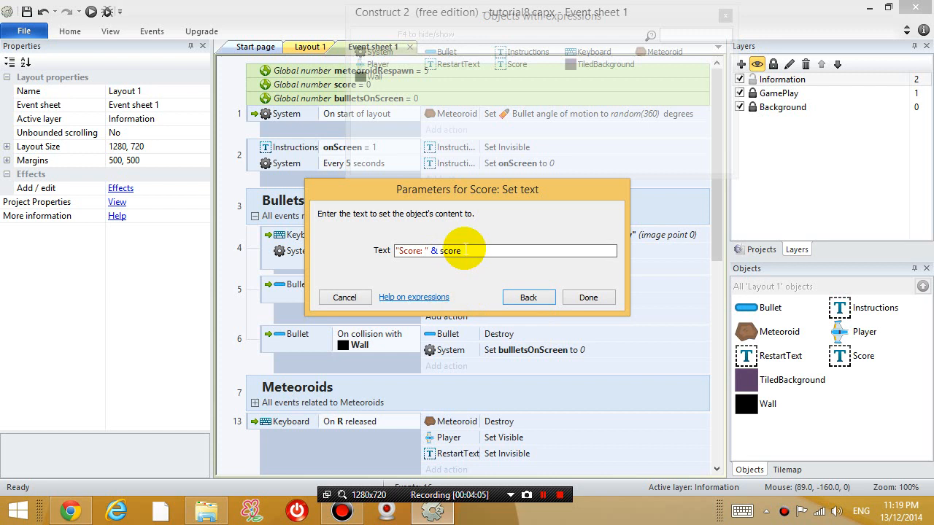
- Review the label, quote and ampersand parts of the expression, then confirm the action
{"action": "left_click_drag", "start_coordinate": [462, 250], "coordinate": [397, 250]}
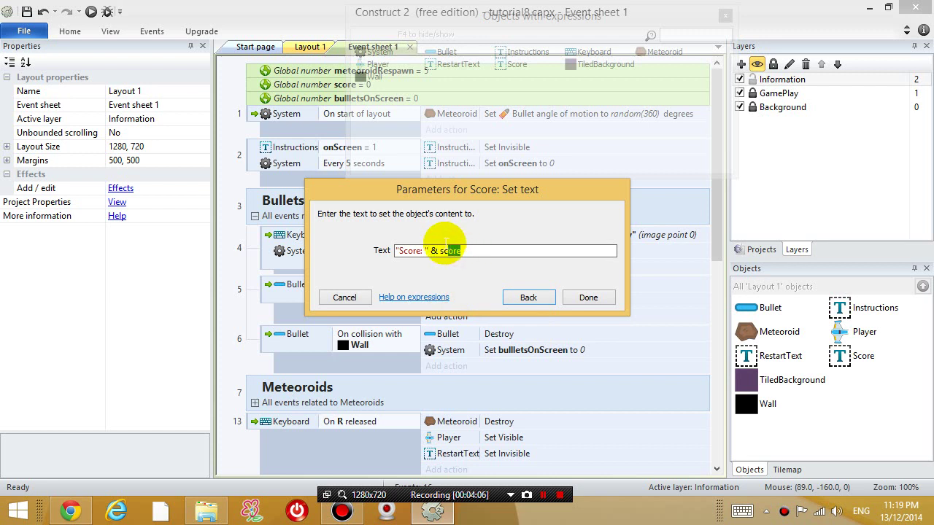
{"action": "left_click", "coordinate": [409, 251]}
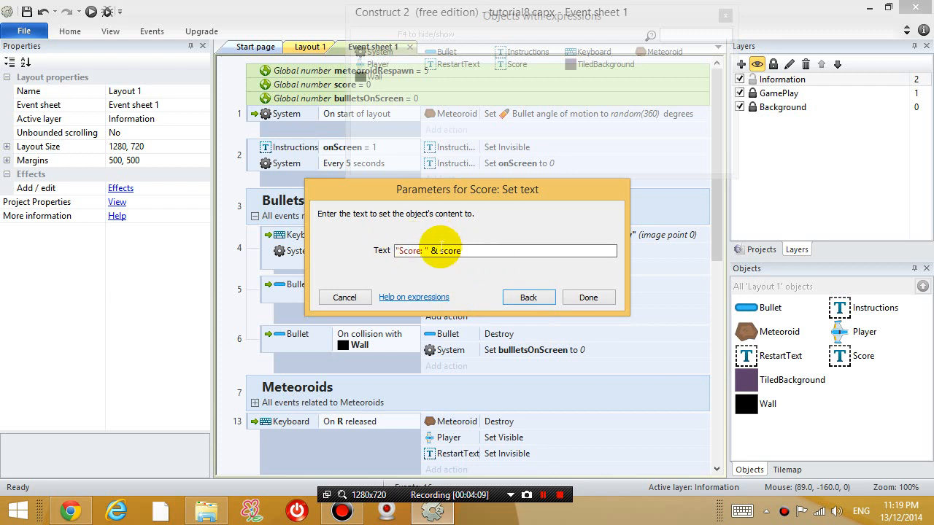
{"action": "left_click_drag", "start_coordinate": [427, 250], "coordinate": [400, 250]}
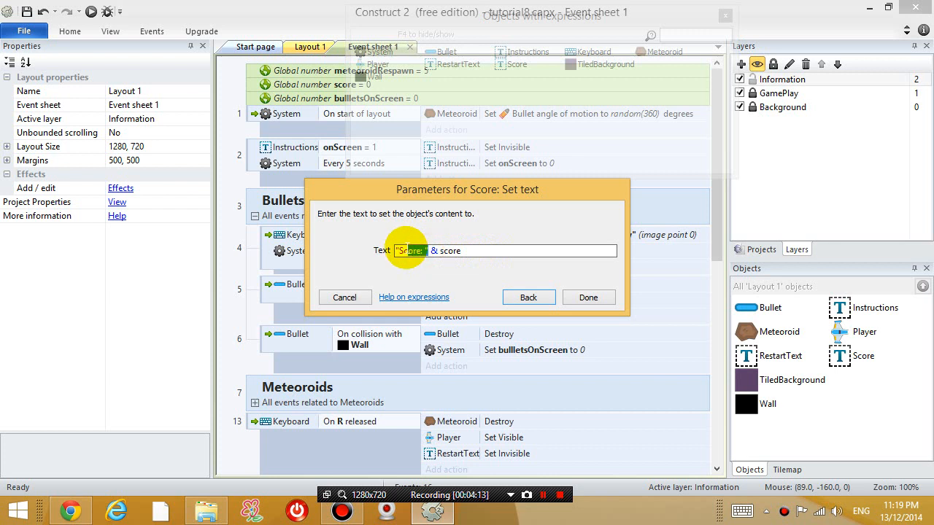
{"action": "left_click_drag", "start_coordinate": [407, 250], "coordinate": [392, 250]}
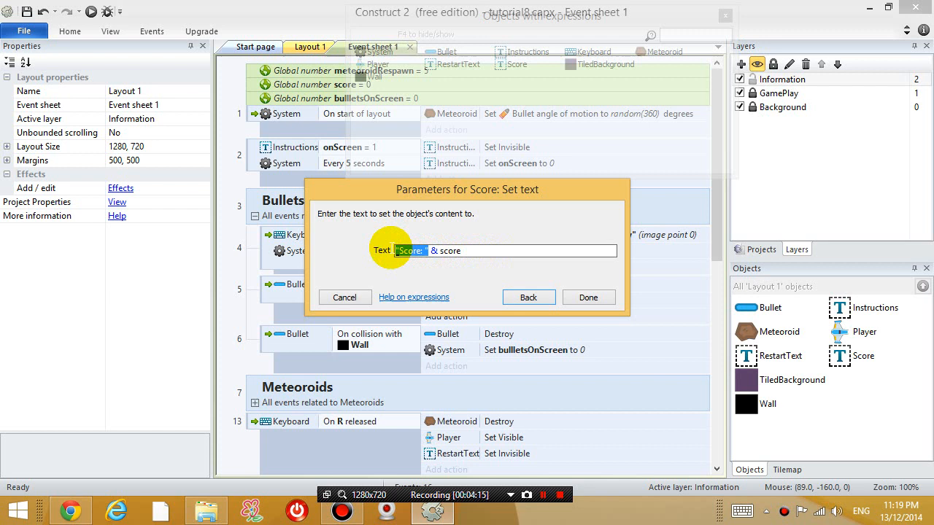
{"action": "left_click_drag", "start_coordinate": [437, 250], "coordinate": [463, 252]}
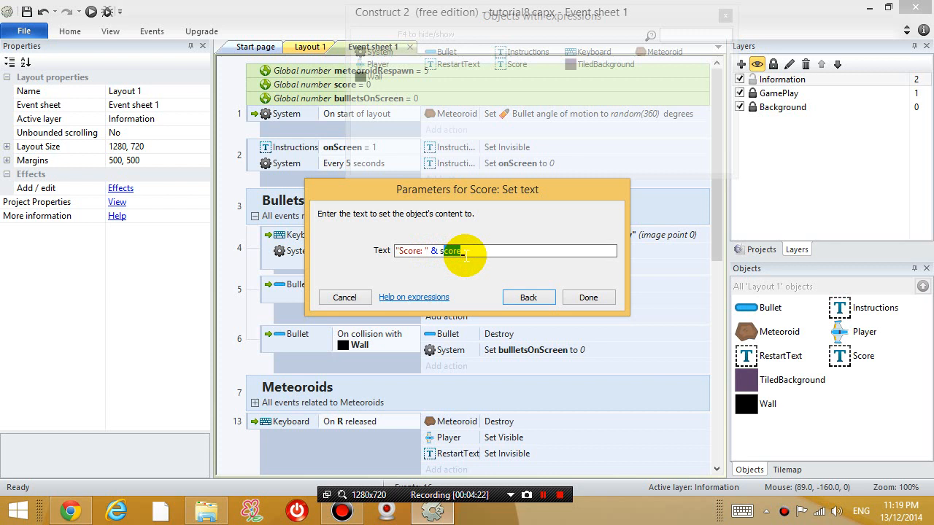
{"action": "left_click", "coordinate": [423, 251]}
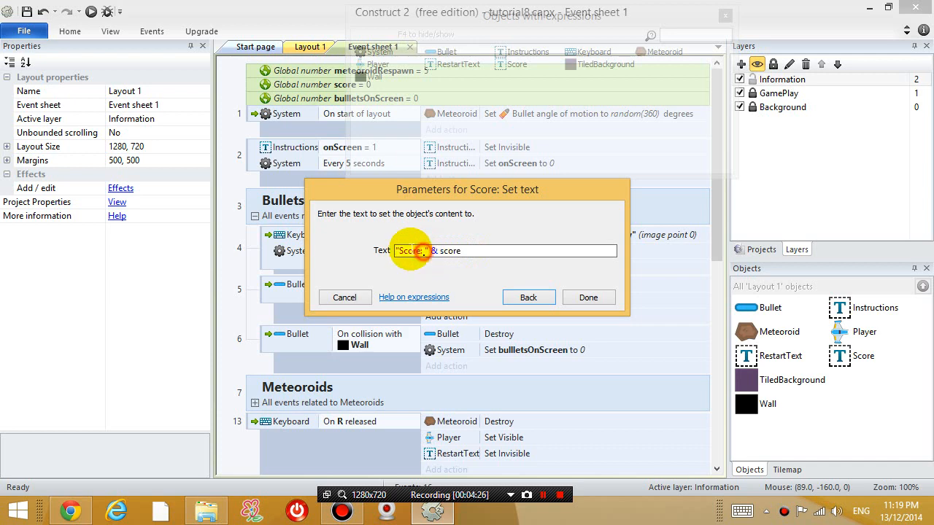
{"action": "left_click", "coordinate": [606, 299]}
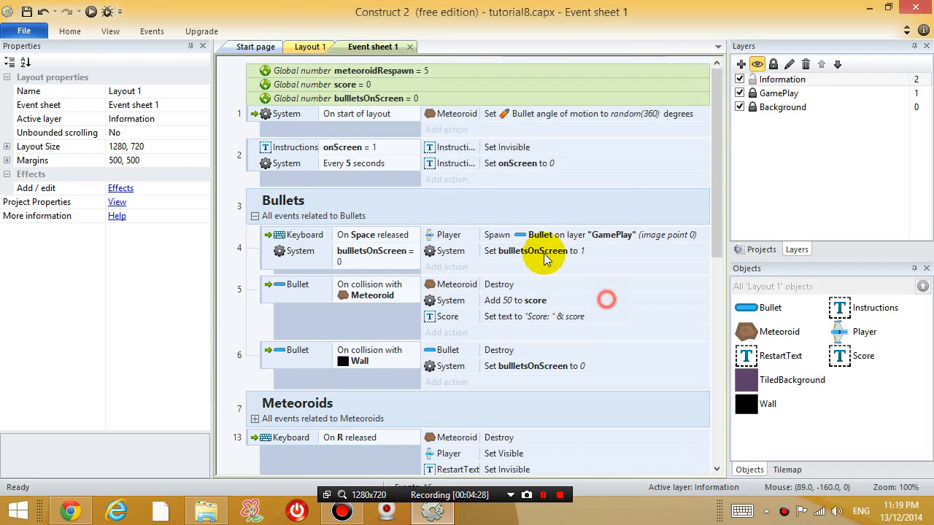
- Run the layout in Firefox and fly the ship around, firing at the first meteoroids
{"action": "left_click", "coordinate": [90, 12]}
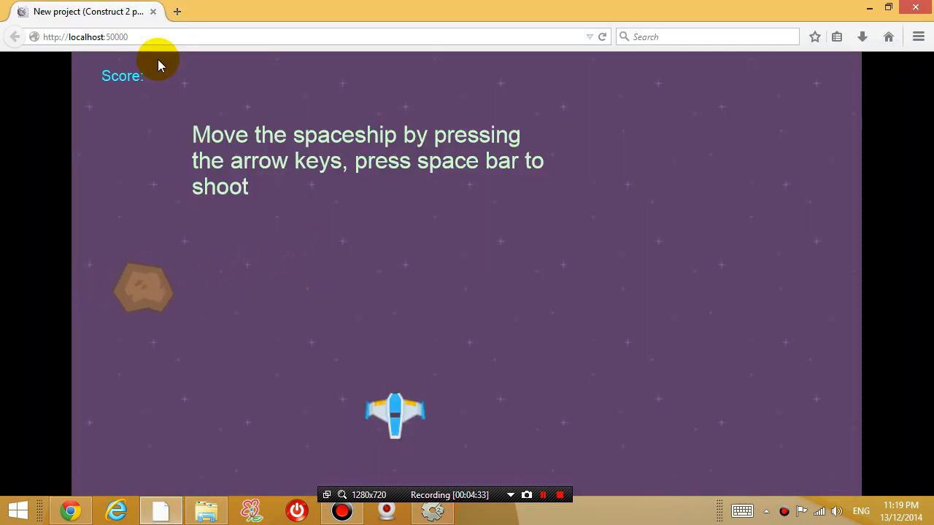
{"action": "key", "text": "Right"}
{"action": "key", "text": "Down"}
{"action": "key", "text": "Left"}
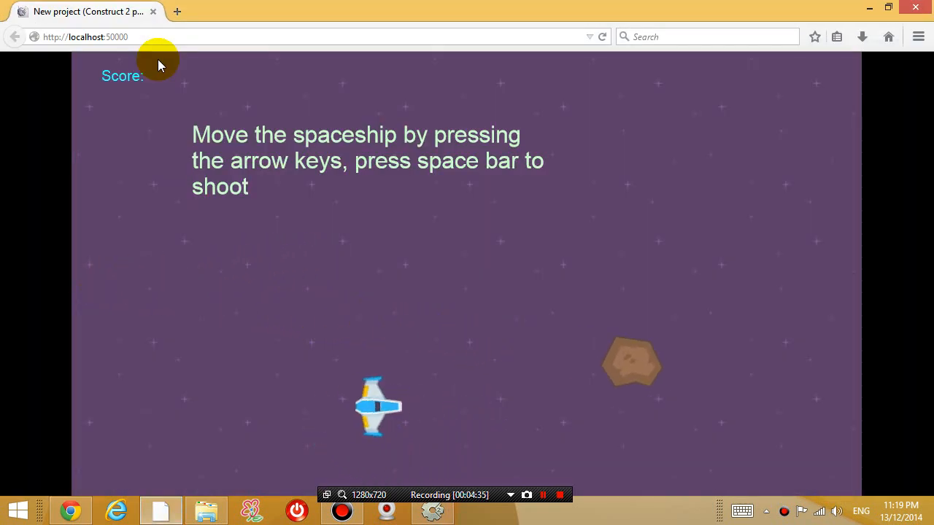
{"action": "key", "text": "Right"}
{"action": "key", "text": "space"}
{"action": "key", "text": "Up"}
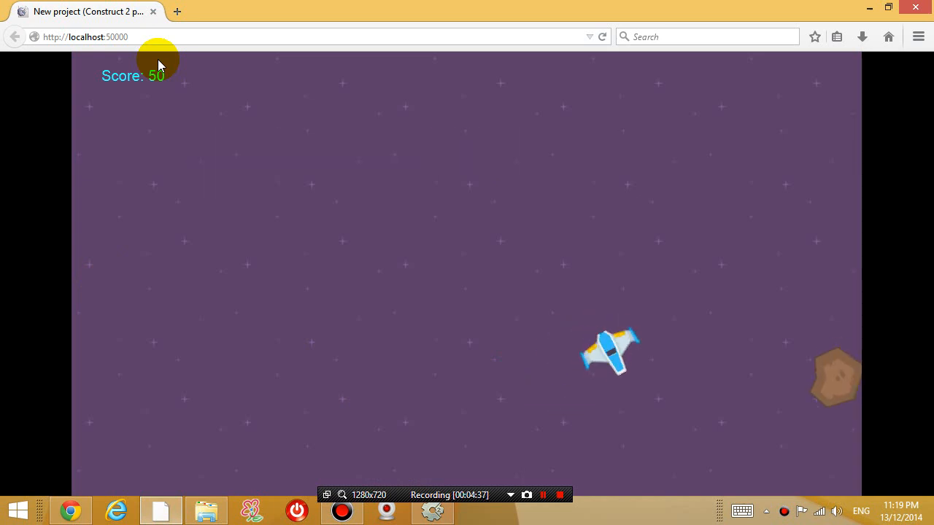
{"action": "key", "text": "Left"}
{"action": "key", "text": "Down"}
{"action": "key", "text": "Right"}
{"action": "key", "text": "Up"}
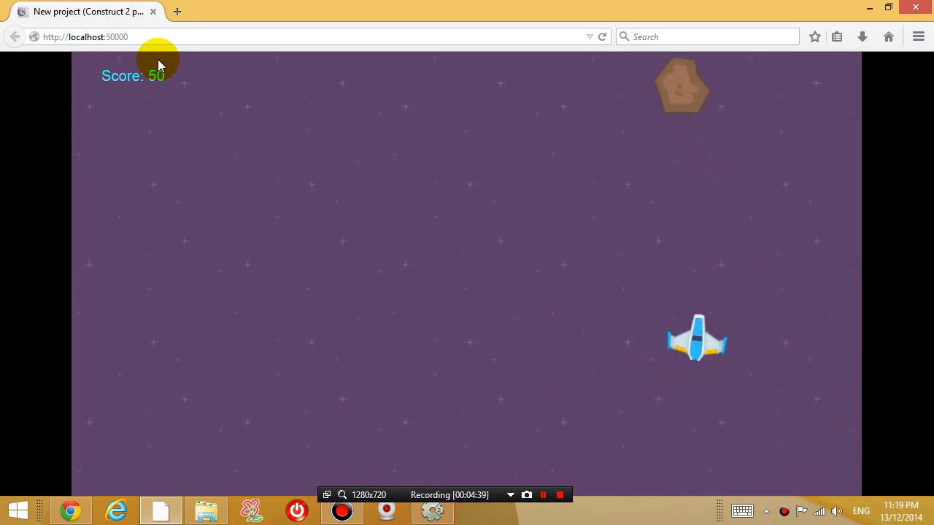
{"action": "key", "text": "Left"}
{"action": "key", "text": "space"}
{"action": "key", "text": "Up"}
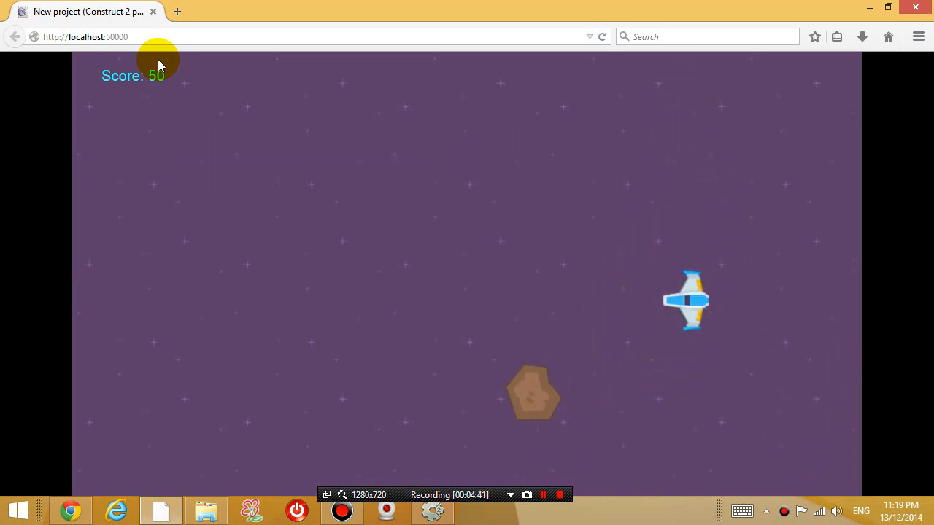
- Shoot meteoroids until the on-screen score reaches 200, then close the preview
{"action": "key", "text": "space"}
{"action": "key", "text": "space"}
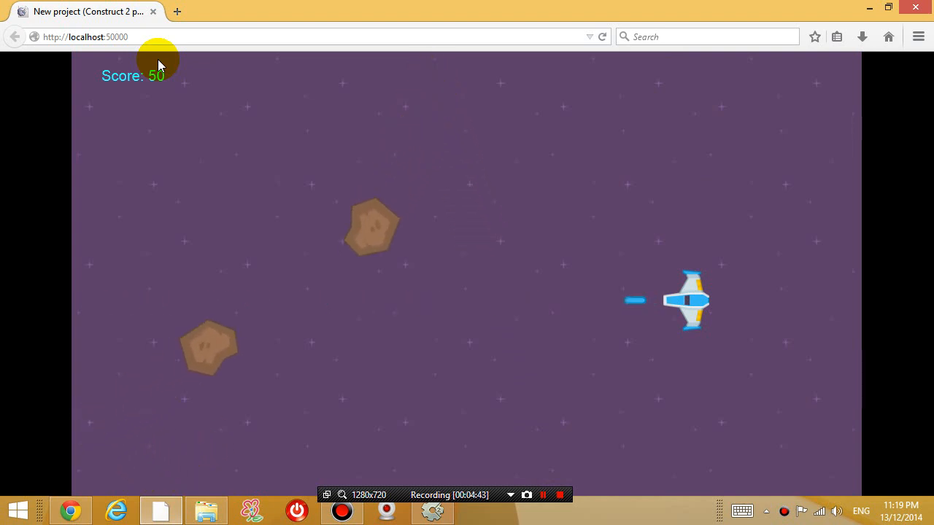
{"action": "key", "text": "space"}
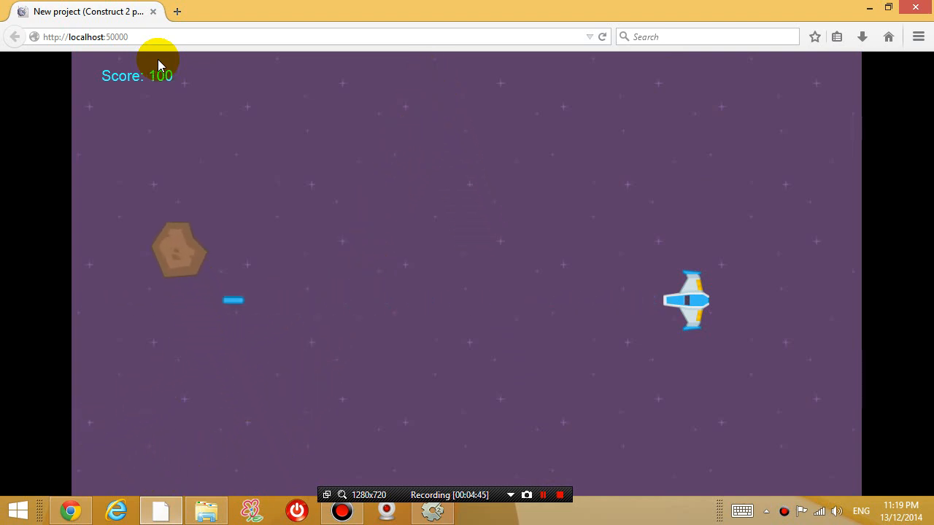
{"action": "key", "text": "space"}
{"action": "key", "text": "space"}
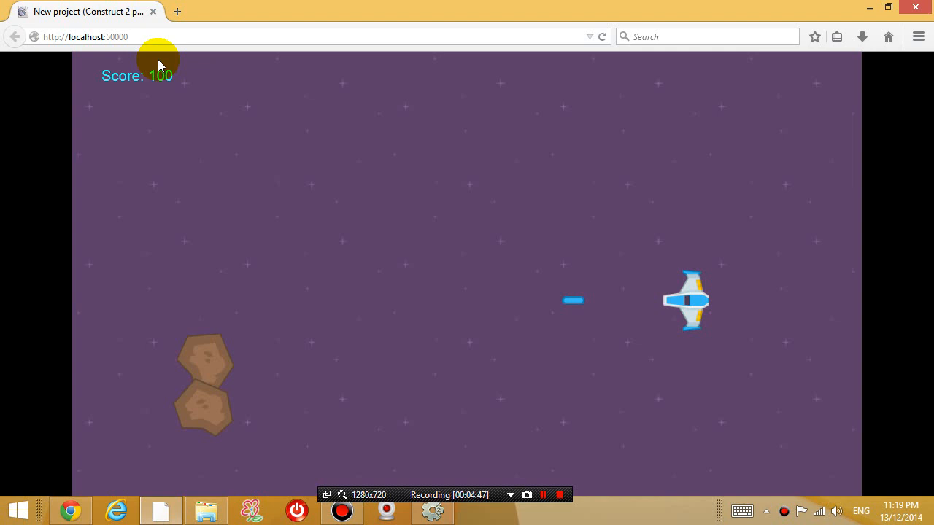
{"action": "key", "text": "space"}
{"action": "key", "text": "Right"}
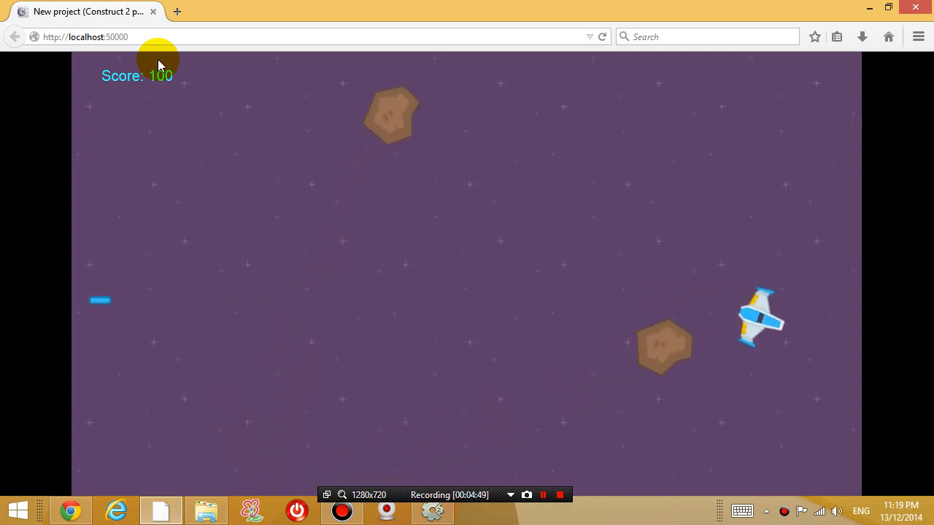
{"action": "key", "text": "space"}
{"action": "key", "text": "Left"}
{"action": "key", "text": "space"}
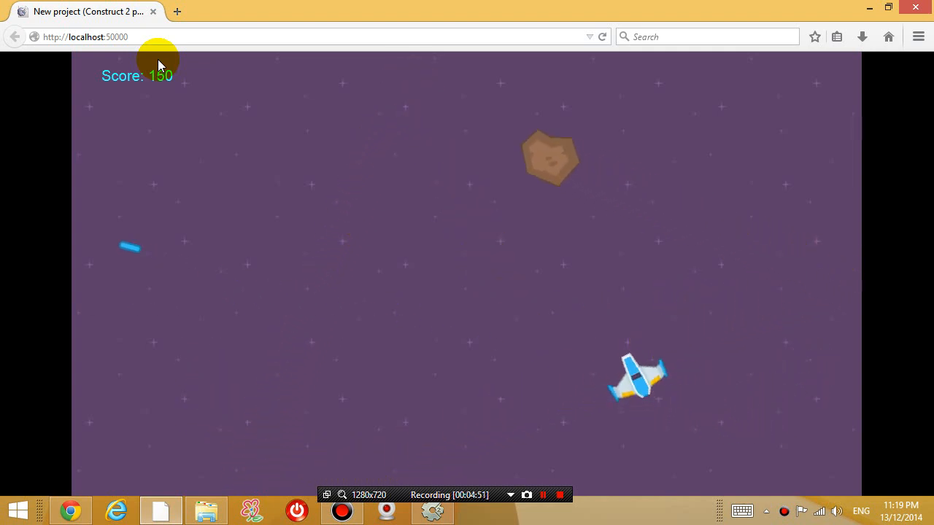
{"action": "key", "text": "space"}
{"action": "key", "text": "Up"}
{"action": "key", "text": "Left"}
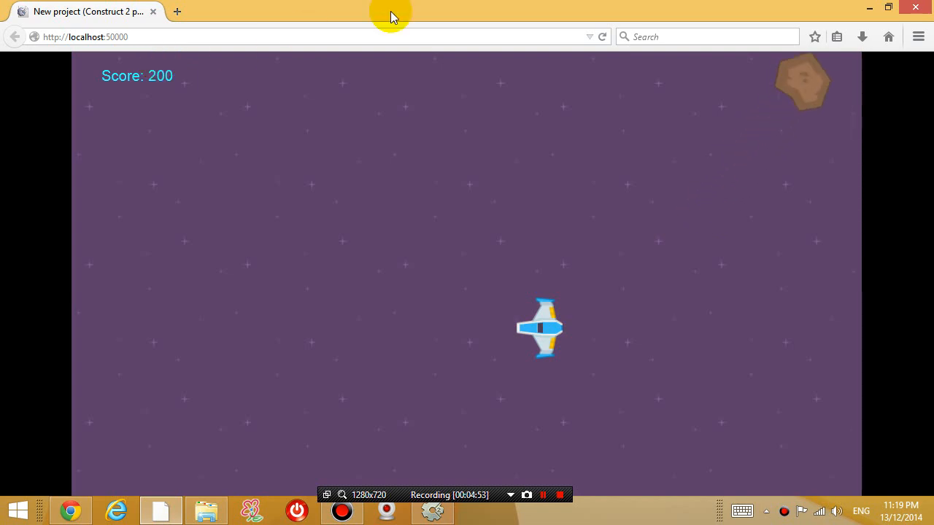
{"action": "key", "text": "alt+F4"}
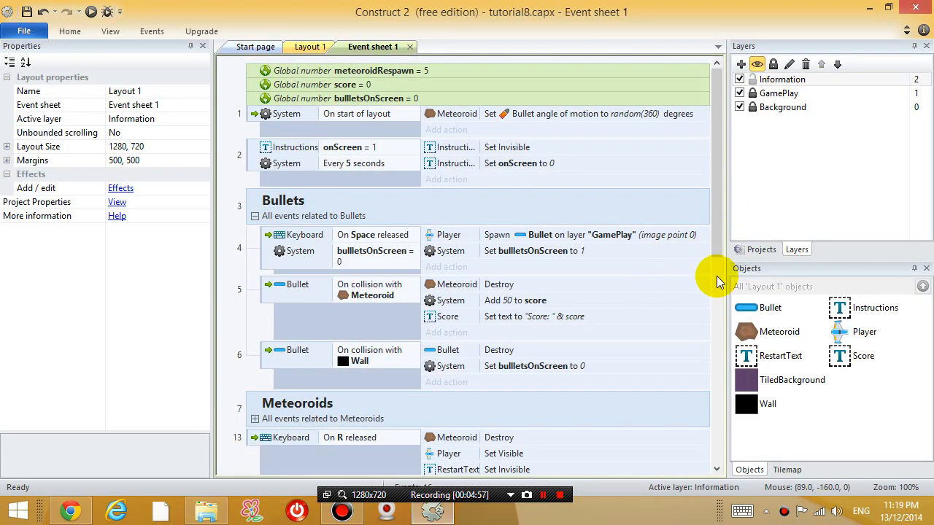
{"action": "left_click_drag", "start_coordinate": [718, 245], "coordinate": [722, 277]}
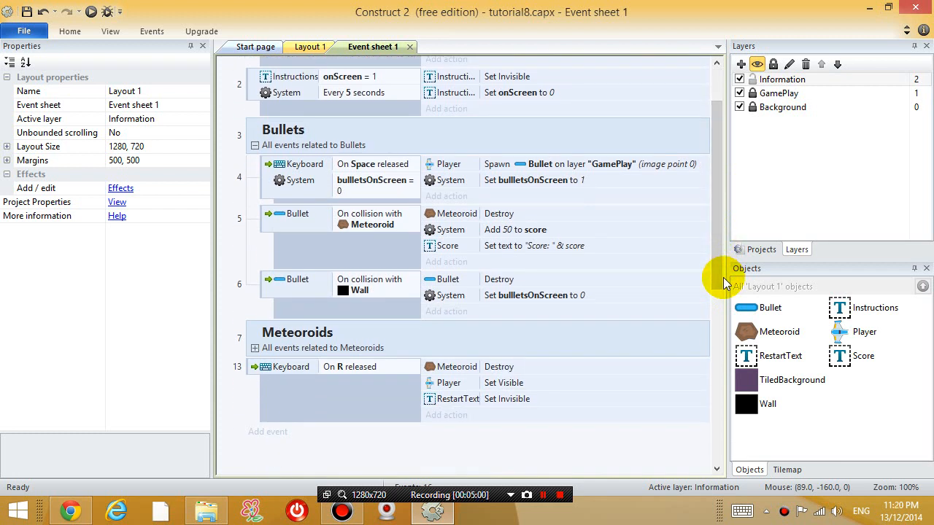
- Collapse the Bullets event group so only its heading shows
{"action": "left_click", "coordinate": [254, 146]}
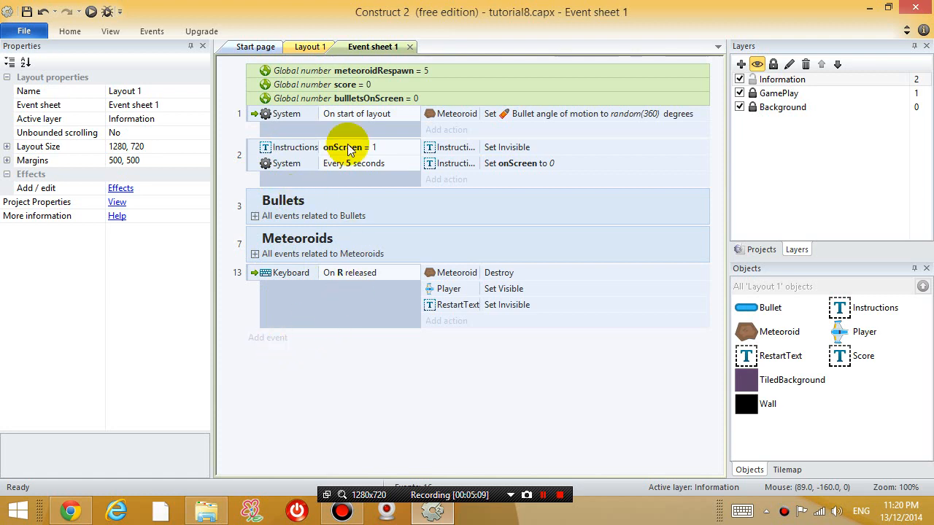
- Start a new event with a System 'Compare variable' condition
{"action": "left_click", "coordinate": [268, 337]}
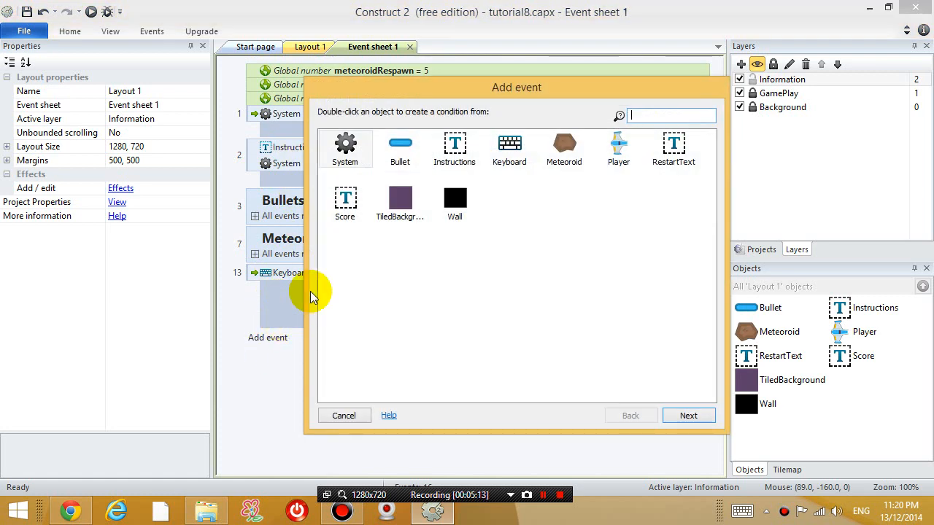
{"action": "left_click", "coordinate": [345, 149]}
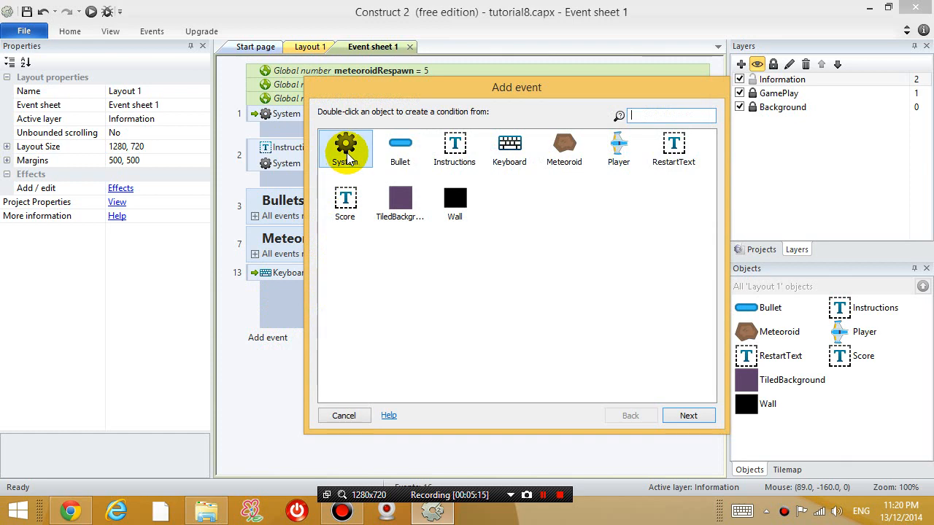
{"action": "double_click", "coordinate": [350, 153]}
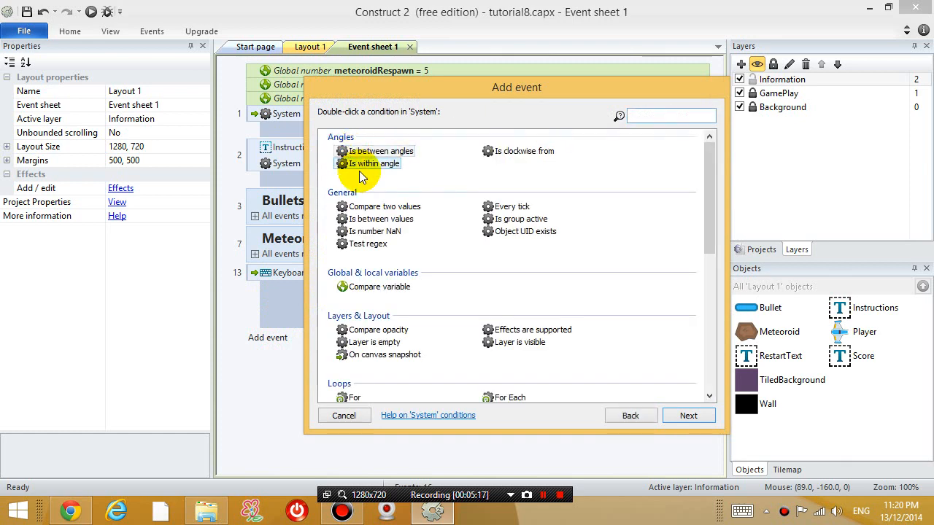
{"action": "left_click", "coordinate": [372, 207]}
{"action": "double_click", "coordinate": [379, 287]}
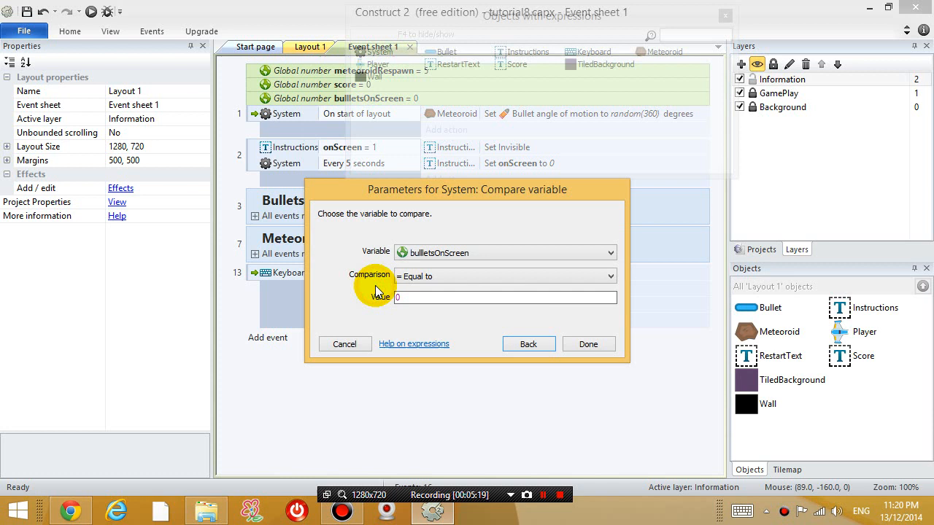
- Set the condition to score greater than 200 and confirm it as event 14
{"action": "left_click", "coordinate": [415, 252]}
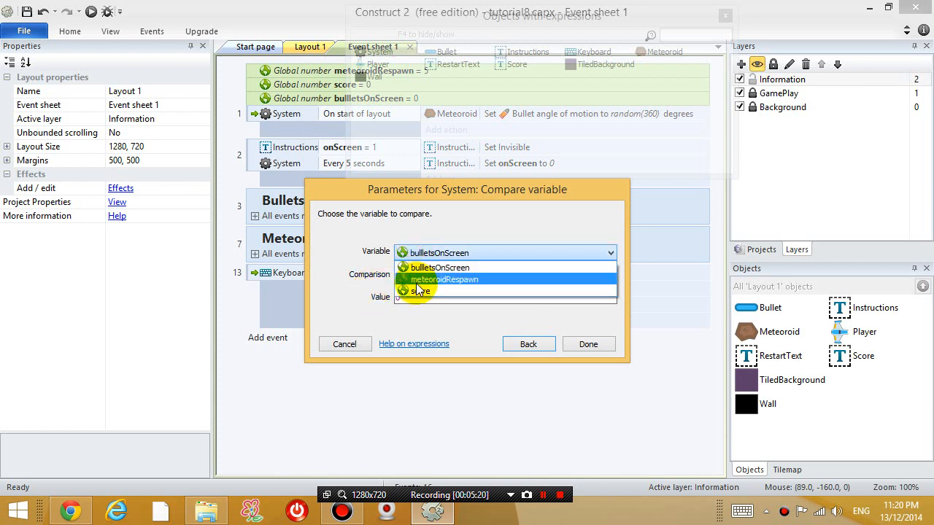
{"action": "left_click", "coordinate": [418, 289]}
{"action": "left_click", "coordinate": [418, 276]}
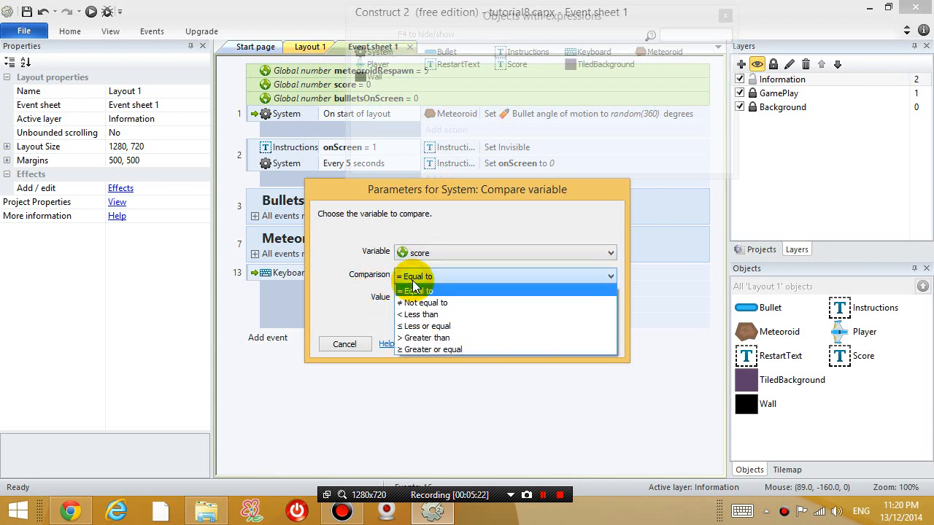
{"action": "left_click", "coordinate": [425, 337]}
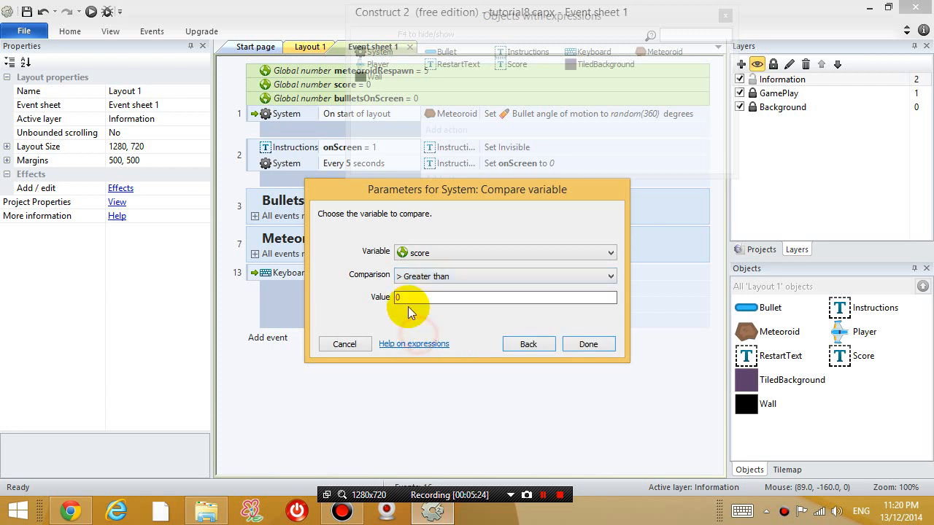
{"action": "left_click", "coordinate": [399, 298]}
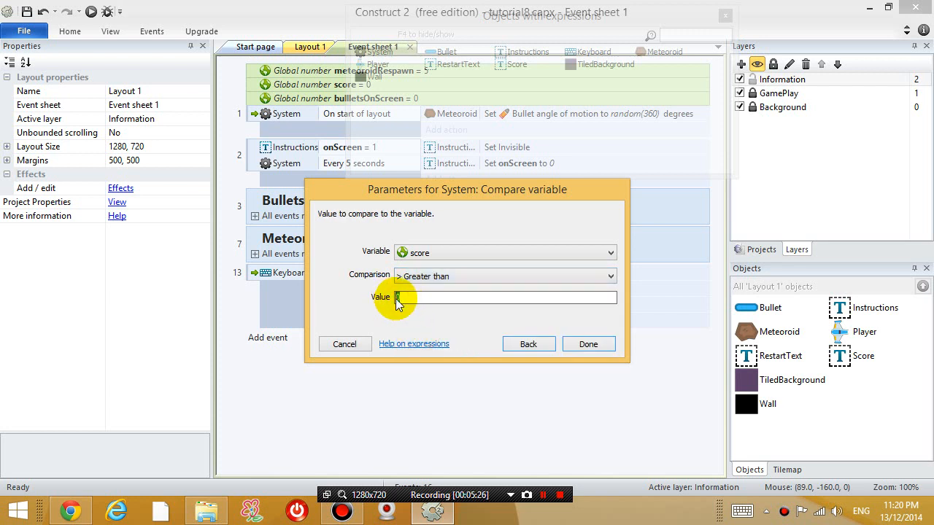
{"action": "type", "text": "200"}
{"action": "key", "text": "Return"}
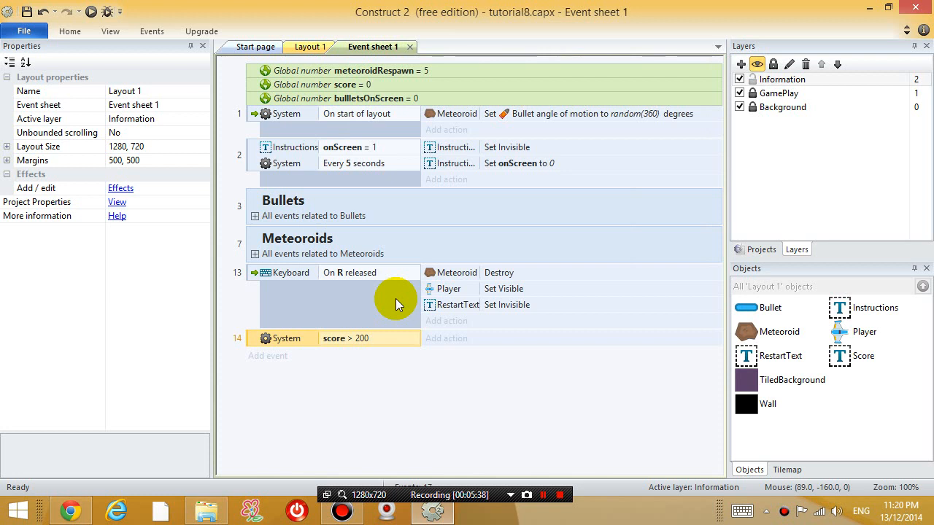
- Add a System action to event 14 subtracting 1 from meteoroidRespawn
{"action": "left_click", "coordinate": [446, 338]}
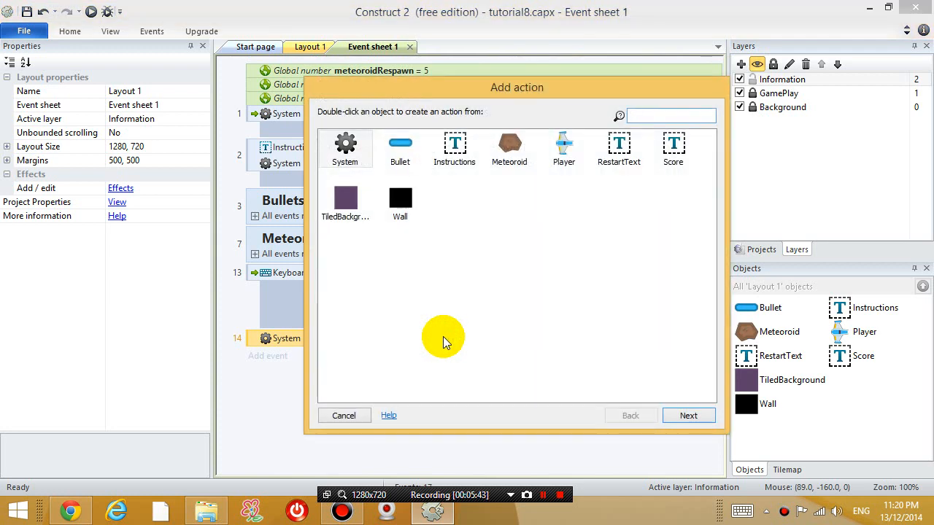
{"action": "left_click", "coordinate": [345, 149]}
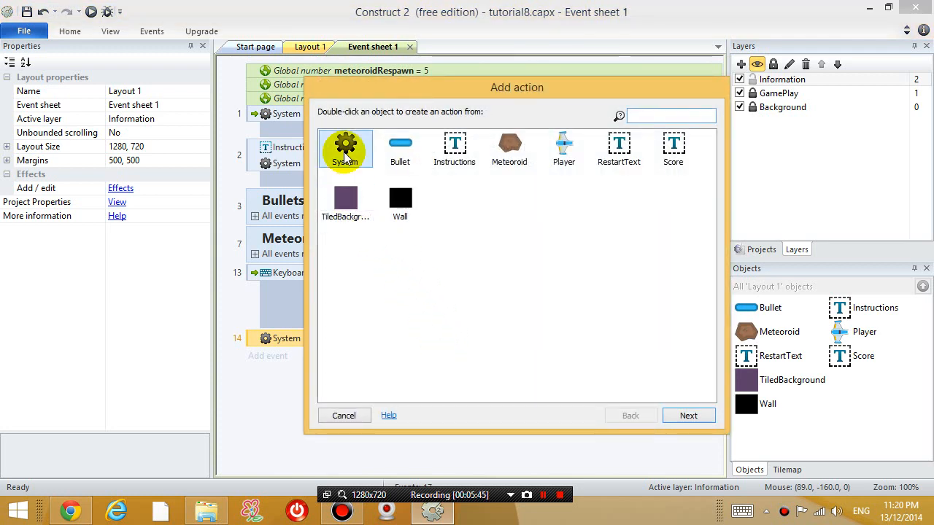
{"action": "double_click", "coordinate": [345, 150]}
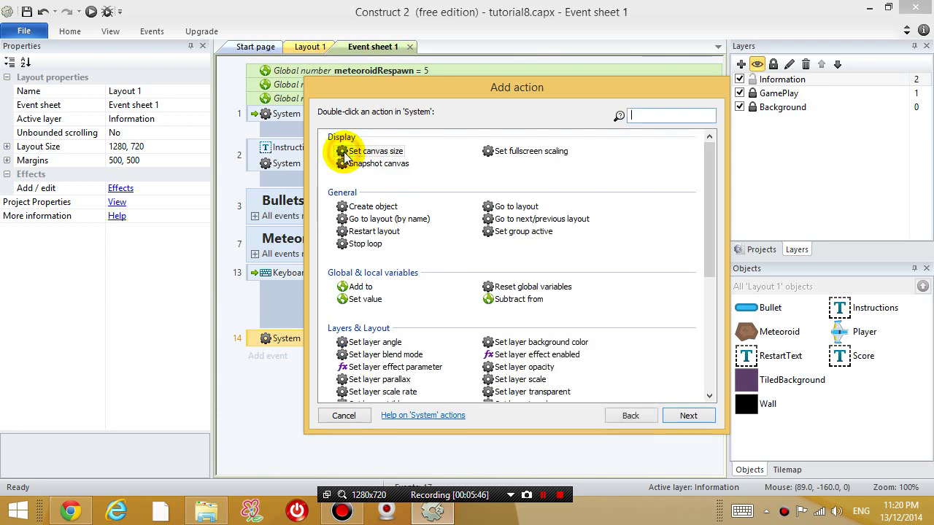
{"action": "double_click", "coordinate": [514, 299]}
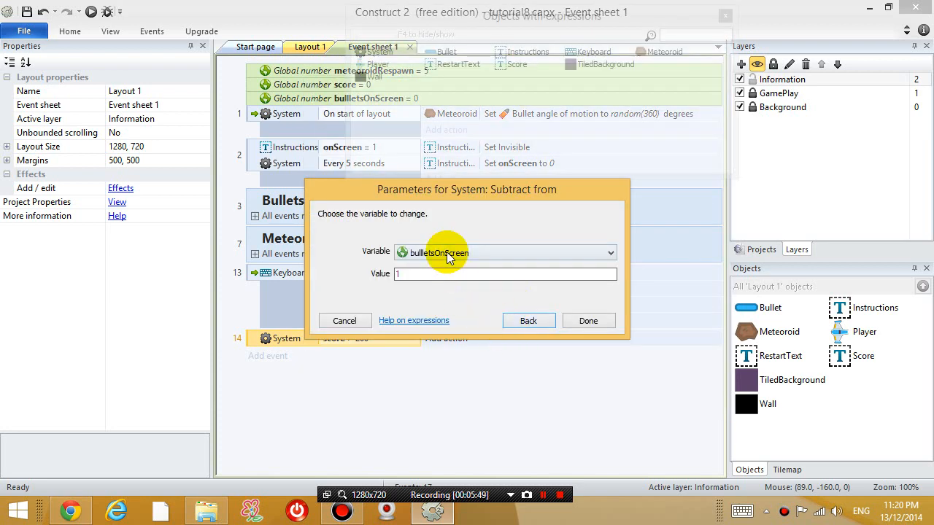
{"action": "left_click", "coordinate": [446, 252]}
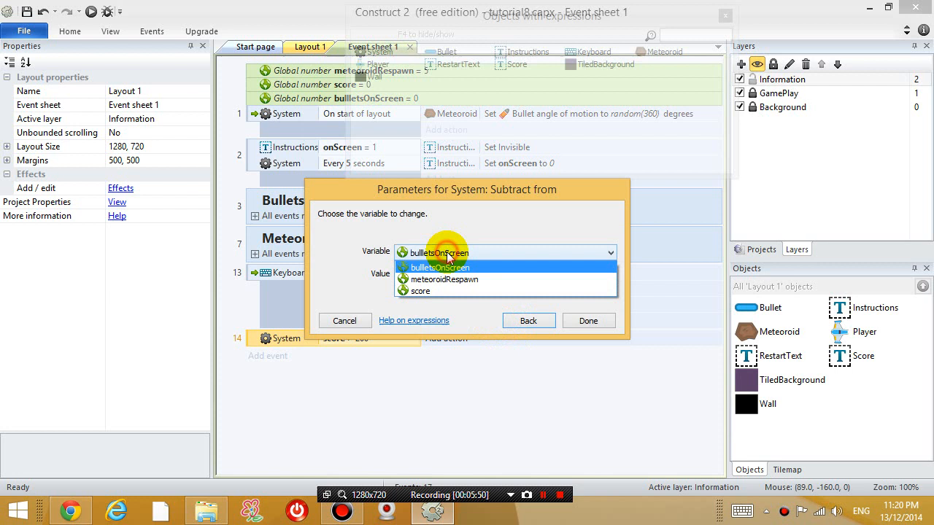
{"action": "left_click", "coordinate": [452, 281]}
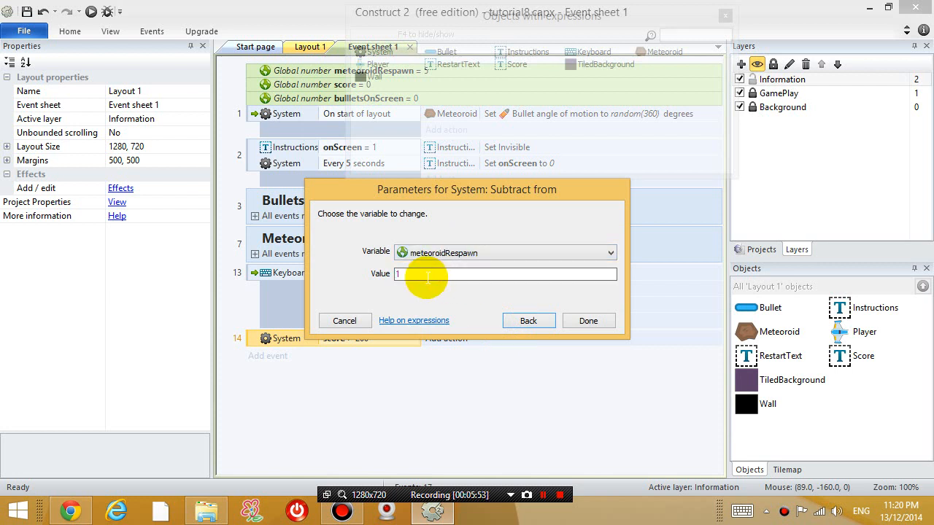
{"action": "left_click", "coordinate": [588, 321]}
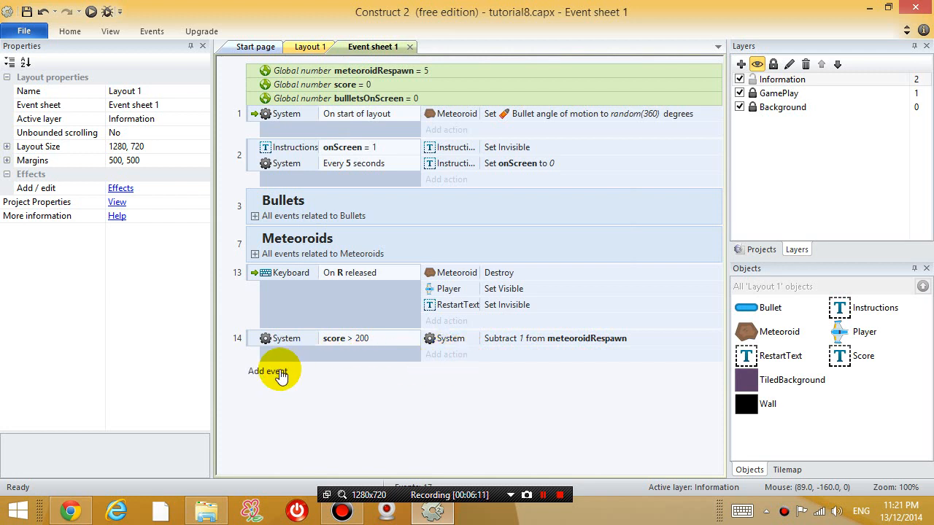
- Add another System 'Compare variable' condition to event 14 for meteoroidRespawn
{"action": "right_click", "coordinate": [303, 341]}
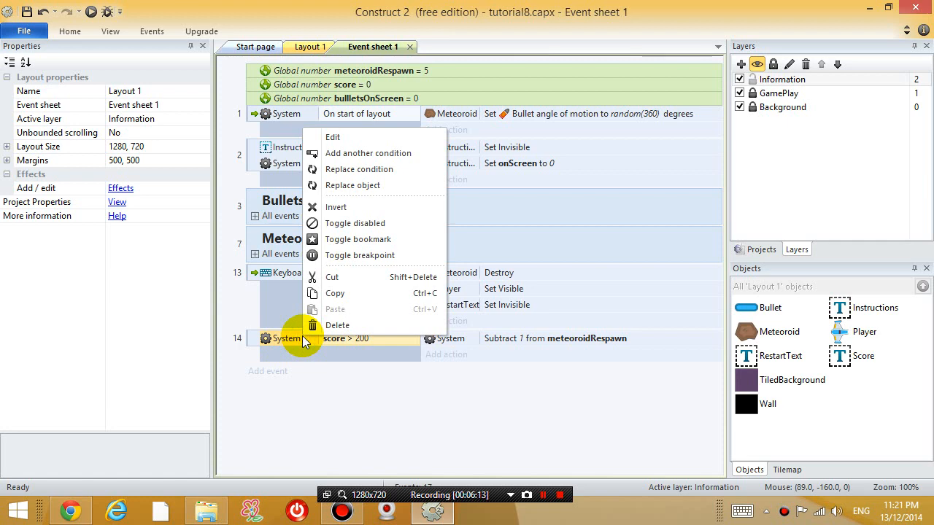
{"action": "left_click", "coordinate": [367, 153]}
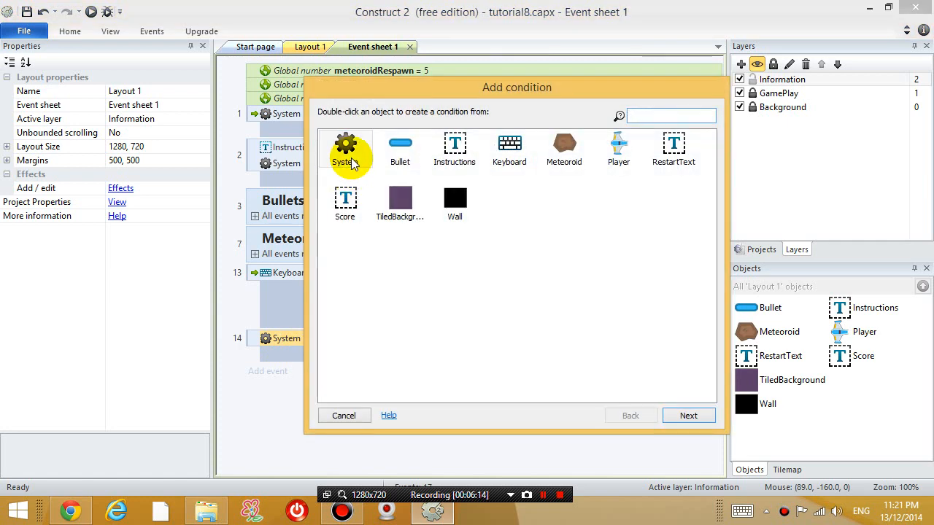
{"action": "double_click", "coordinate": [345, 157]}
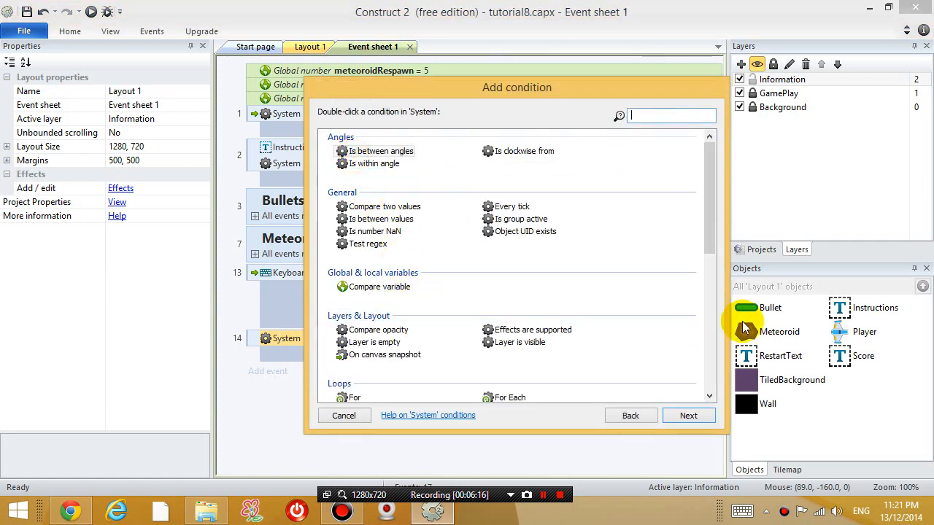
{"action": "left_click_drag", "start_coordinate": [711, 252], "coordinate": [686, 394]}
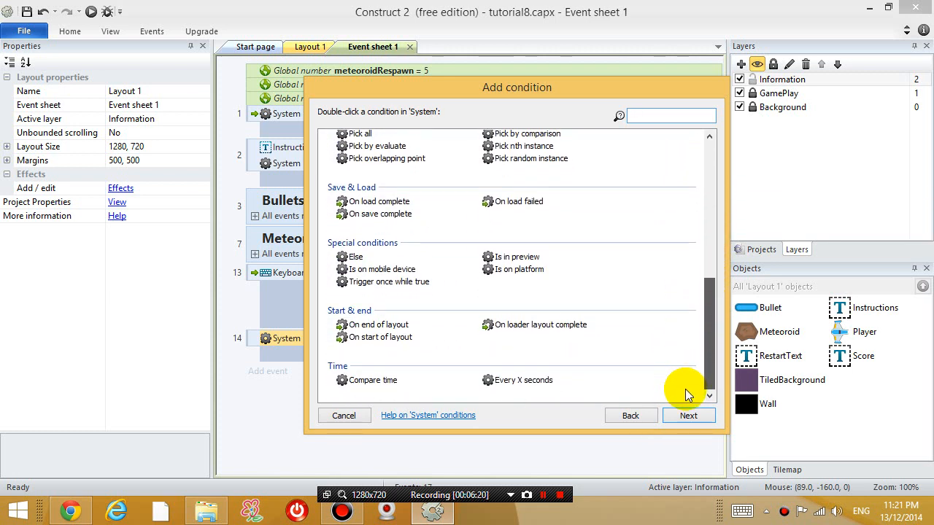
{"action": "scroll", "coordinate": [690, 350], "scroll_direction": "up", "scroll_amount": 6}
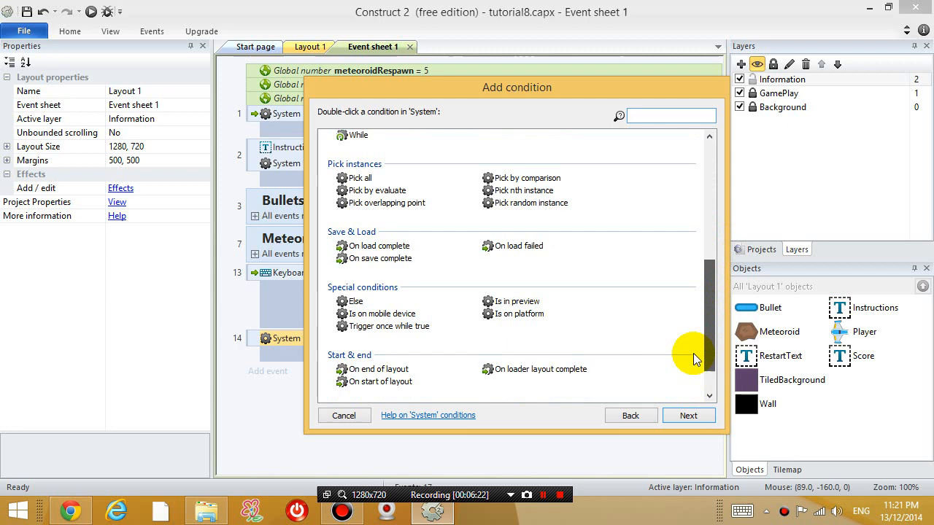
{"action": "scroll", "coordinate": [693, 292], "scroll_direction": "up", "scroll_amount": 2}
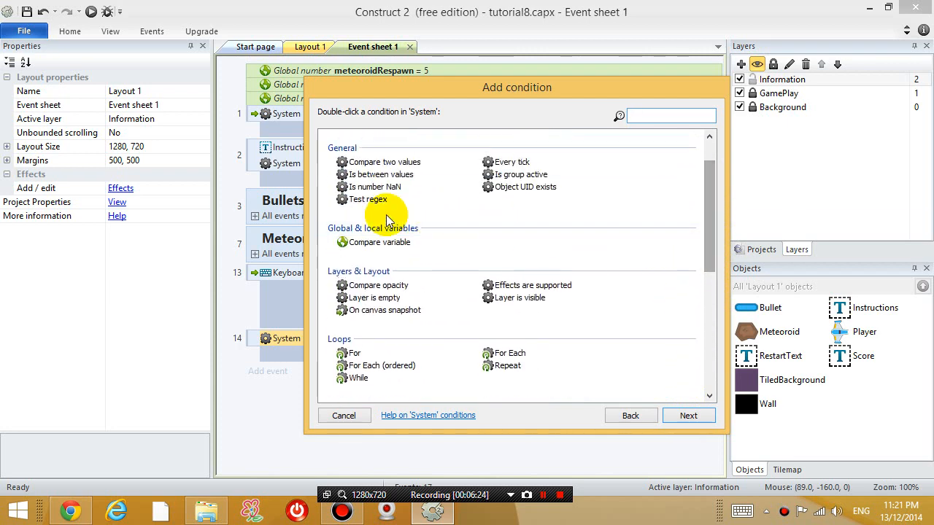
{"action": "double_click", "coordinate": [379, 245]}
{"action": "left_click", "coordinate": [434, 253]}
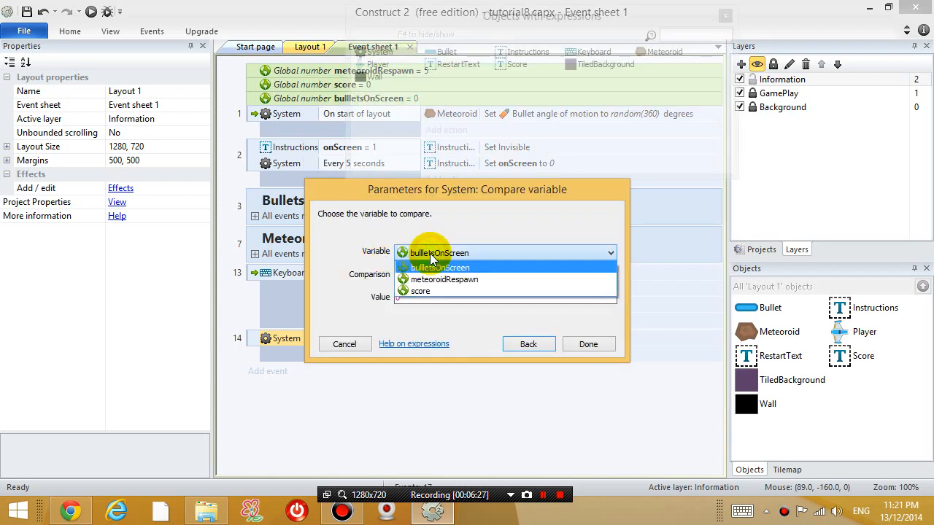
{"action": "left_click", "coordinate": [434, 264]}
{"action": "scroll", "coordinate": [438, 281], "scroll_direction": "down", "scroll_amount": 1}
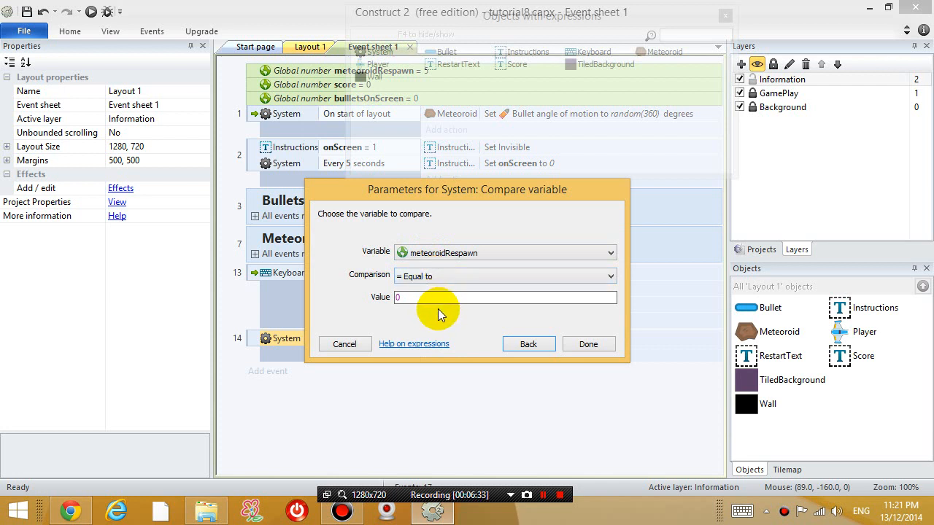
- Make the condition meteoroidRespawn greater than 4, confirm it, and cancel a stray Add event
{"action": "left_click", "coordinate": [422, 277]}
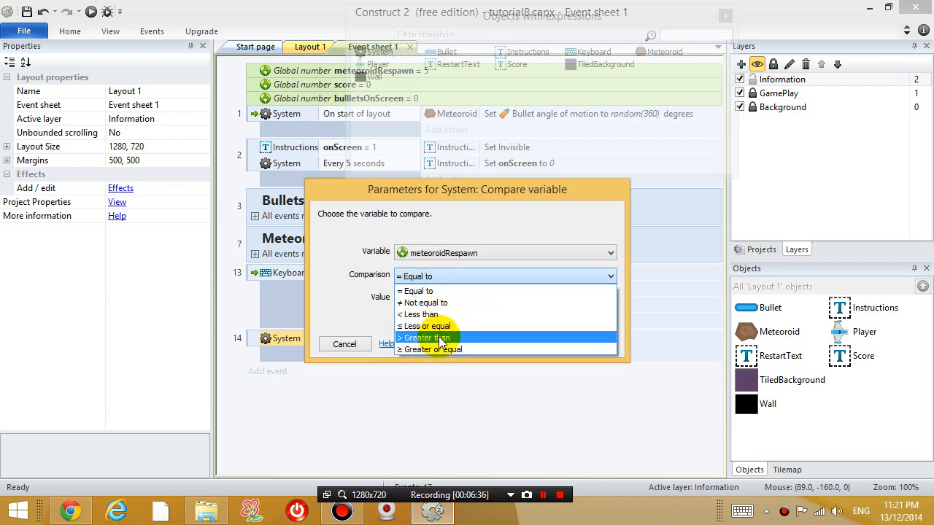
{"action": "left_click", "coordinate": [440, 340]}
{"action": "left_click", "coordinate": [409, 298]}
{"action": "type", "text": "4"}
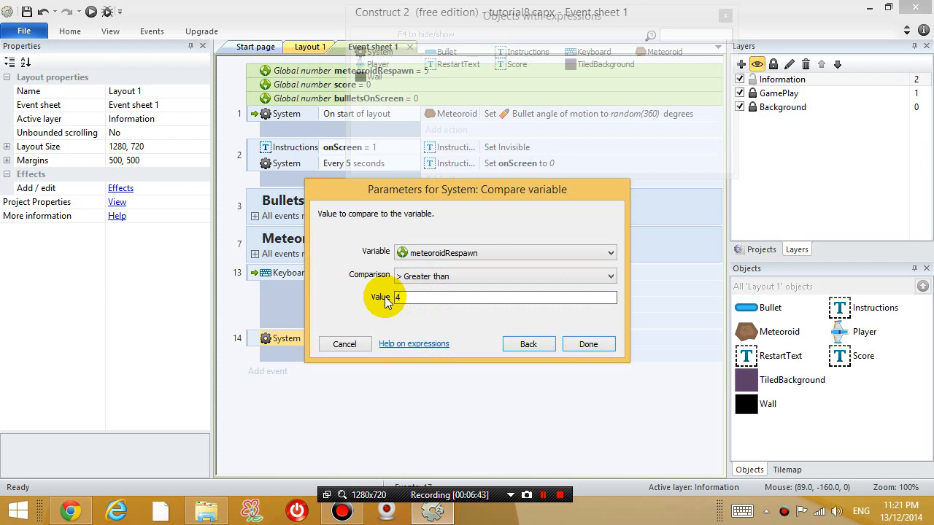
{"action": "left_click", "coordinate": [589, 343]}
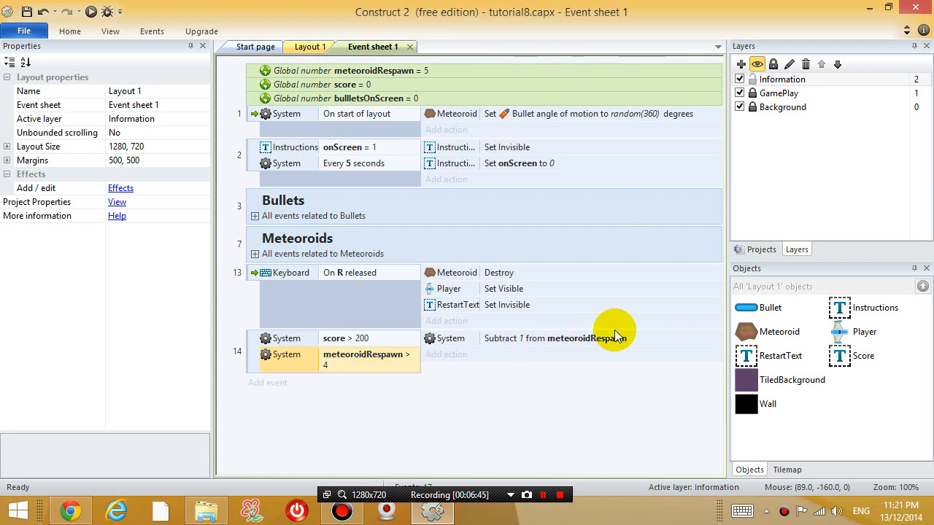
{"action": "double_click", "coordinate": [662, 394]}
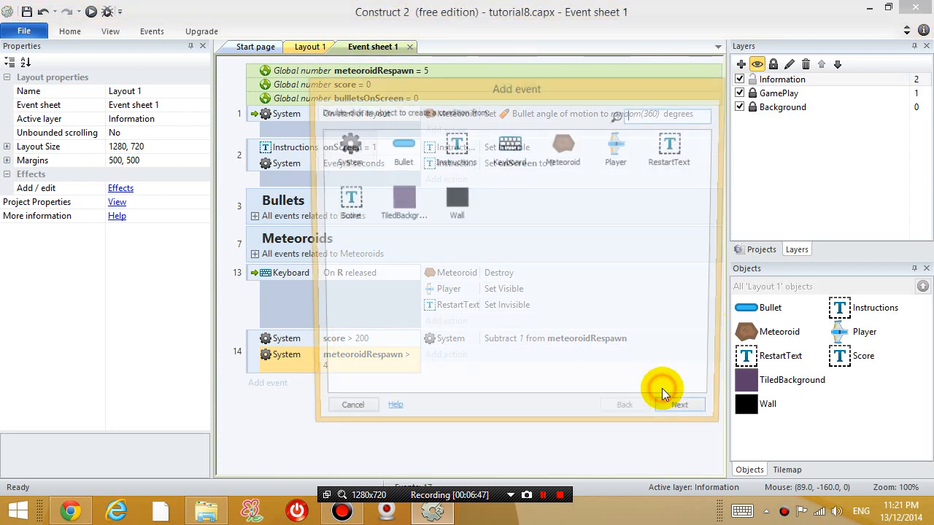
{"action": "left_click", "coordinate": [343, 415]}
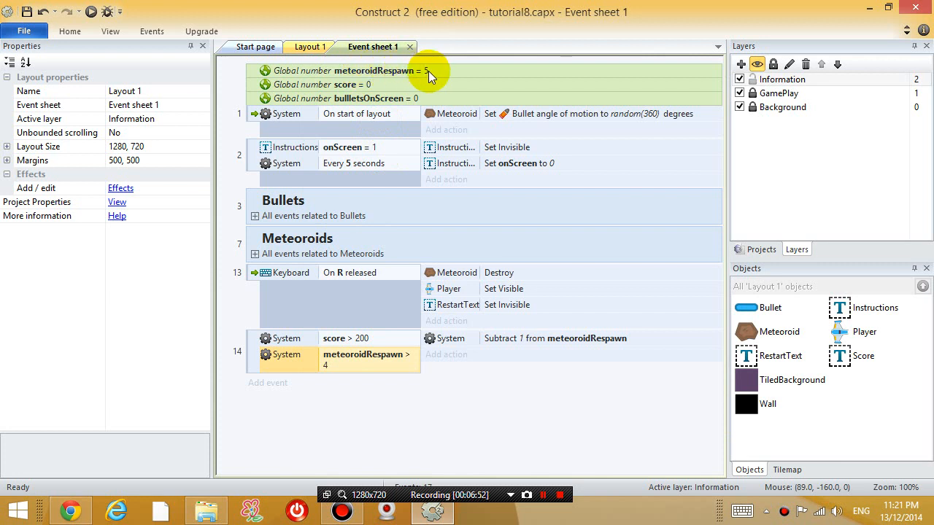
- Change event 14's Subtract action to take 3 from meteoroidRespawn instead of 1
{"action": "left_click", "coordinate": [358, 343]}
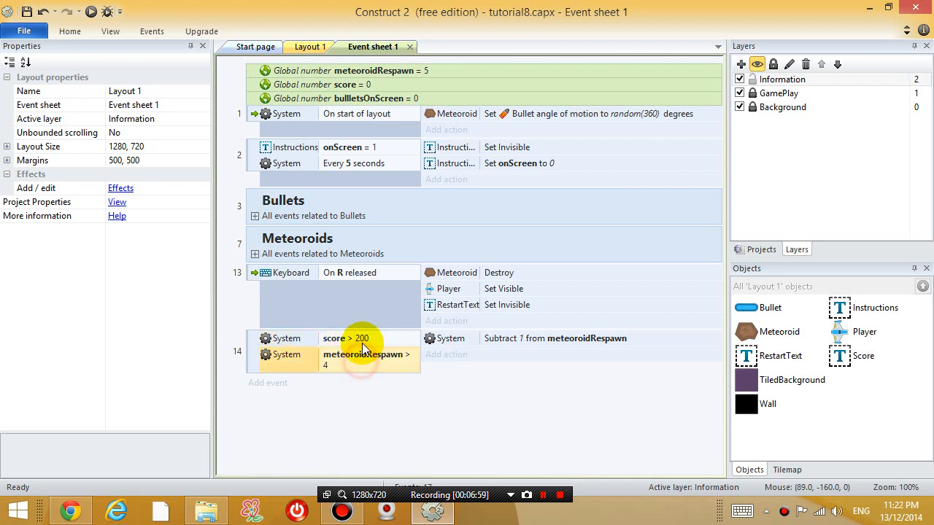
{"action": "double_click", "coordinate": [579, 344]}
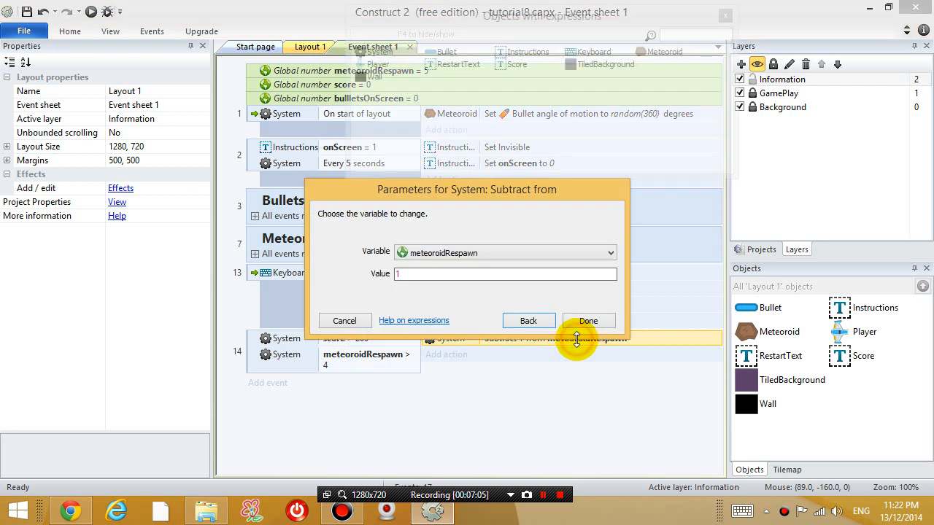
{"action": "left_click", "coordinate": [416, 274]}
{"action": "left_click_drag", "start_coordinate": [416, 275], "coordinate": [365, 277]}
{"action": "type", "text": "3"}
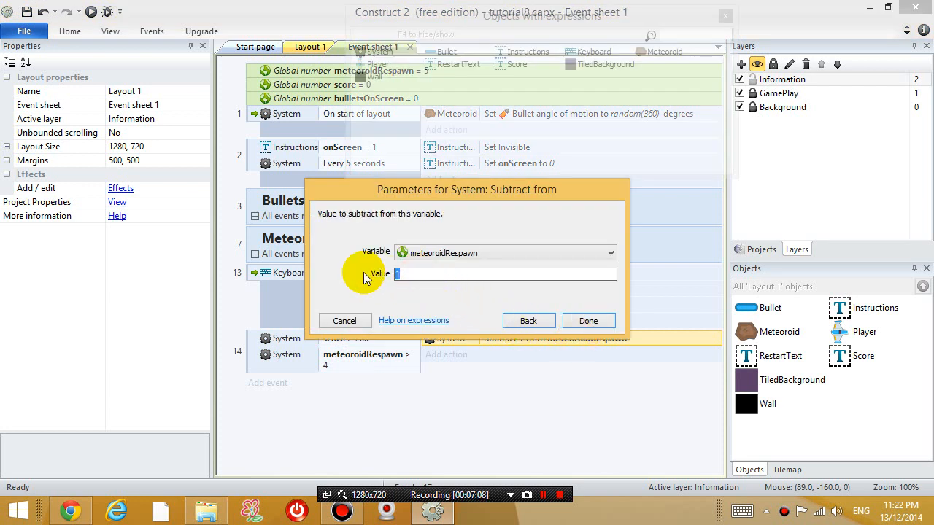
{"action": "left_click", "coordinate": [588, 321]}
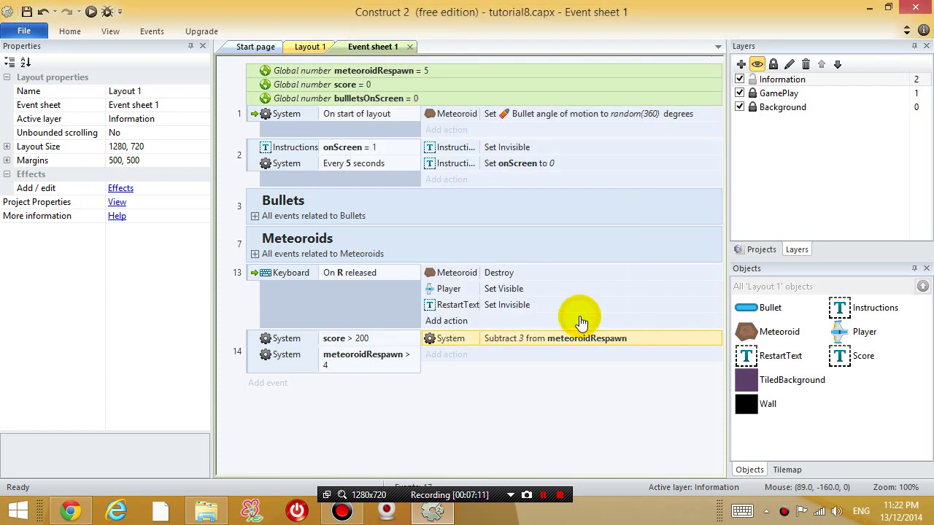
- Run the preview in Firefox, flying with the arrow keys and shooting the first meteoroids
{"action": "left_click", "coordinate": [90, 12]}
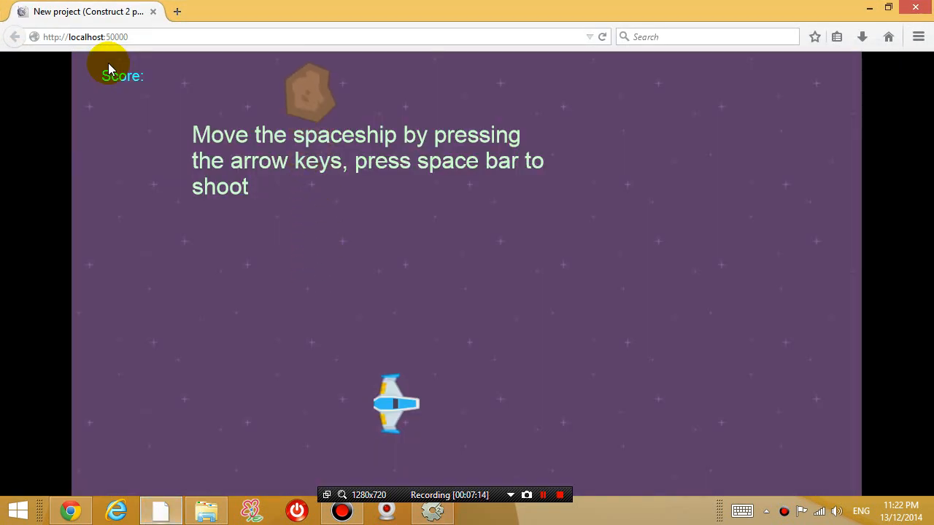
{"action": "key", "text": "Right"}
{"action": "key", "text": "space"}
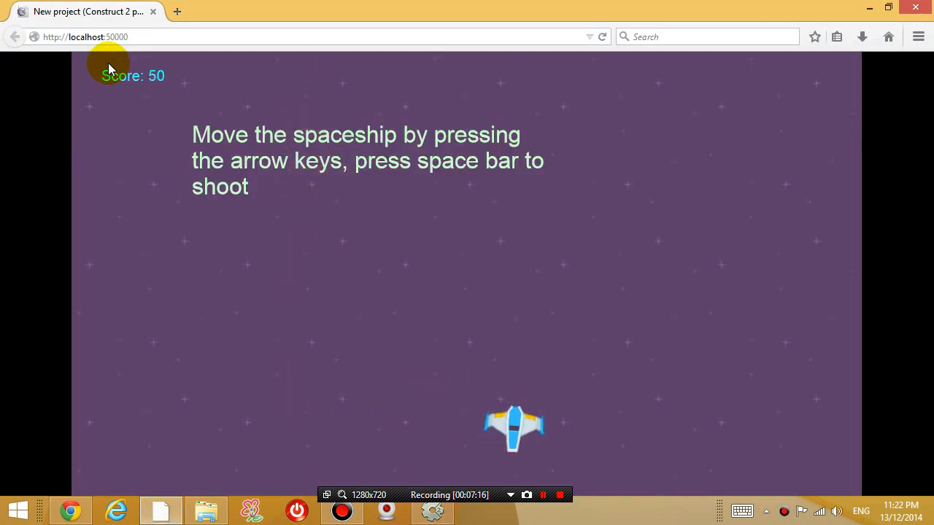
{"action": "key", "text": "Down"}
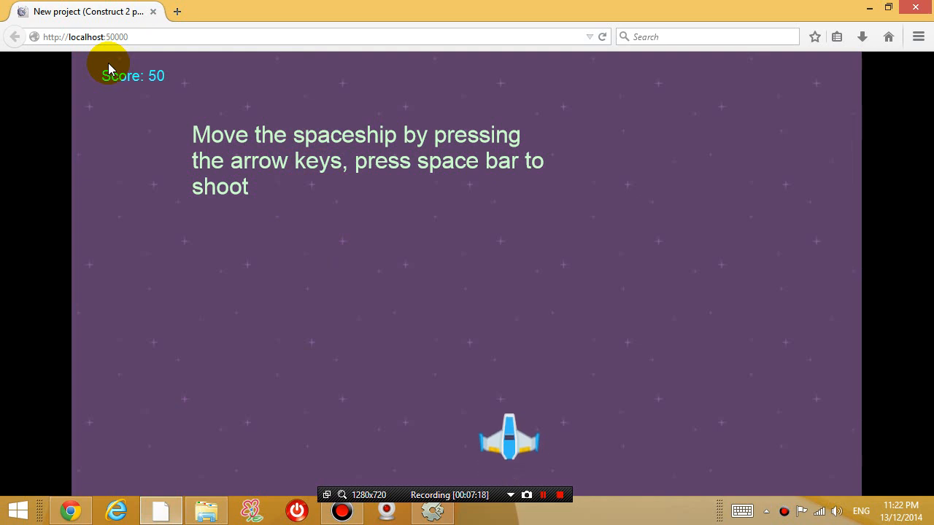
{"action": "key", "text": "Right"}
{"action": "key", "text": "space"}
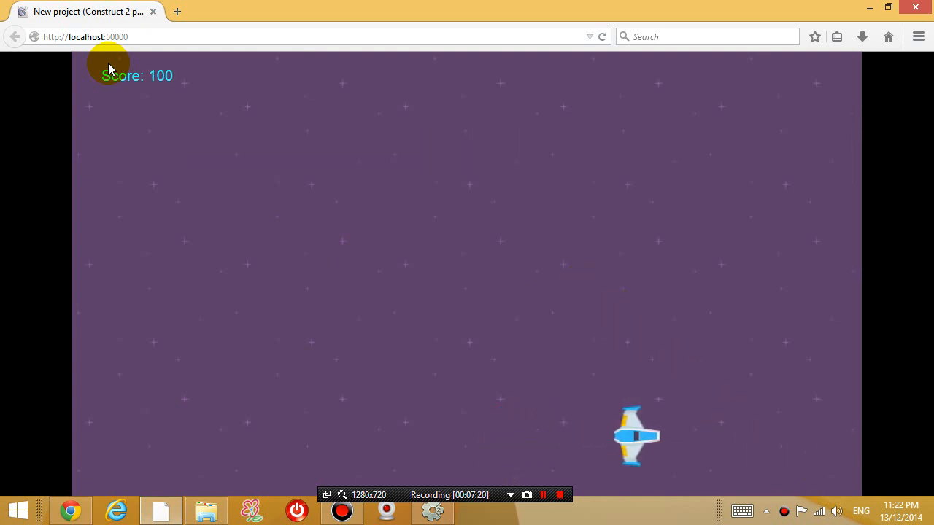
{"action": "key", "text": "Up"}
{"action": "key", "text": "Left"}
{"action": "key", "text": "Up"}
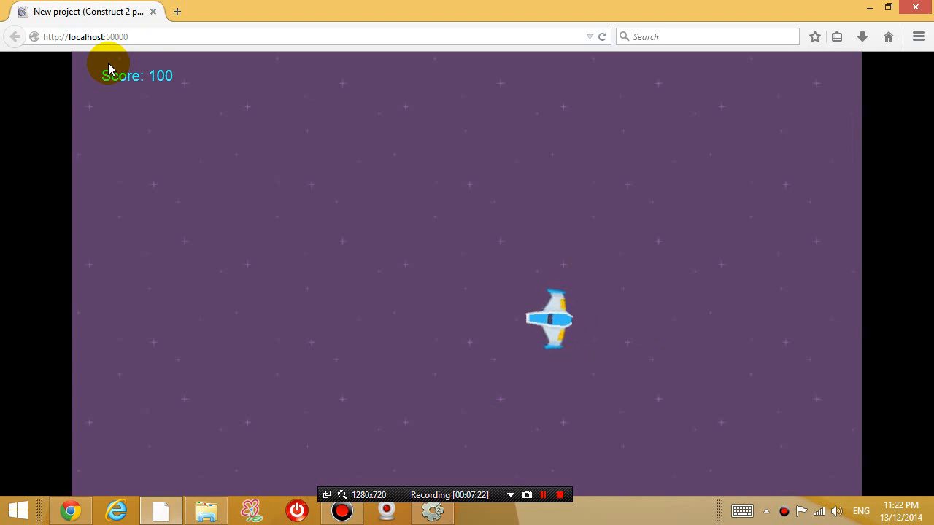
{"action": "key", "text": "Left"}
{"action": "key", "text": "Down"}
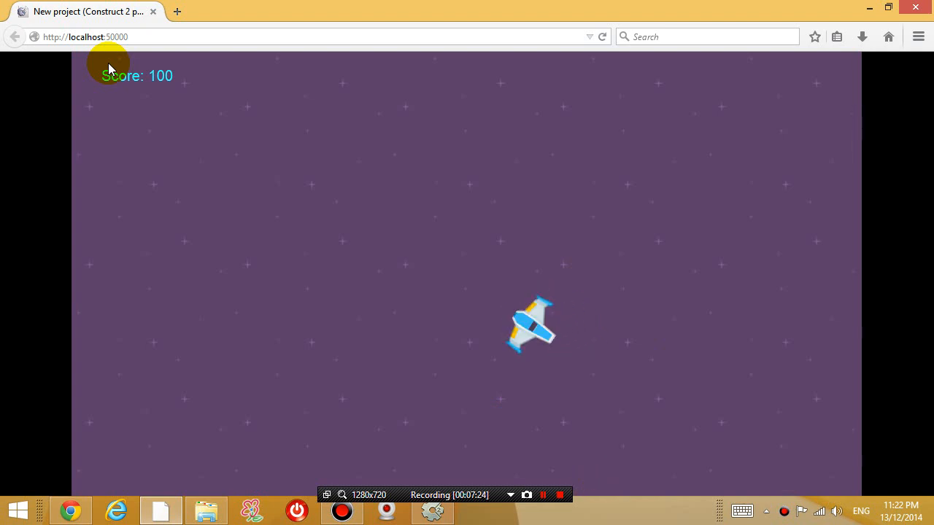
{"action": "key", "text": "Down"}
{"action": "key", "text": "Left"}
{"action": "key", "text": "Left"}
{"action": "key", "text": "Left"}
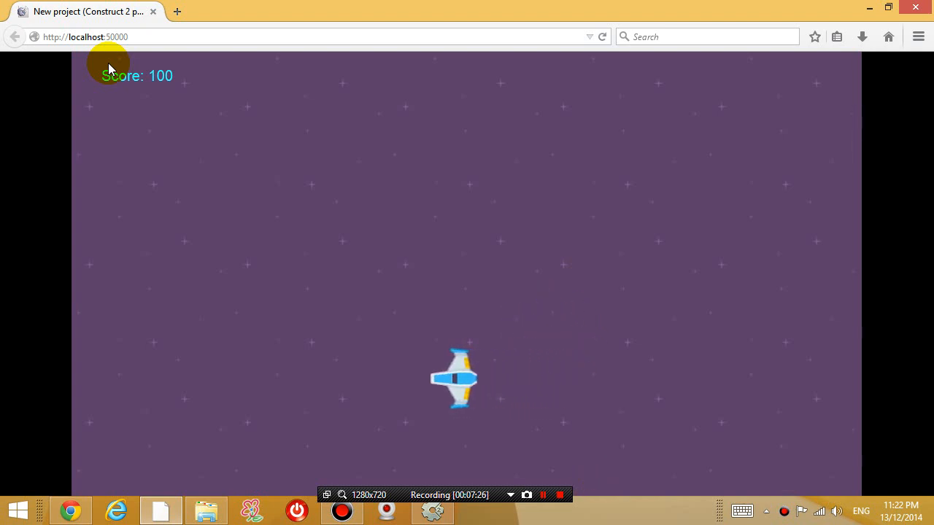
{"action": "key", "text": "Up"}
{"action": "key", "text": "Up"}
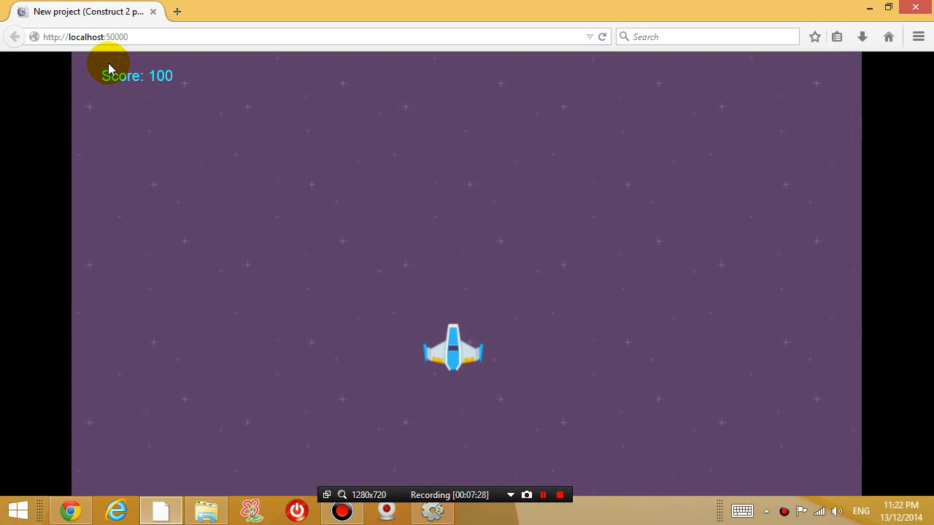
{"action": "key", "text": "Right"}
{"action": "key", "text": "Down"}
{"action": "key", "text": "Left"}
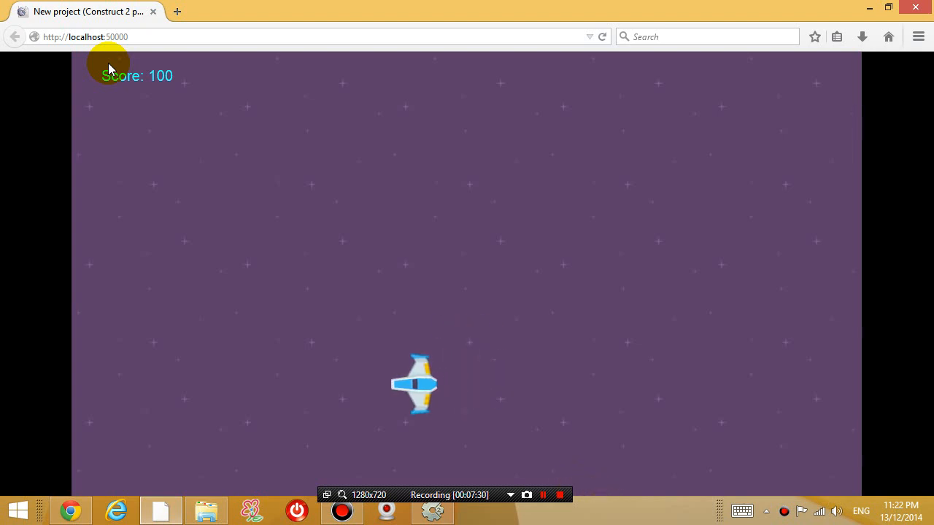
{"action": "key", "text": "Left"}
{"action": "key", "text": "Right"}
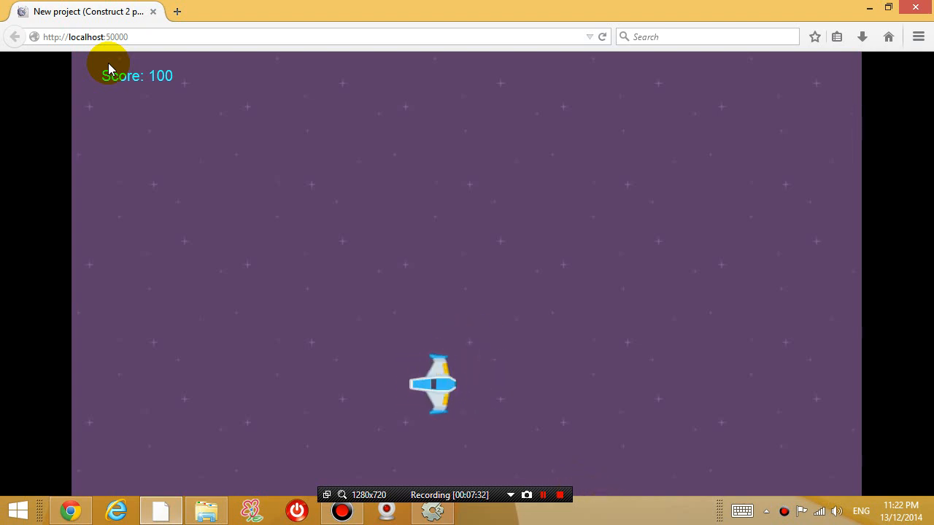
{"action": "key", "text": "Left"}
{"action": "key", "text": "Up"}
{"action": "key", "text": "Right"}
{"action": "key", "text": "Left"}
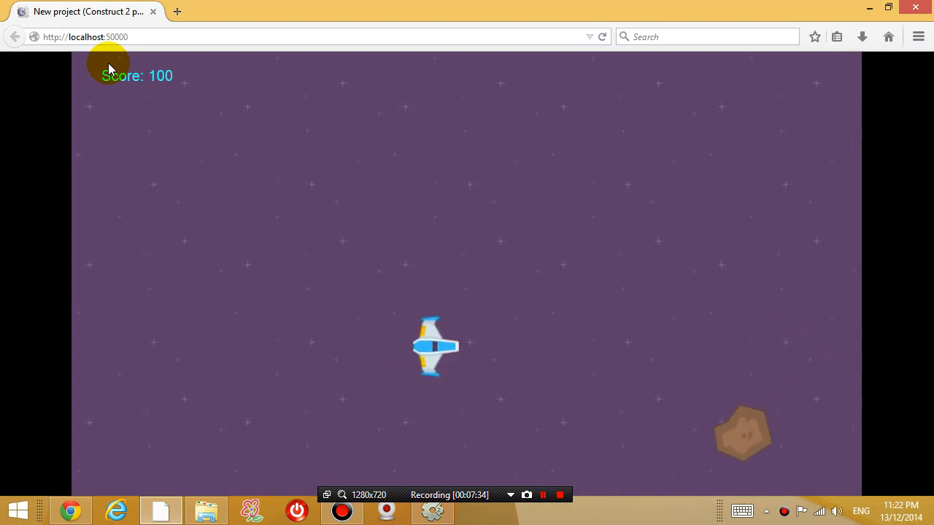
{"action": "key", "text": "Up"}
{"action": "key", "text": "Right"}
{"action": "key", "text": "Right"}
{"action": "key", "text": "space"}
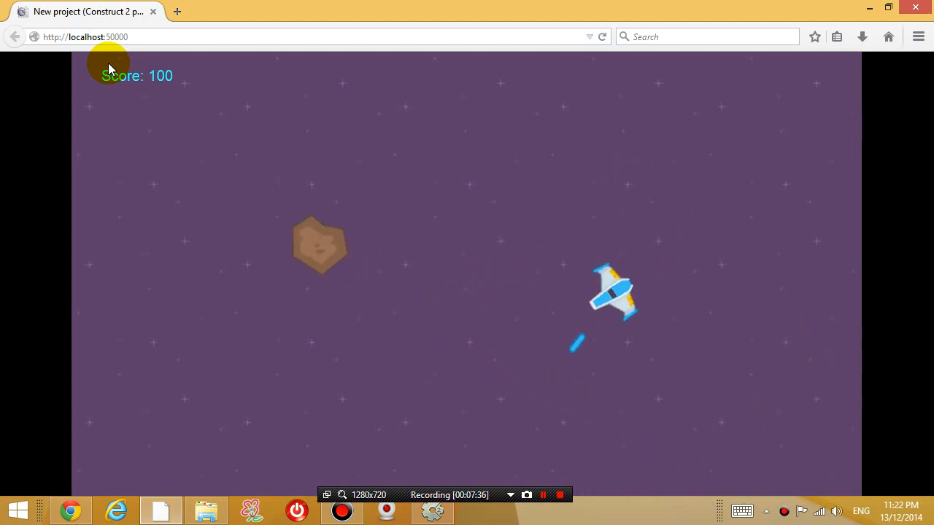
{"action": "key", "text": "Up"}
{"action": "key", "text": "Left"}
{"action": "key", "text": "space"}
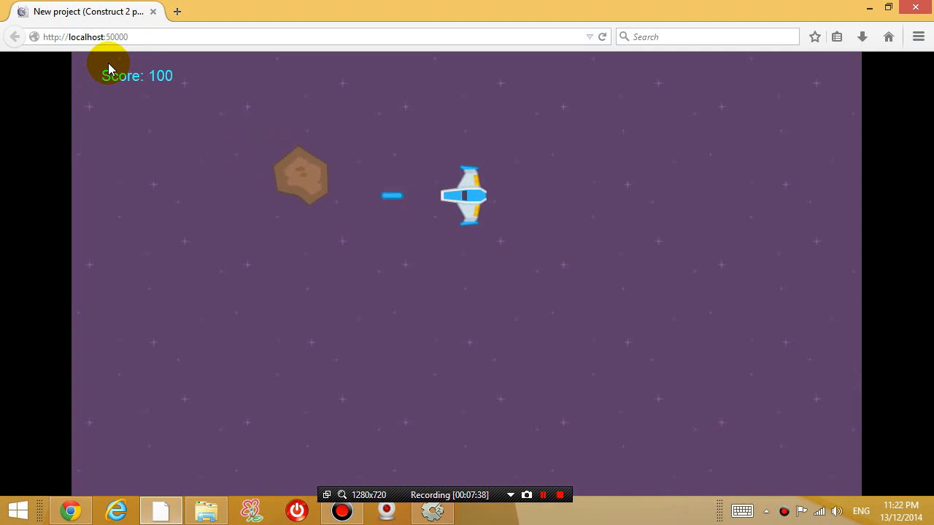
{"action": "key", "text": "Down"}
{"action": "key", "text": "Left"}
{"action": "key", "text": "Down"}
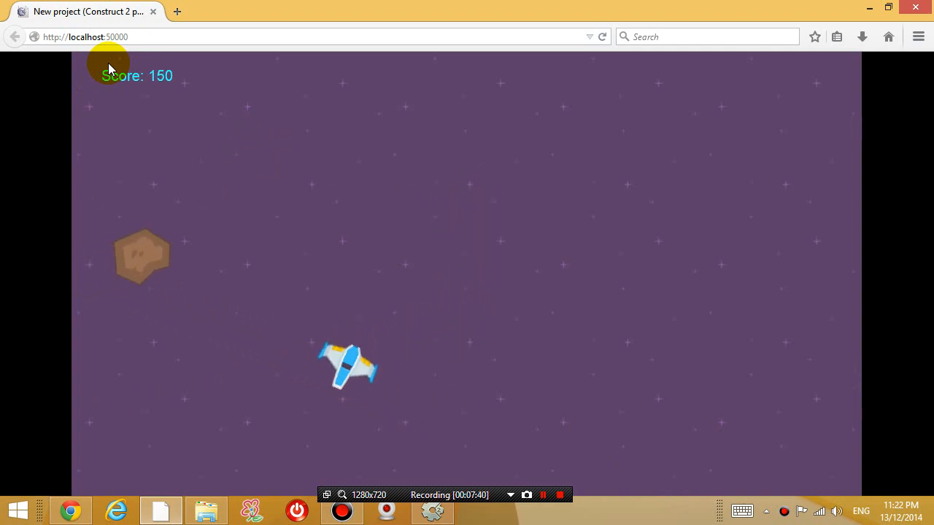
{"action": "key", "text": "Up"}
{"action": "key", "text": "Right"}
{"action": "key", "text": "Up"}
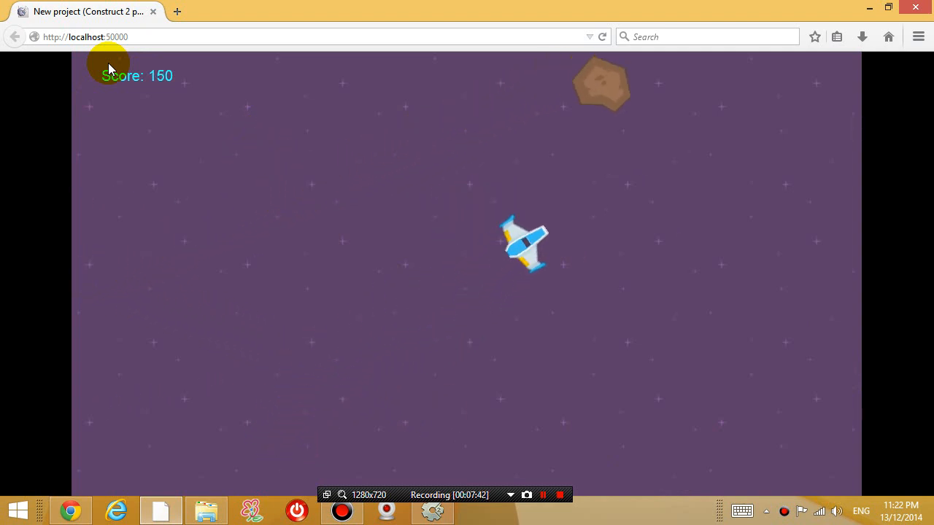
{"action": "key", "text": "Right"}
{"action": "key", "text": "Right"}
{"action": "key", "text": "Down"}
{"action": "key", "text": "Down"}
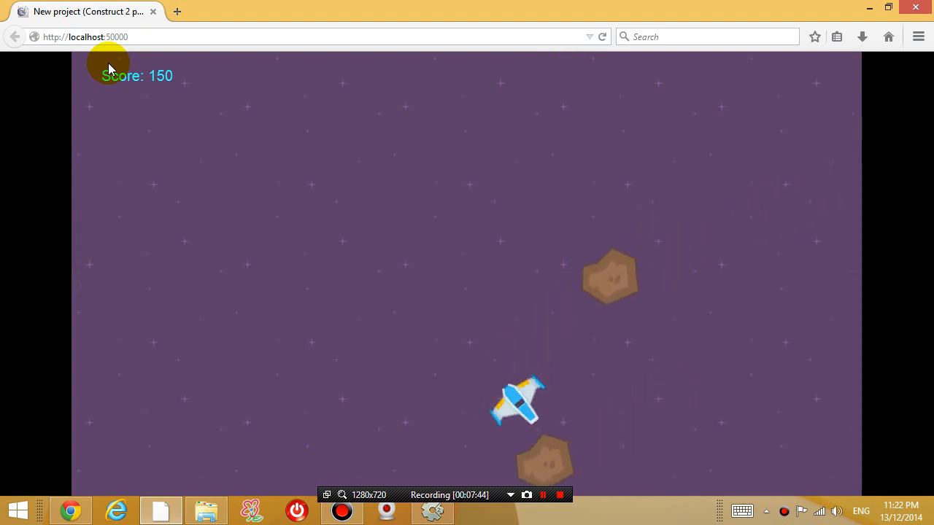
{"action": "key", "text": "Right"}
- Keep dodging and firing until the score reaches 300 and the ship is destroyed
{"action": "key", "text": "Up"}
{"action": "key", "text": "space"}
{"action": "key", "text": "Left"}
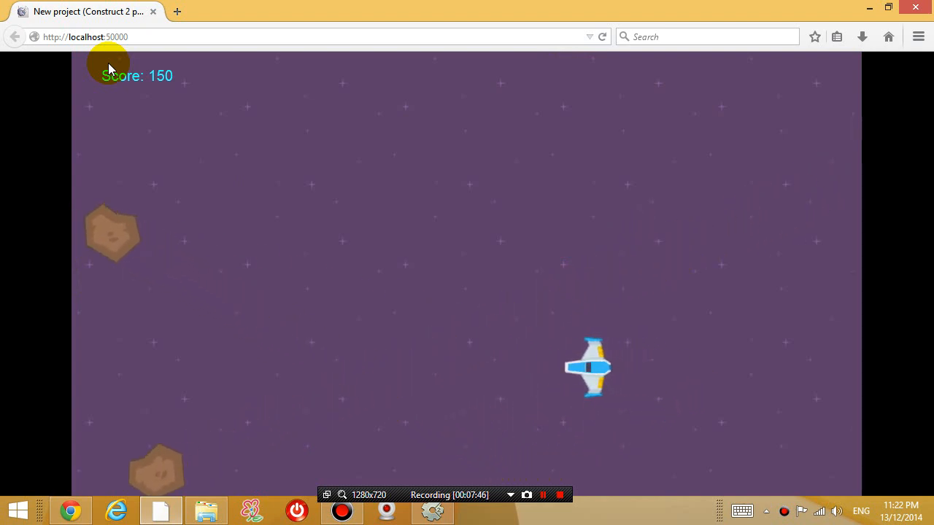
{"action": "key", "text": "space"}
{"action": "key", "text": "space"}
{"action": "key", "text": "Down"}
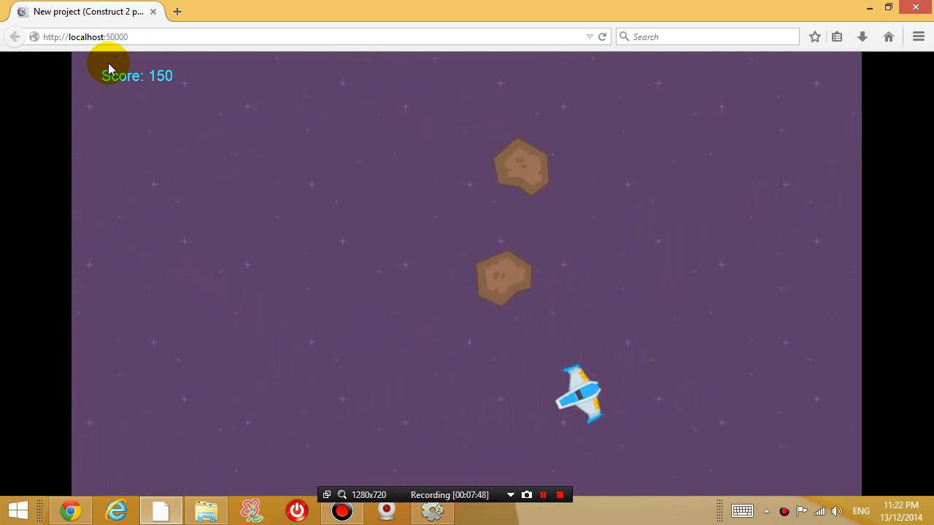
{"action": "key", "text": "Left"}
{"action": "key", "text": "Left"}
{"action": "key", "text": "Down"}
{"action": "key", "text": "Down"}
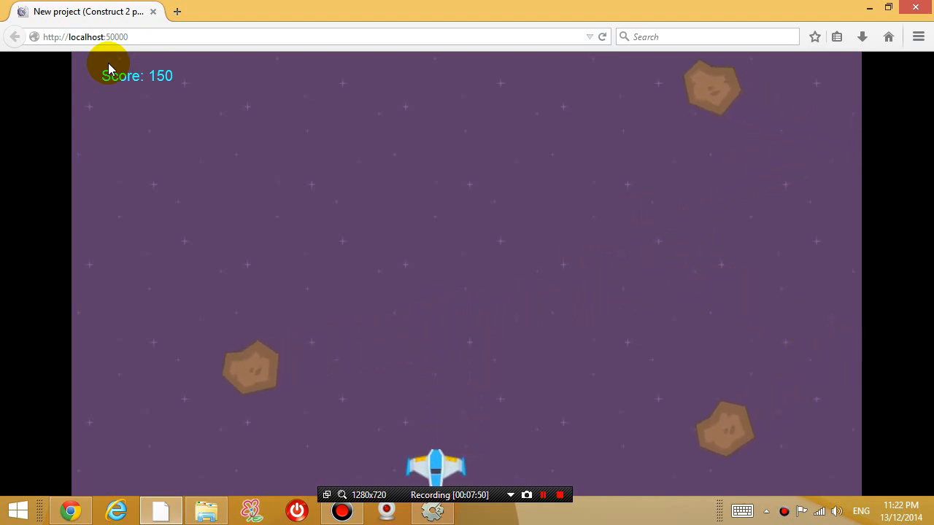
{"action": "key", "text": "Right"}
{"action": "key", "text": "space"}
{"action": "key", "text": "Right"}
{"action": "key", "text": "Up"}
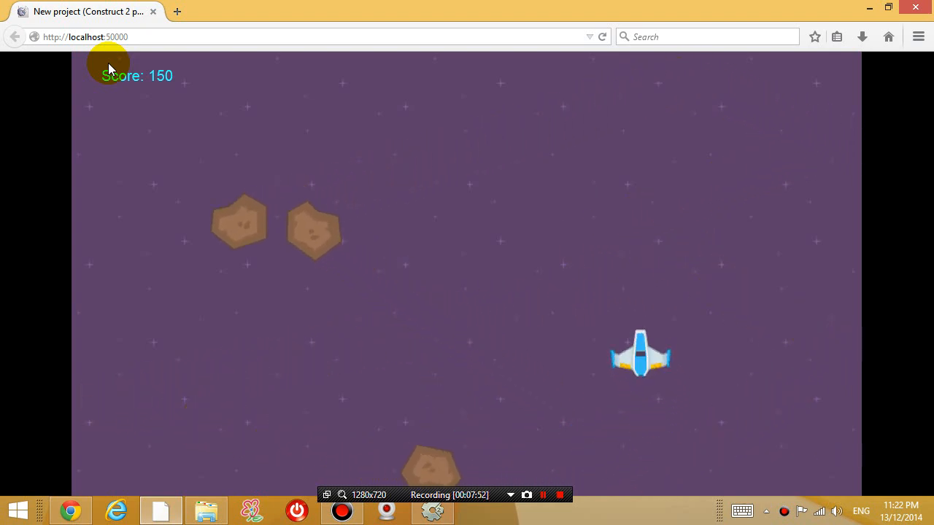
{"action": "key", "text": "Up"}
{"action": "key", "text": "Left"}
{"action": "key", "text": "Left"}
{"action": "key", "text": "space"}
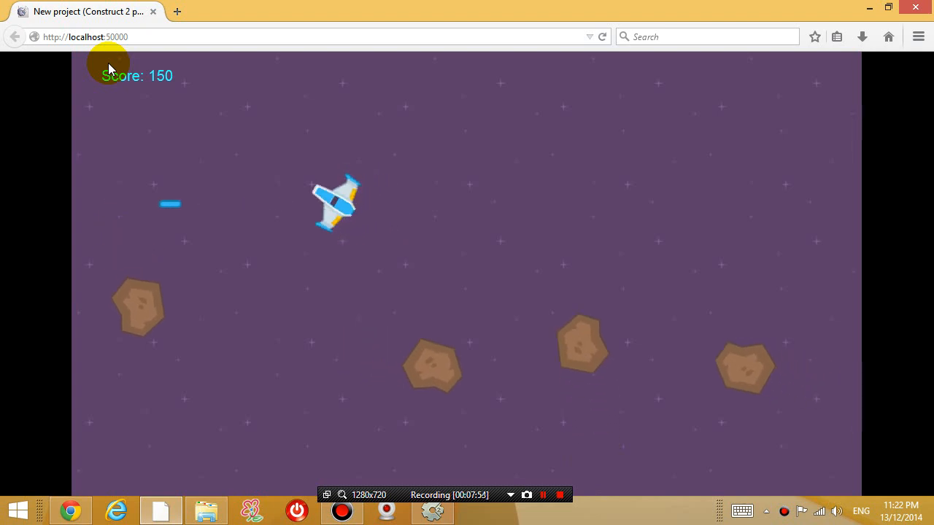
{"action": "key", "text": "Right"}
{"action": "key", "text": "space"}
{"action": "key", "text": "Right"}
{"action": "key", "text": "space"}
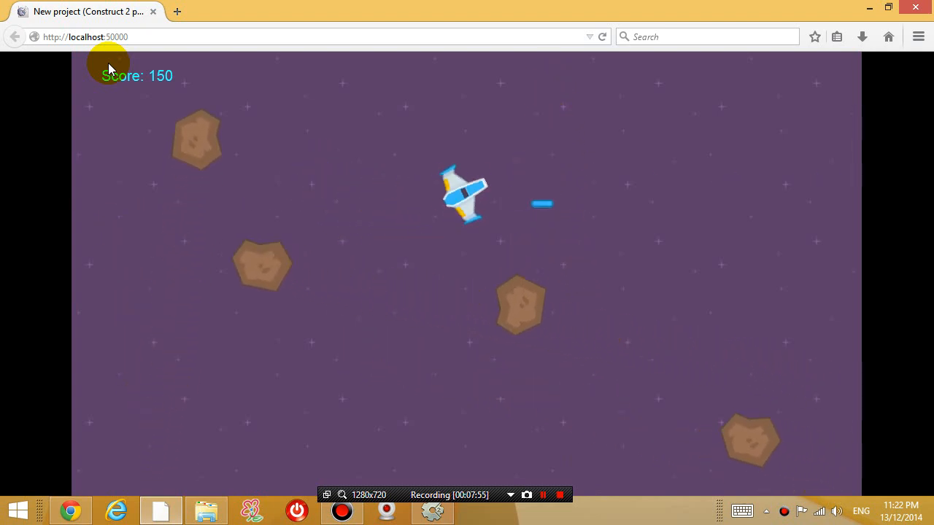
{"action": "key", "text": "Right"}
{"action": "key", "text": "Up"}
{"action": "key", "text": "Down"}
{"action": "key", "text": "Left"}
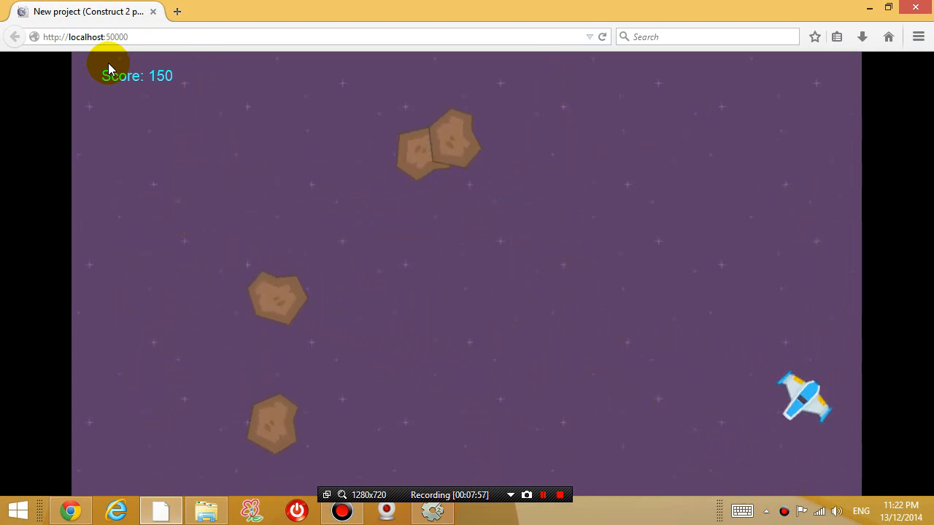
{"action": "key", "text": "Left"}
{"action": "key", "text": "space"}
{"action": "key", "text": "Up"}
{"action": "key", "text": "Left"}
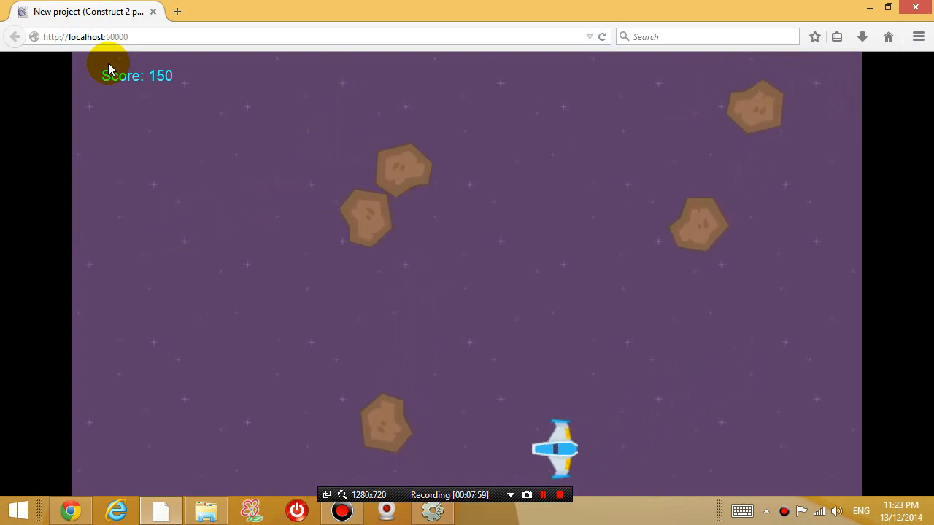
{"action": "key", "text": "Right"}
{"action": "key", "text": "Left"}
{"action": "key", "text": "space"}
{"action": "key", "text": "Right"}
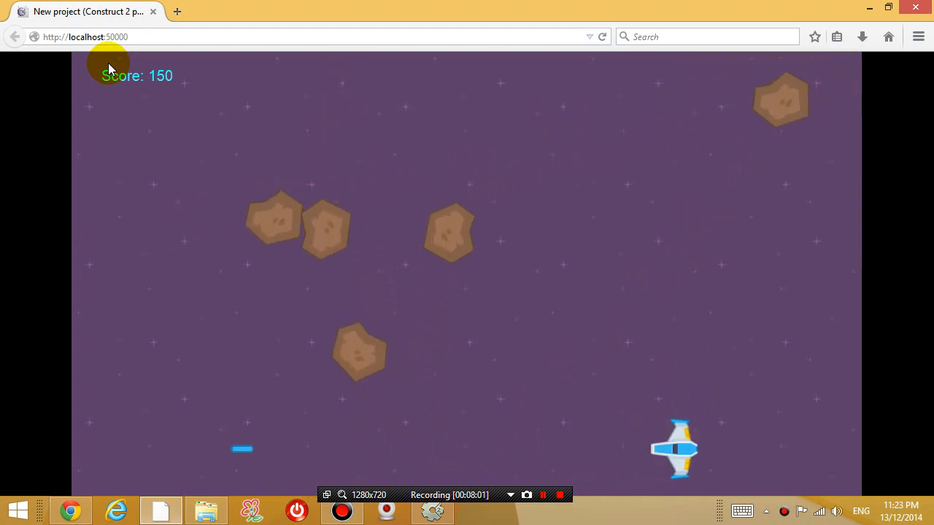
{"action": "key", "text": "space"}
{"action": "key", "text": "Left"}
{"action": "key", "text": "space"}
{"action": "key", "text": "Up"}
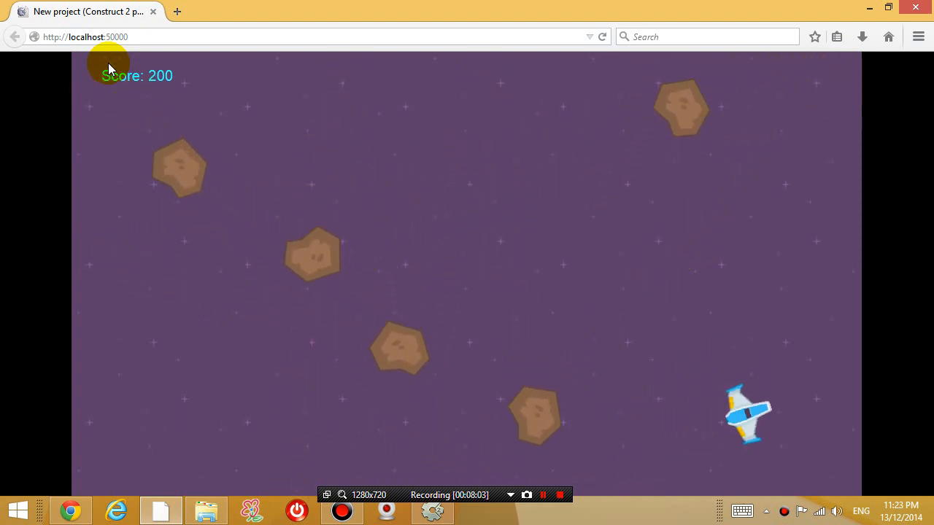
{"action": "key", "text": "space"}
{"action": "key", "text": "Left"}
{"action": "key", "text": "space"}
{"action": "key", "text": "Up"}
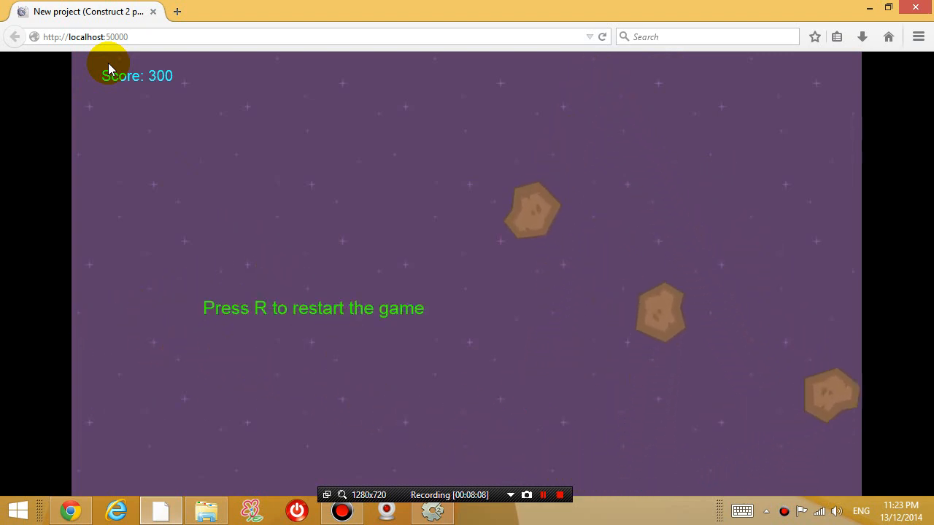
- Restart the game with R and fire a bullet in the fresh run
{"action": "key", "text": "r"}
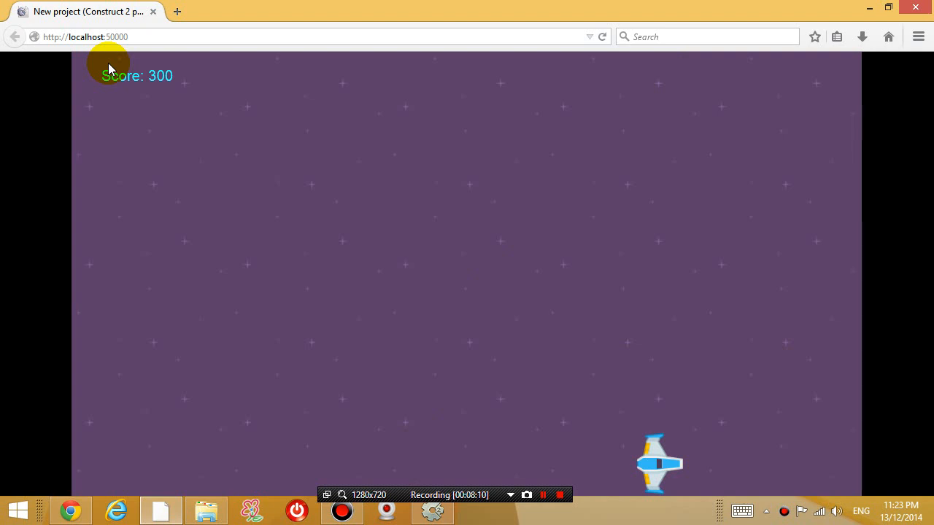
{"action": "key", "text": "Right"}
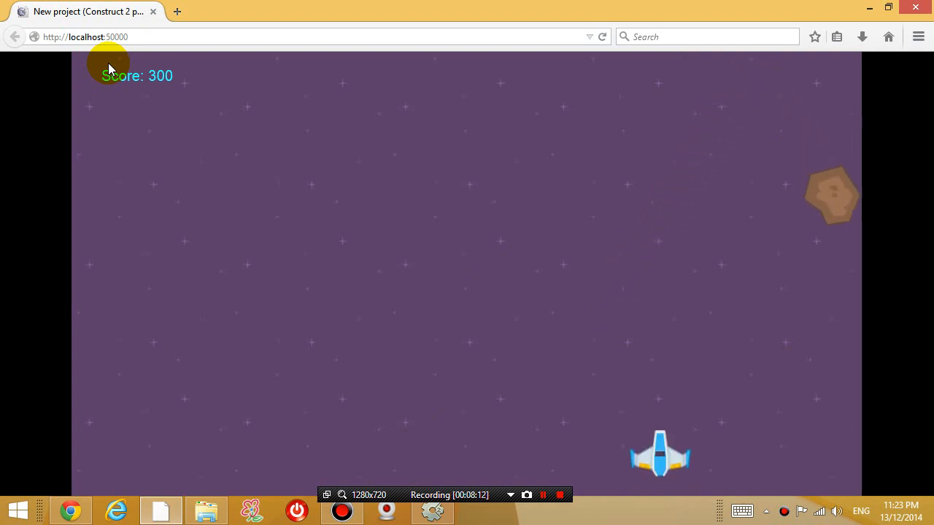
{"action": "key", "text": "space"}
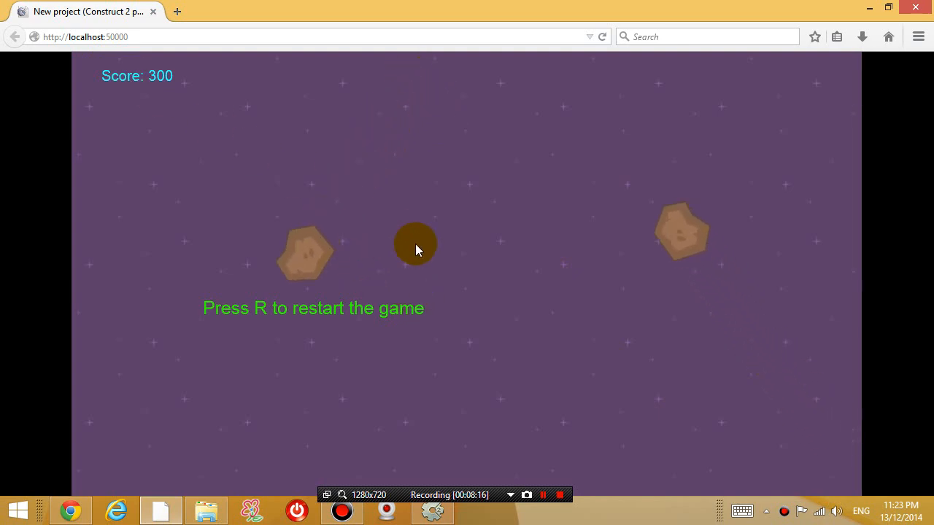
- Close the Firefox preview and cancel a newly started Add event dialog
{"action": "left_click", "coordinate": [916, 9]}
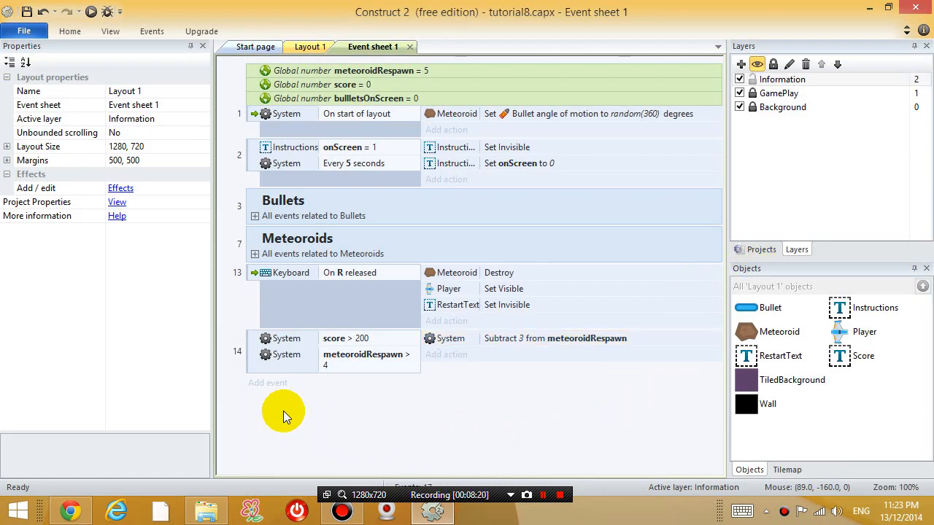
{"action": "left_click", "coordinate": [268, 383]}
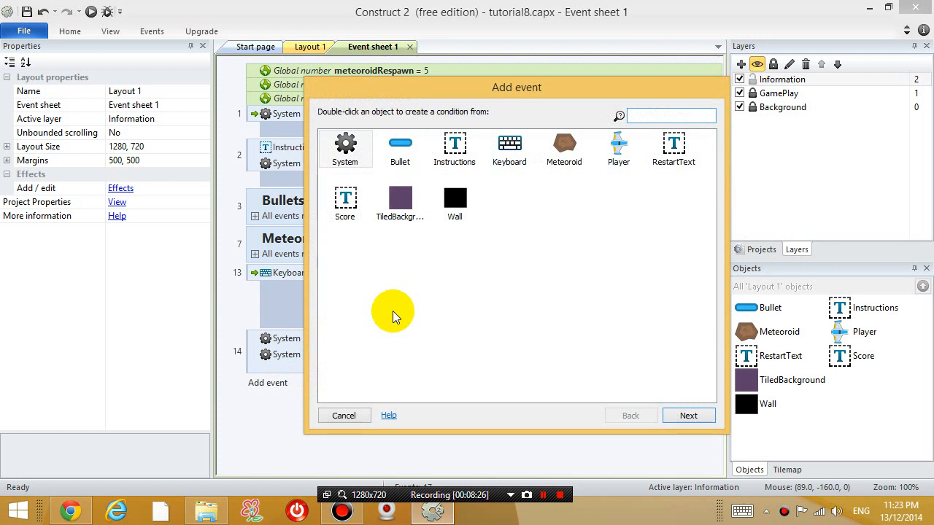
{"action": "left_click", "coordinate": [357, 416]}
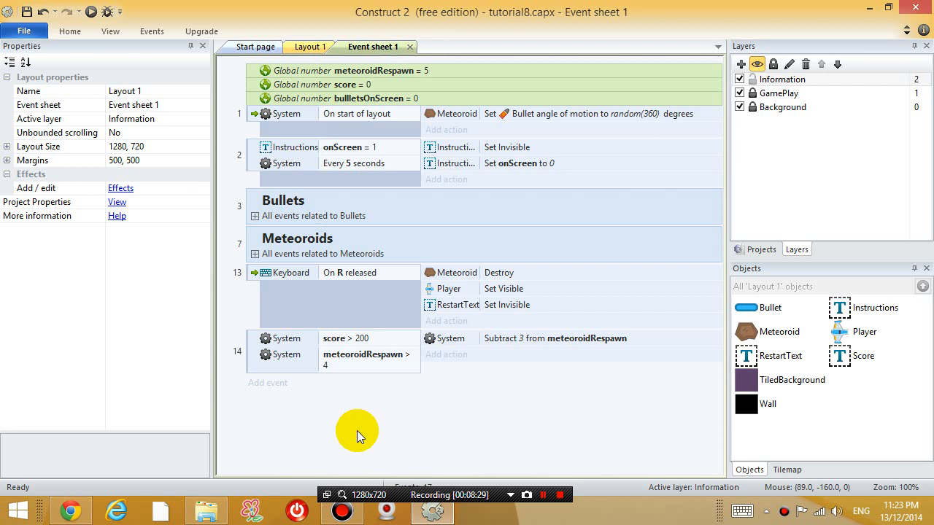
- Insert a new Text object on the Information layer, placed right of the Score label
{"action": "left_click", "coordinate": [306, 46]}
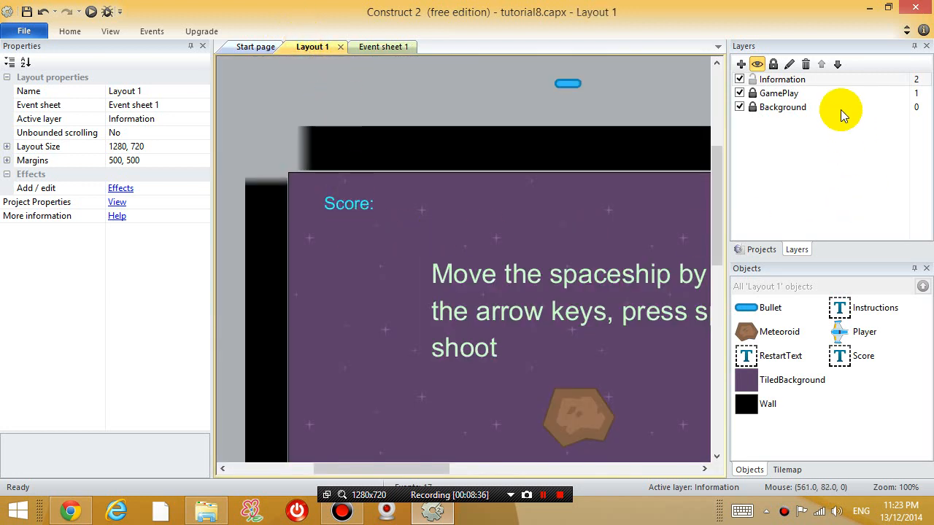
{"action": "left_click", "coordinate": [802, 79]}
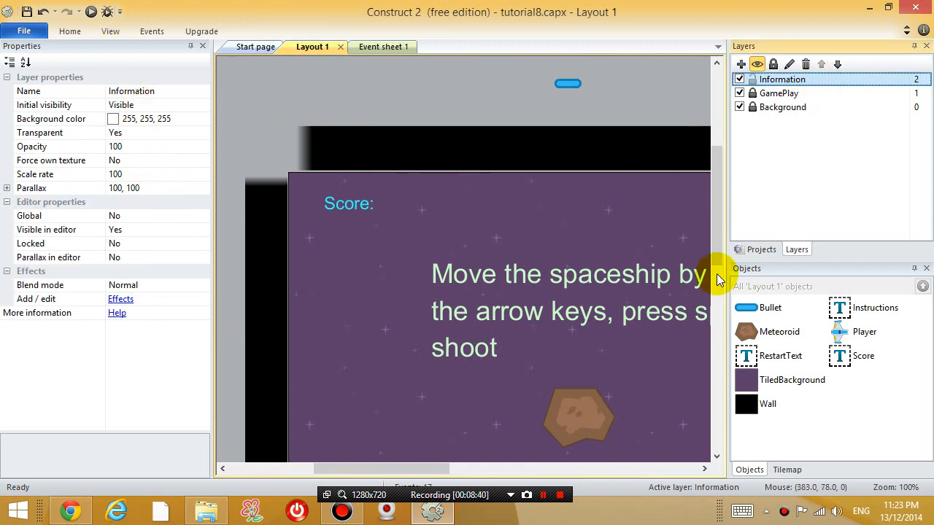
{"action": "left_click", "coordinate": [863, 356]}
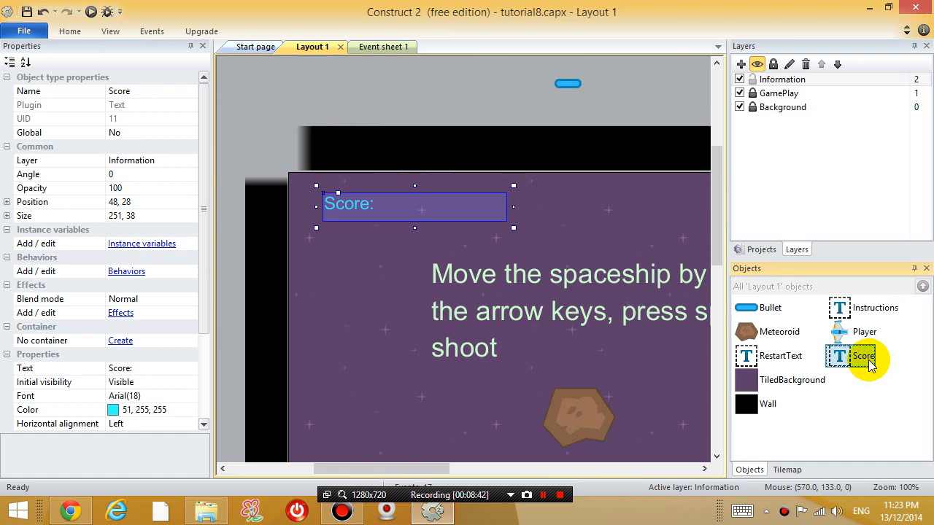
{"action": "double_click", "coordinate": [586, 192]}
{"action": "left_click", "coordinate": [618, 288]}
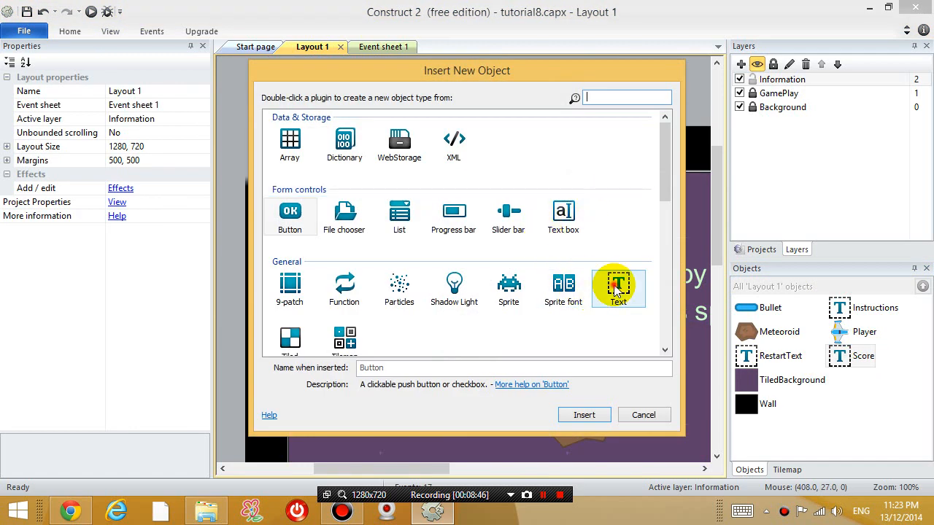
{"action": "double_click", "coordinate": [618, 289]}
{"action": "left_click", "coordinate": [569, 199]}
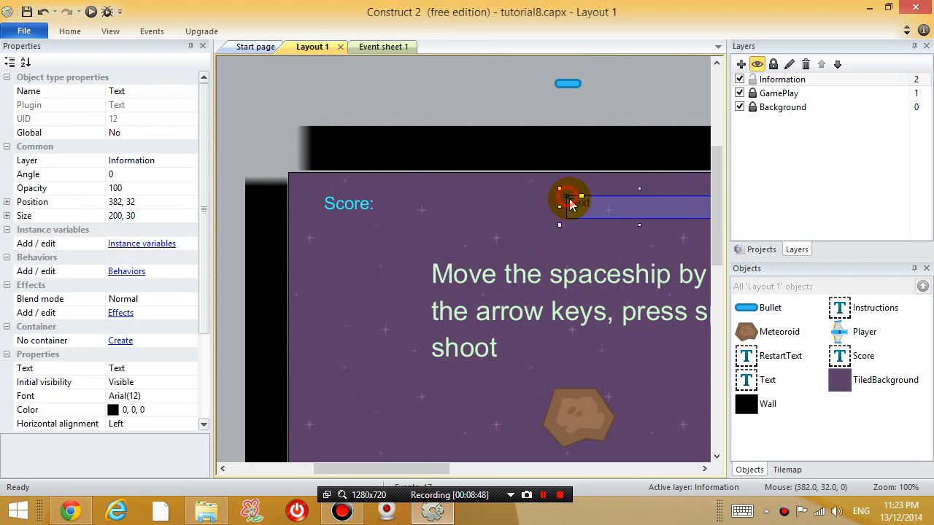
- Name the object HighScore, set its text to 'High Score:' and its font to Arial 18
{"action": "left_click", "coordinate": [138, 91]}
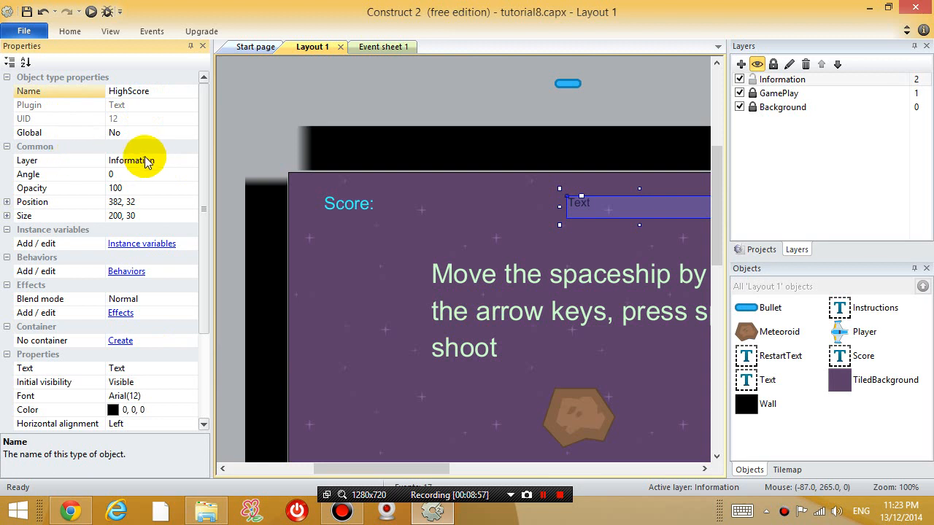
{"action": "scroll", "coordinate": [204, 212], "scroll_direction": "down", "scroll_amount": 3}
{"action": "scroll", "coordinate": [197, 236], "scroll_direction": "down", "scroll_amount": 3}
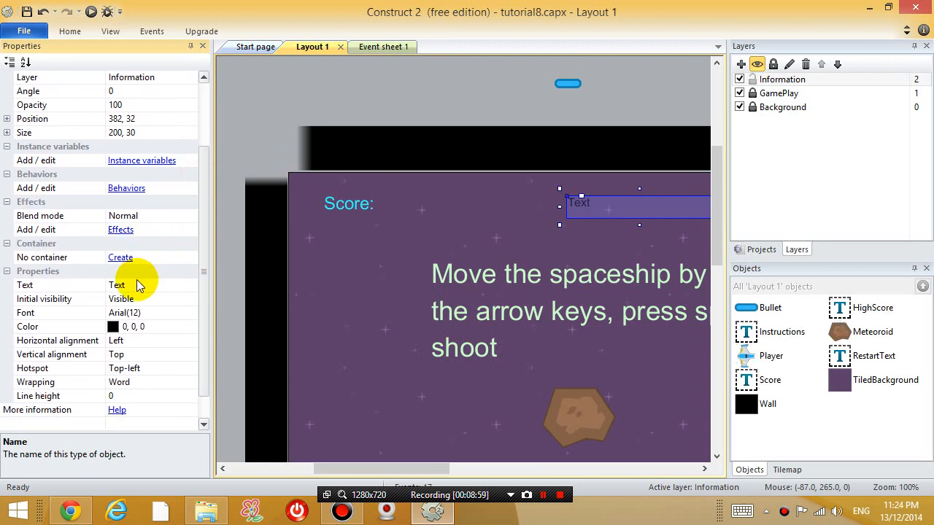
{"action": "left_click", "coordinate": [139, 285]}
{"action": "type", "text": "High Score:"}
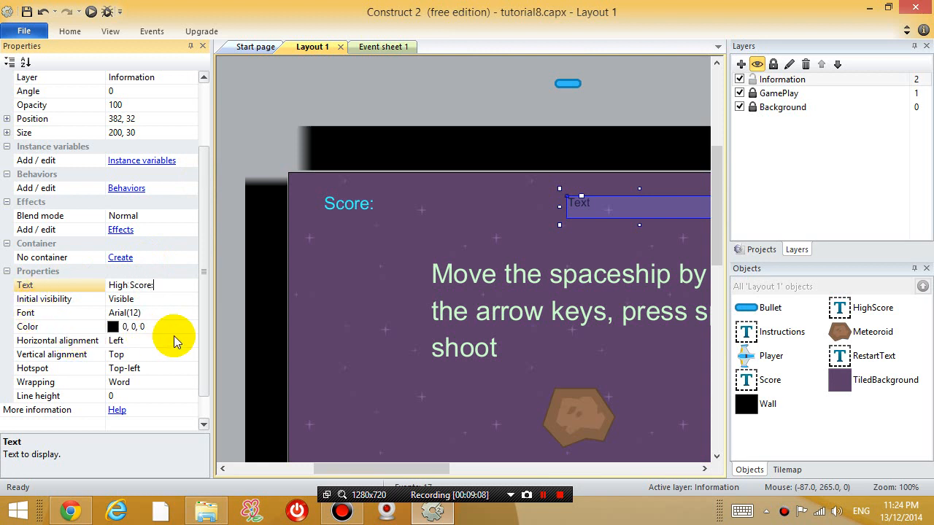
{"action": "left_click", "coordinate": [151, 313]}
{"action": "left_click", "coordinate": [191, 313]}
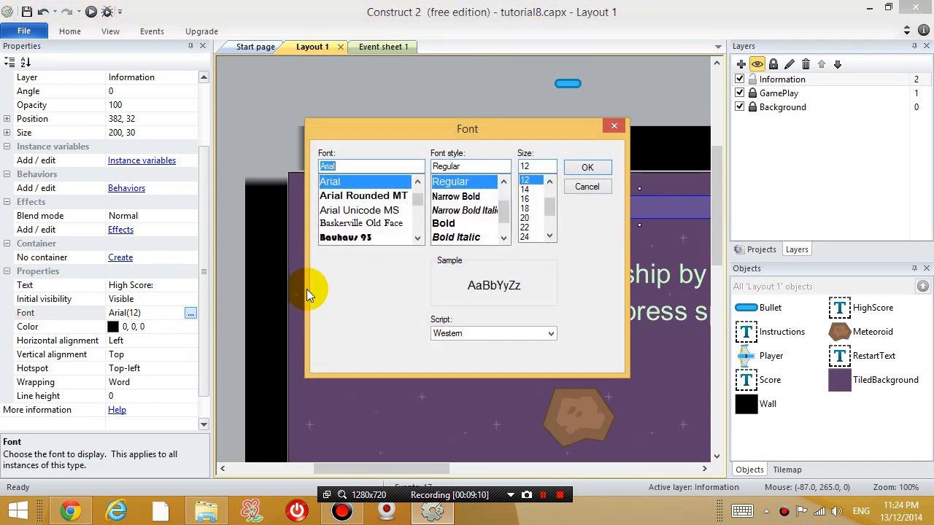
{"action": "left_click", "coordinate": [524, 208]}
{"action": "left_click", "coordinate": [587, 167]}
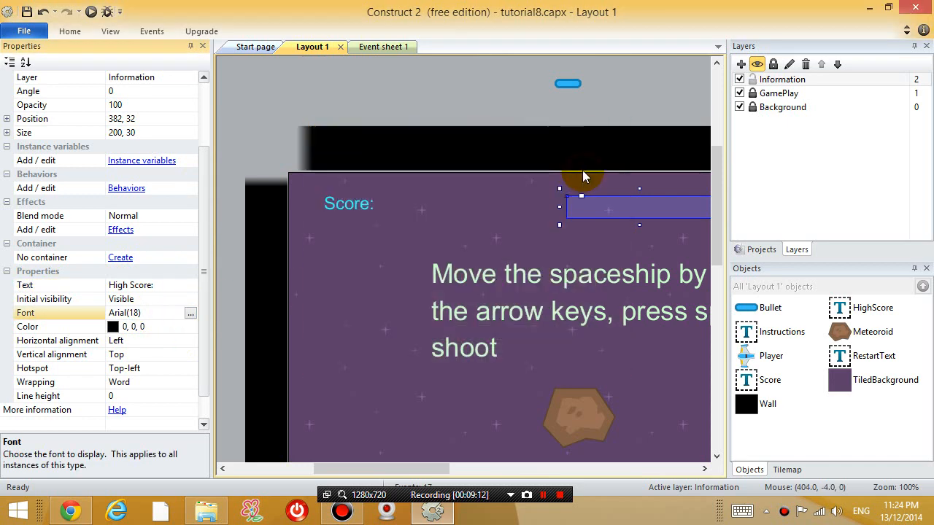
- Enlarge and nudge the HighScore box, then colour the text light orange
{"action": "left_click_drag", "start_coordinate": [558, 228], "coordinate": [544, 252]}
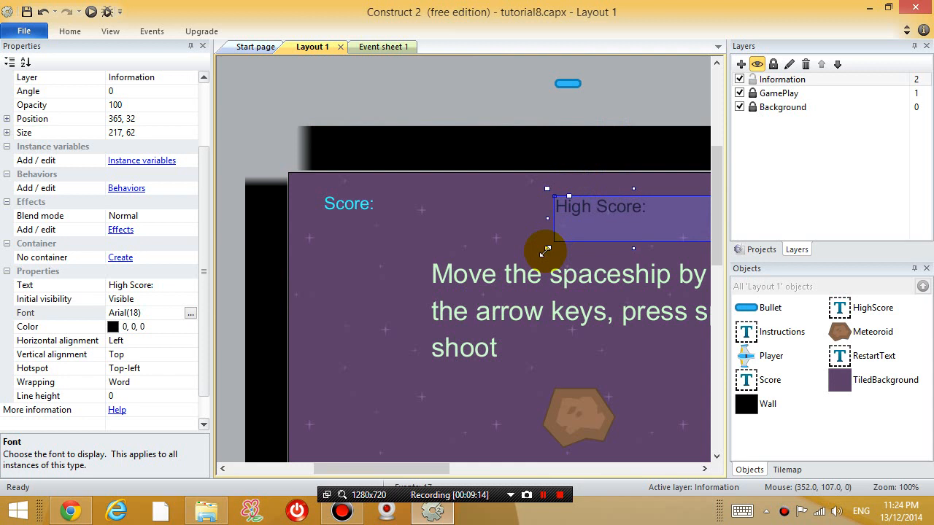
{"action": "left_click_drag", "start_coordinate": [593, 206], "coordinate": [590, 204]}
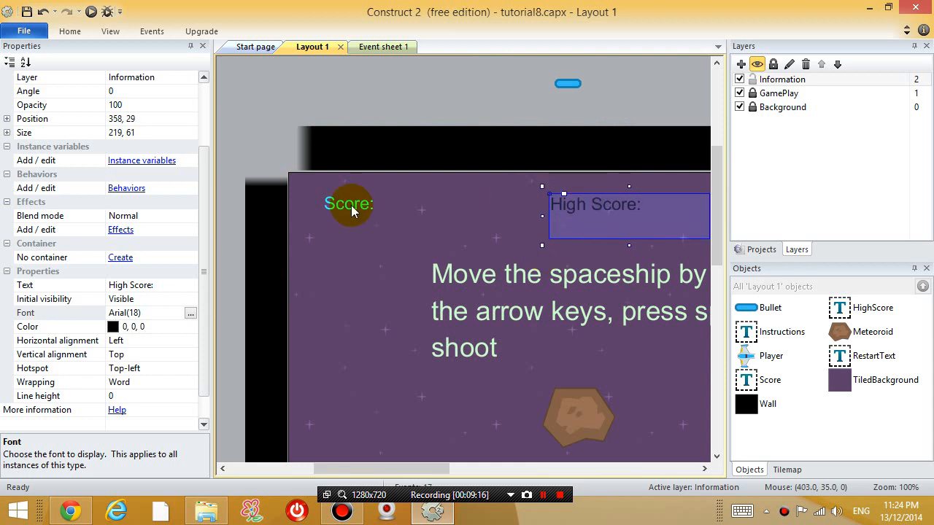
{"action": "left_click", "coordinate": [151, 327]}
{"action": "left_click", "coordinate": [190, 326]}
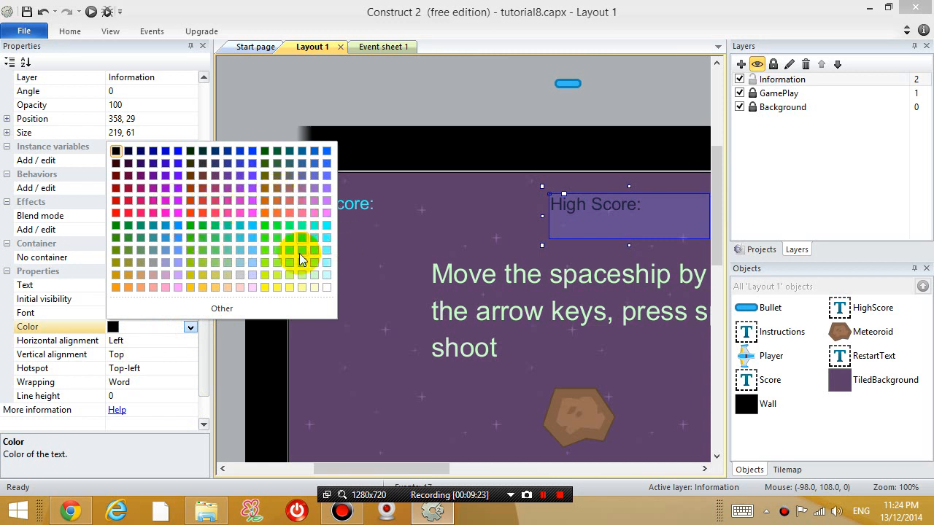
{"action": "left_click", "coordinate": [219, 289]}
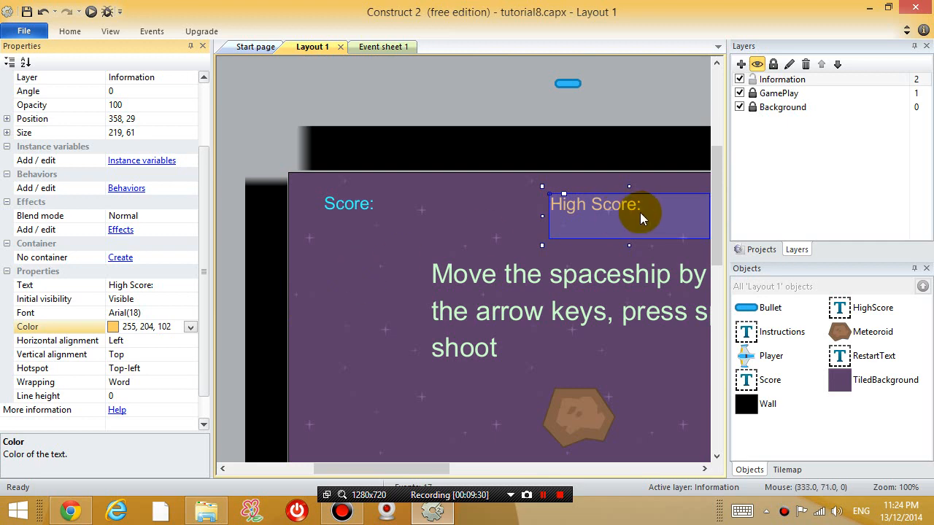
- Add a global number variable highScore with initial value 0 on the event sheet
{"action": "left_click", "coordinate": [379, 47]}
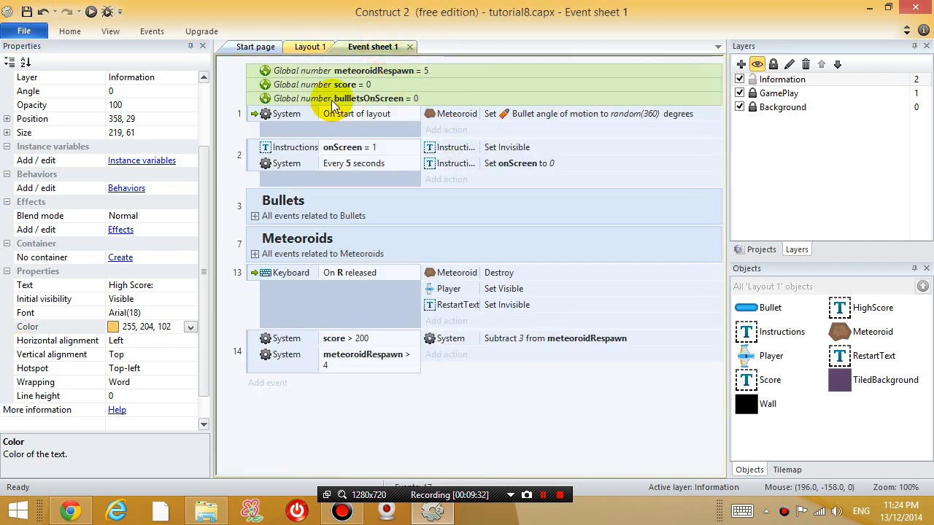
{"action": "right_click", "coordinate": [268, 99]}
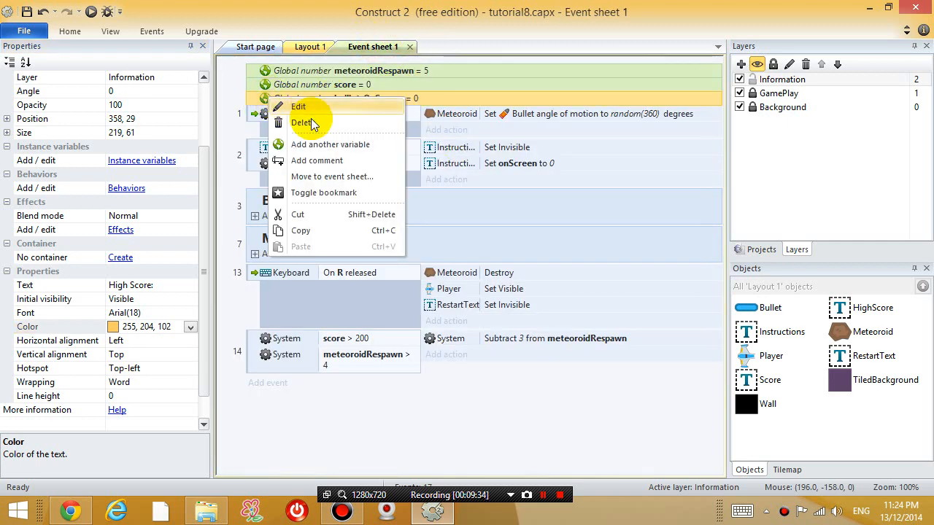
{"action": "left_click", "coordinate": [324, 143]}
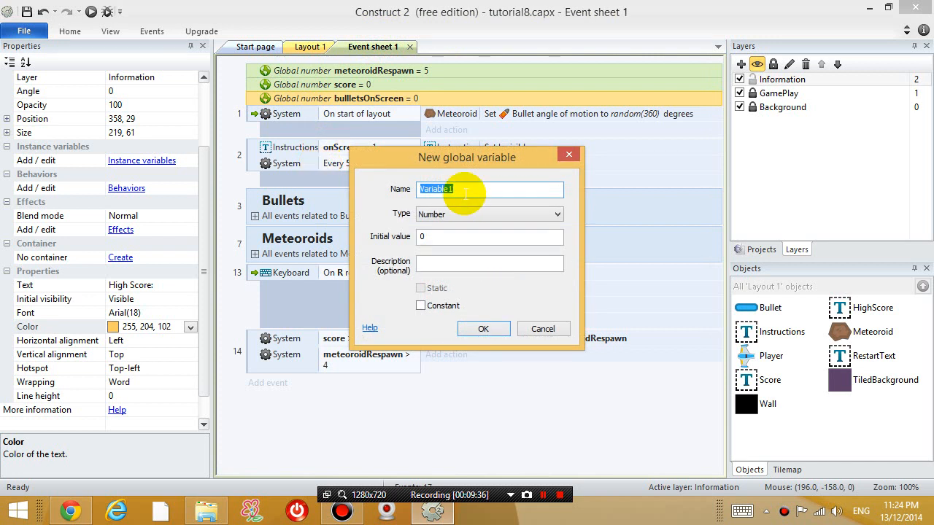
{"action": "type", "text": "highScore"}
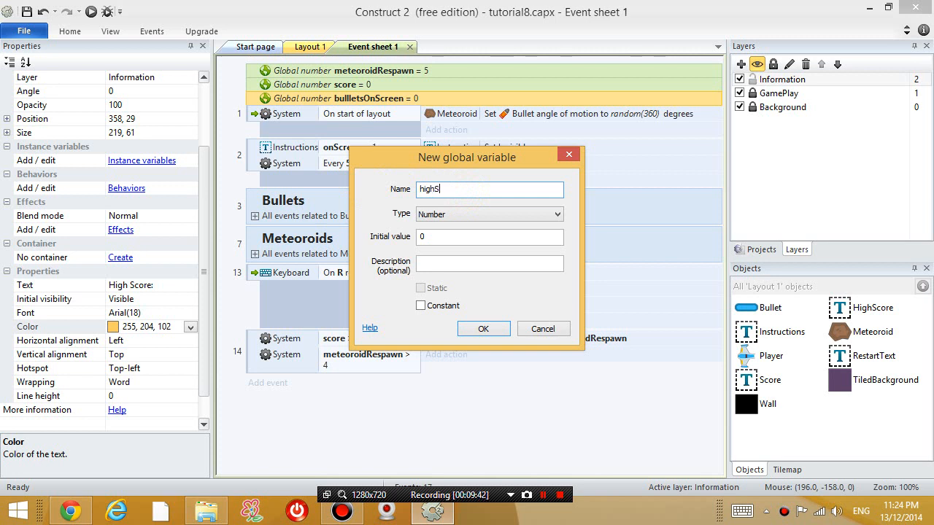
{"action": "left_click", "coordinate": [483, 329]}
- Start event 15 as a System Compare variable condition on score, first greater-or-equal
{"action": "left_click", "coordinate": [268, 396]}
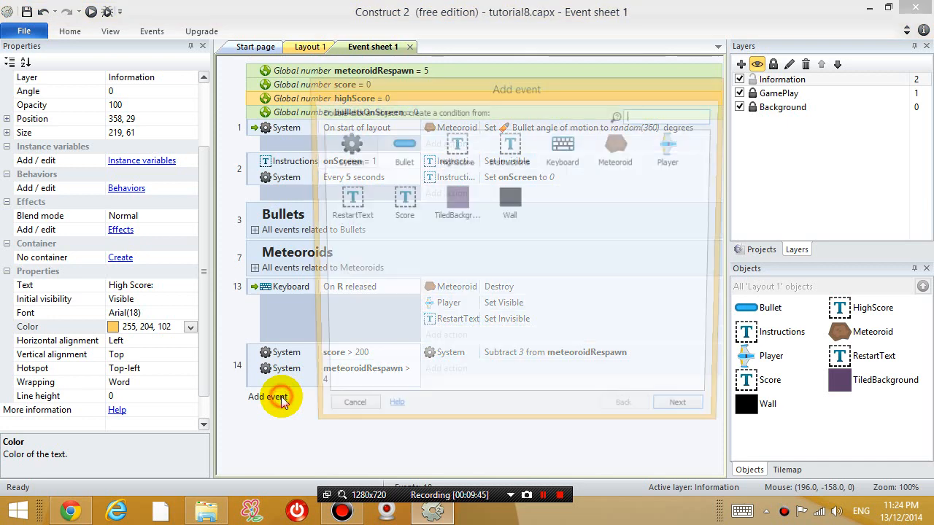
{"action": "double_click", "coordinate": [350, 150]}
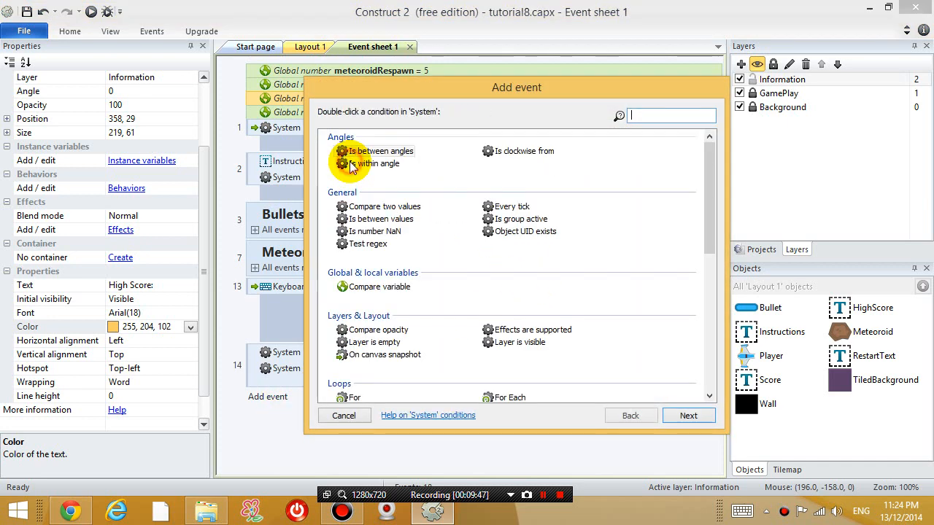
{"action": "double_click", "coordinate": [379, 286]}
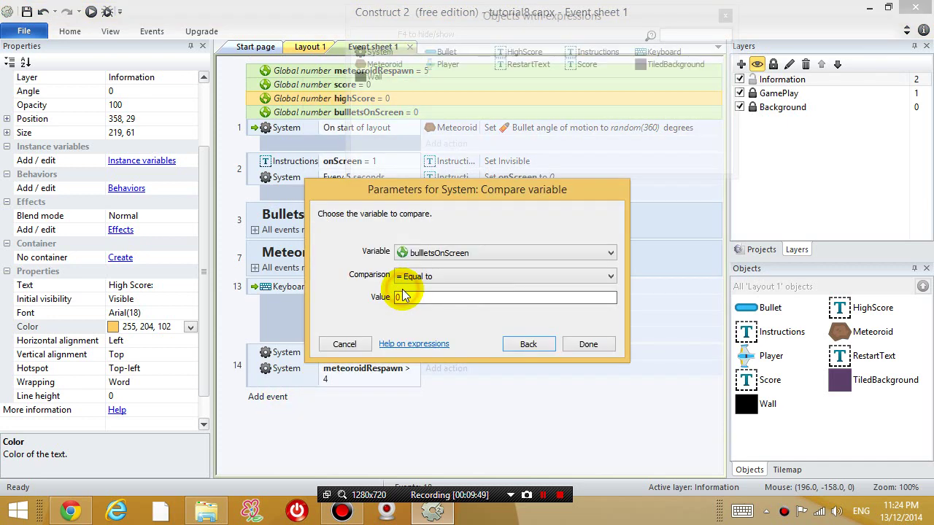
{"action": "left_click", "coordinate": [445, 253]}
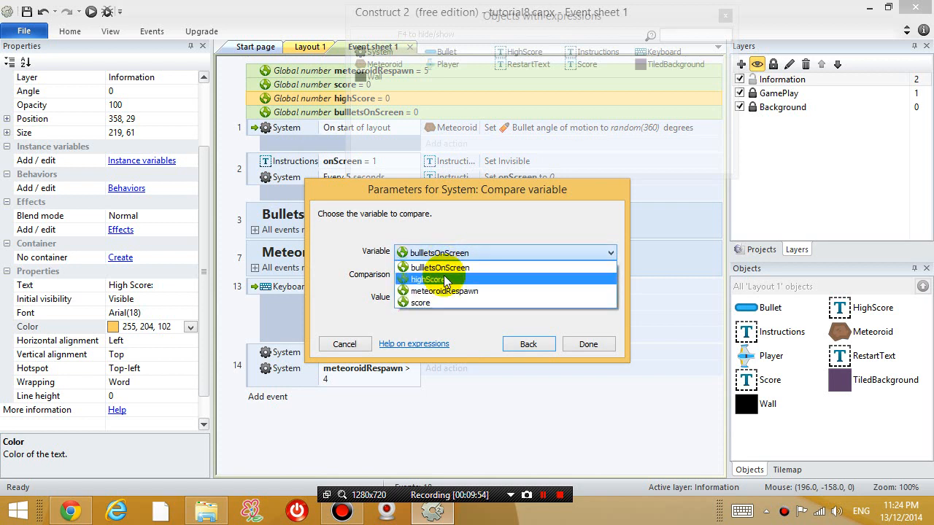
{"action": "left_click", "coordinate": [430, 303]}
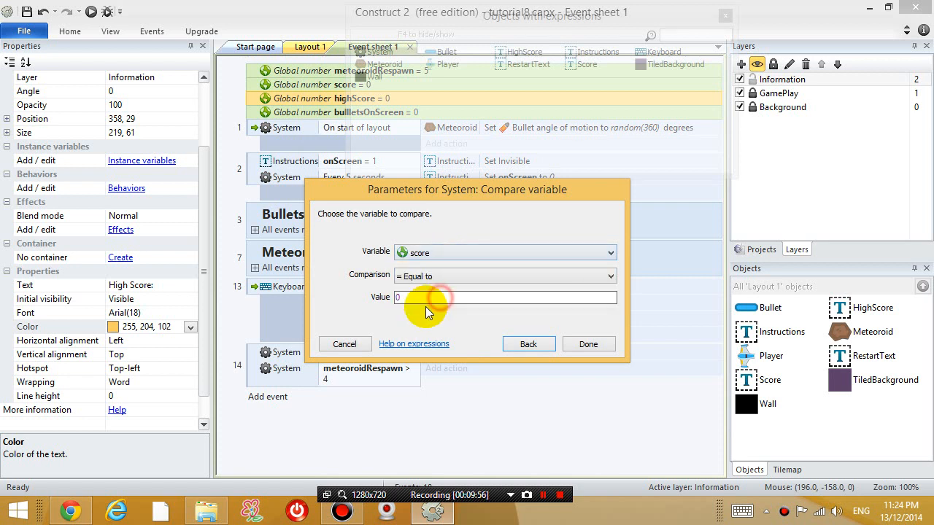
{"action": "left_click", "coordinate": [419, 277]}
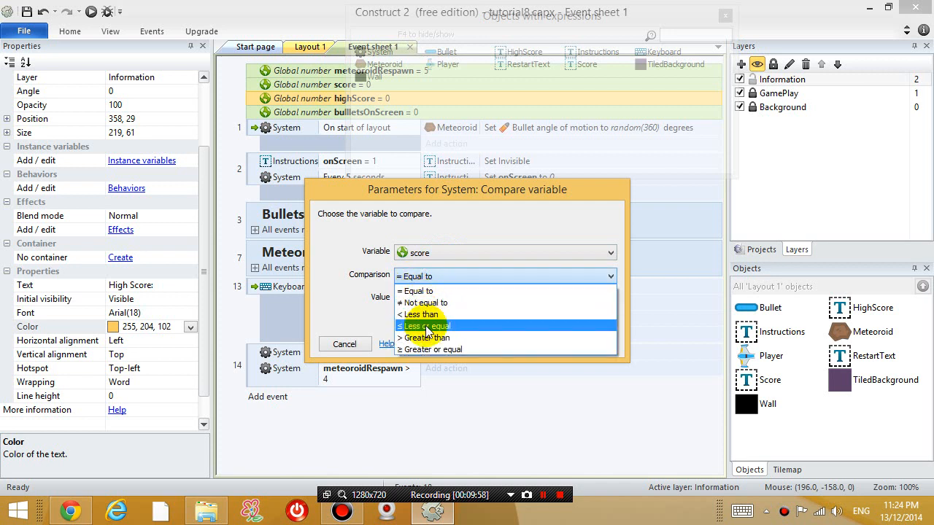
{"action": "left_click", "coordinate": [438, 275]}
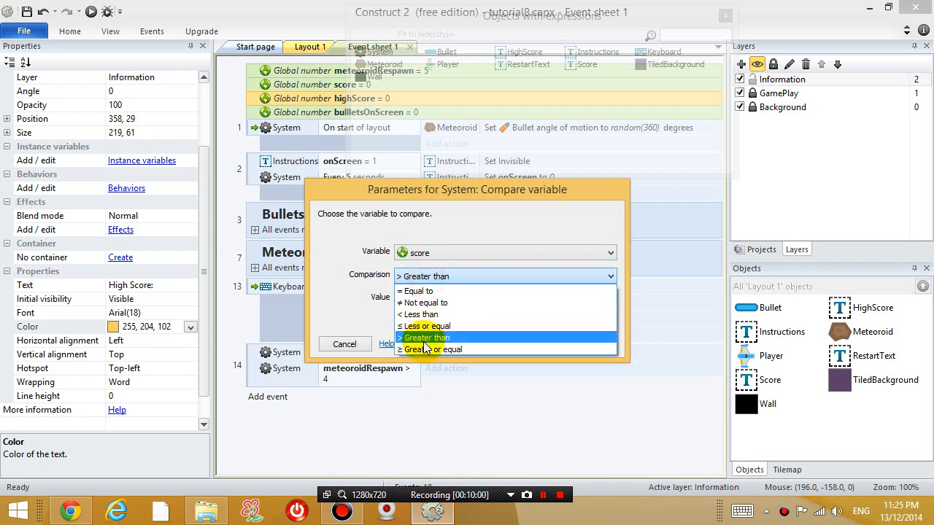
{"action": "left_click", "coordinate": [420, 332]}
- Change the comparison to Greater than with value highScore and finish the condition
{"action": "left_click_drag", "start_coordinate": [414, 299], "coordinate": [334, 294]}
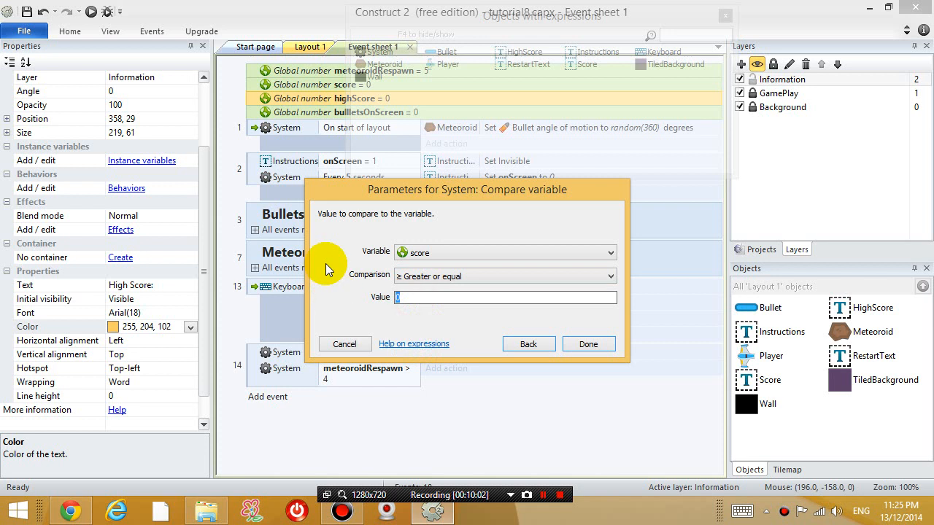
{"action": "left_click", "coordinate": [524, 284]}
{"action": "left_click", "coordinate": [479, 332]}
{"action": "left_click", "coordinate": [427, 297]}
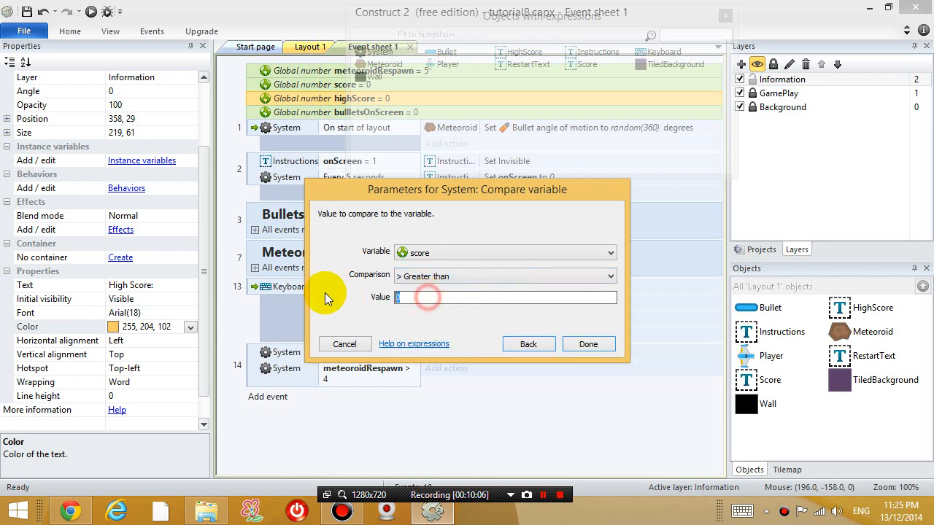
{"action": "type", "text": "high"}
{"action": "key", "text": "Return"}
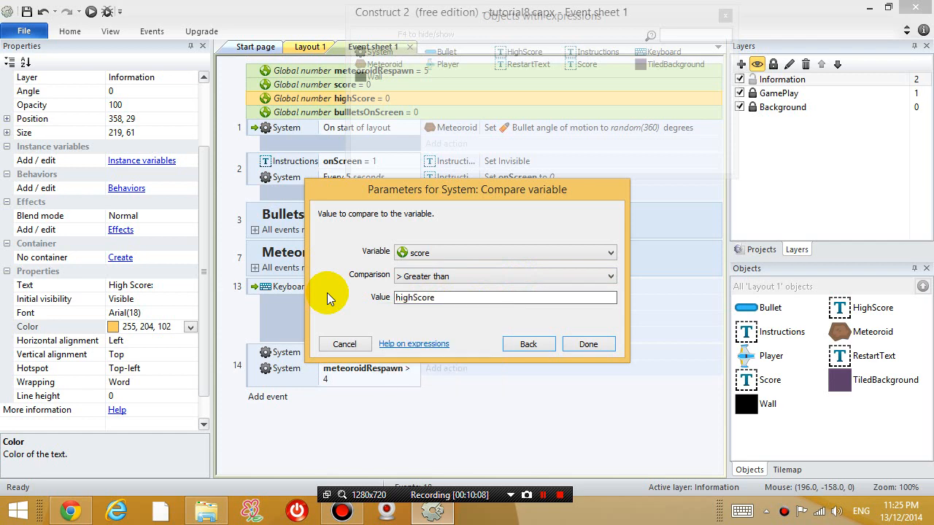
{"action": "left_click", "coordinate": [607, 344]}
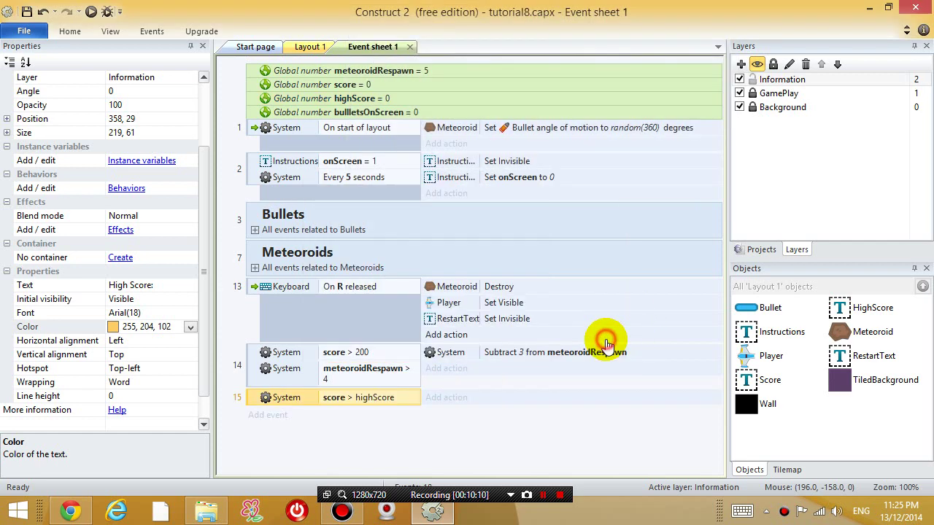
- Try the HighScore text object for event 15's action, then back out of it
{"action": "left_click", "coordinate": [446, 397]}
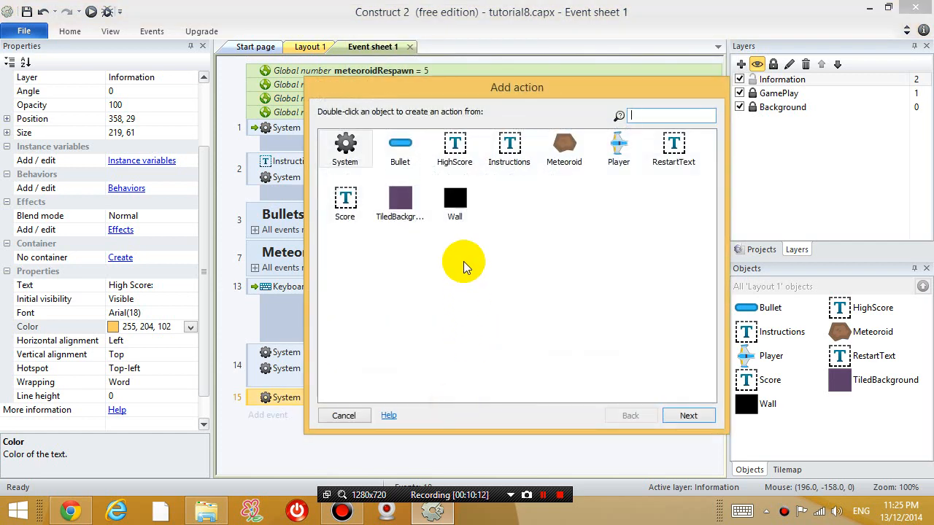
{"action": "double_click", "coordinate": [456, 153]}
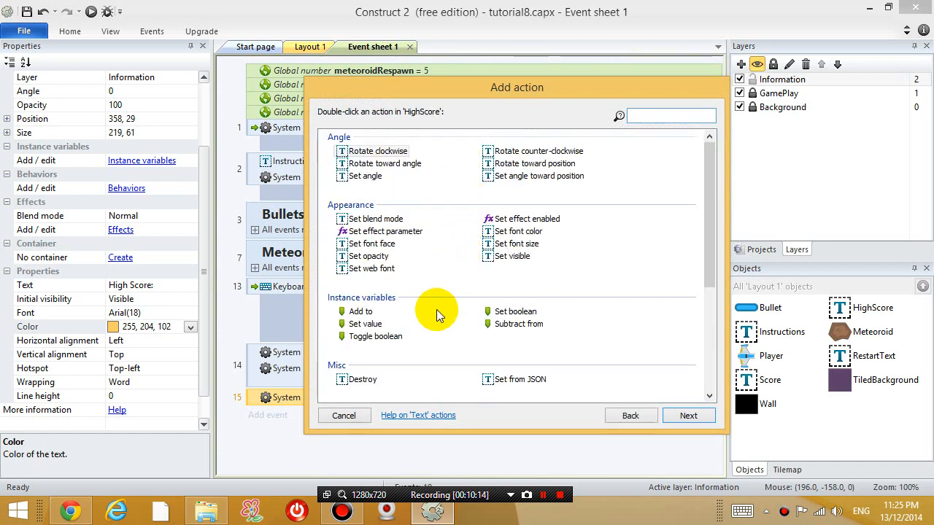
{"action": "double_click", "coordinate": [364, 323]}
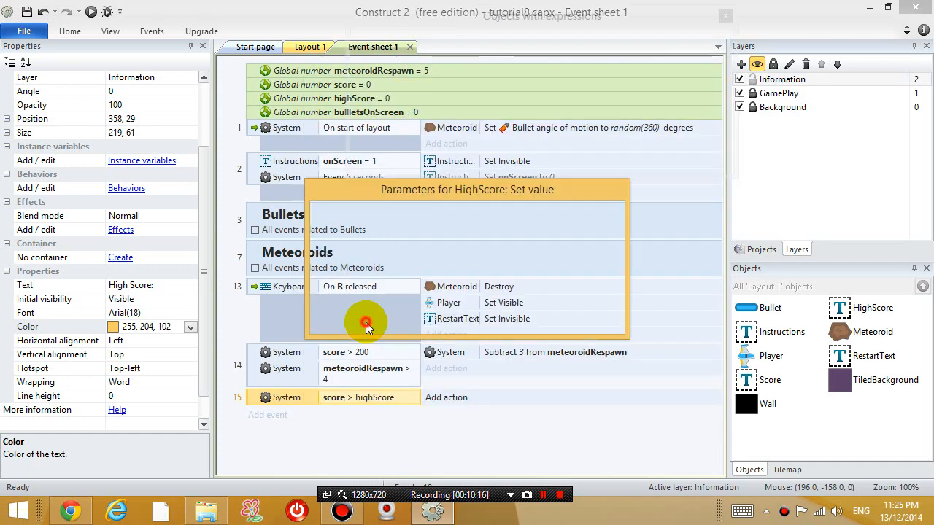
{"action": "left_click", "coordinate": [464, 255]}
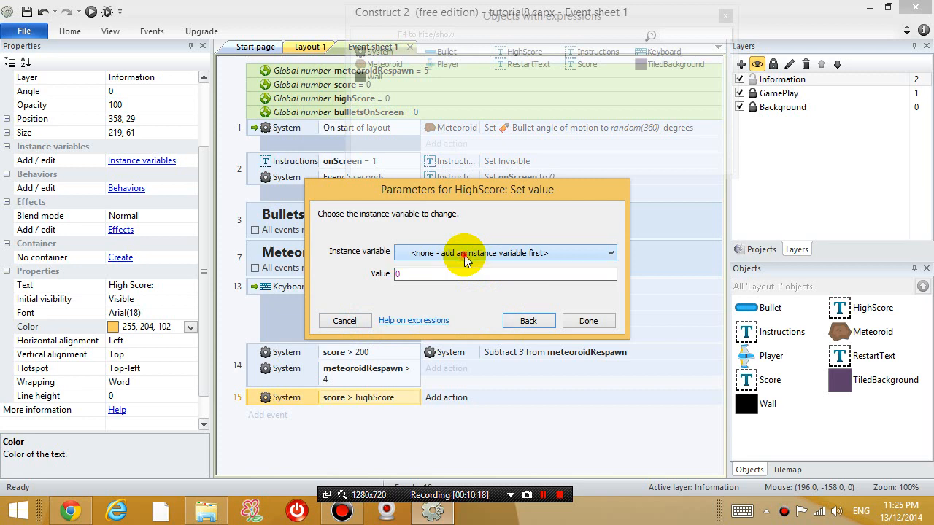
{"action": "left_click", "coordinate": [362, 323]}
{"action": "left_click", "coordinate": [446, 398]}
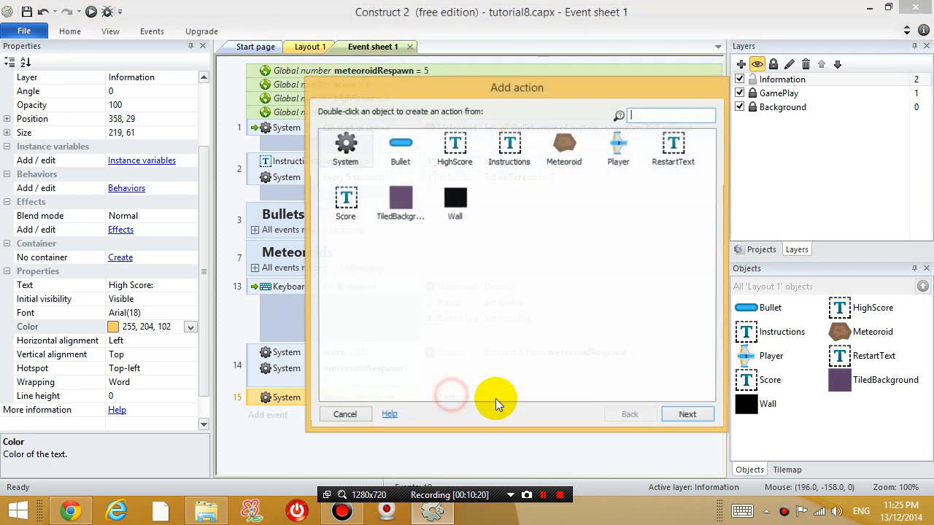
- Add the System action Set highScore to score on event 15
{"action": "double_click", "coordinate": [344, 157]}
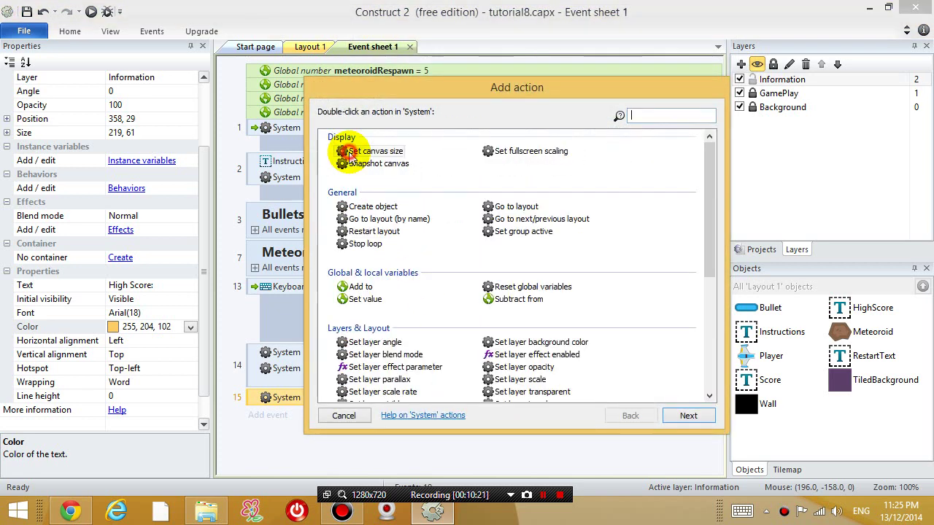
{"action": "double_click", "coordinate": [365, 299]}
{"action": "left_click", "coordinate": [446, 253]}
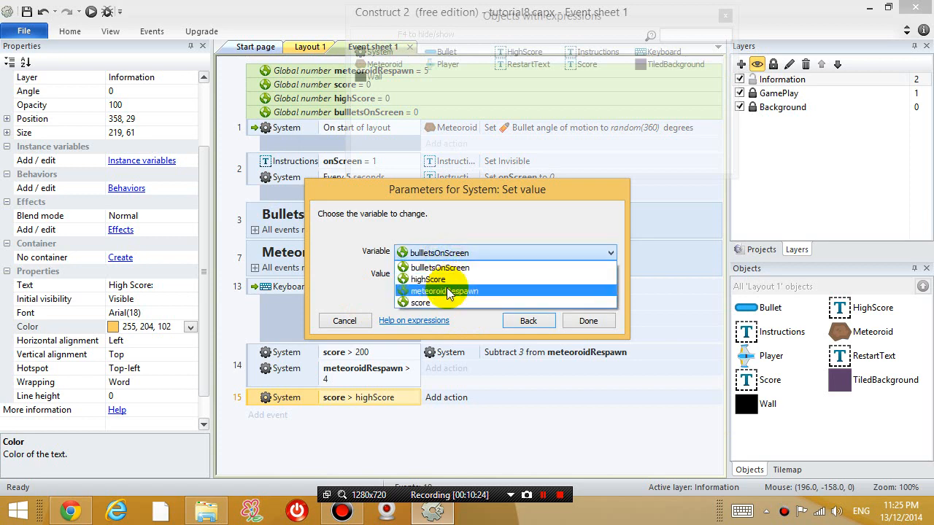
{"action": "left_click", "coordinate": [437, 274]}
{"action": "key", "text": "BackSpace"}
{"action": "type", "text": "score"}
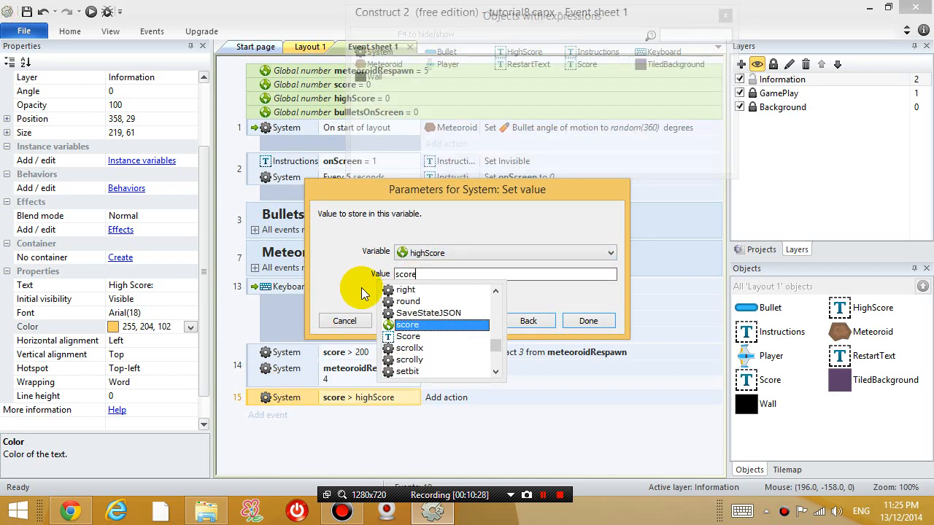
{"action": "left_click", "coordinate": [450, 326]}
{"action": "left_click", "coordinate": [588, 321]}
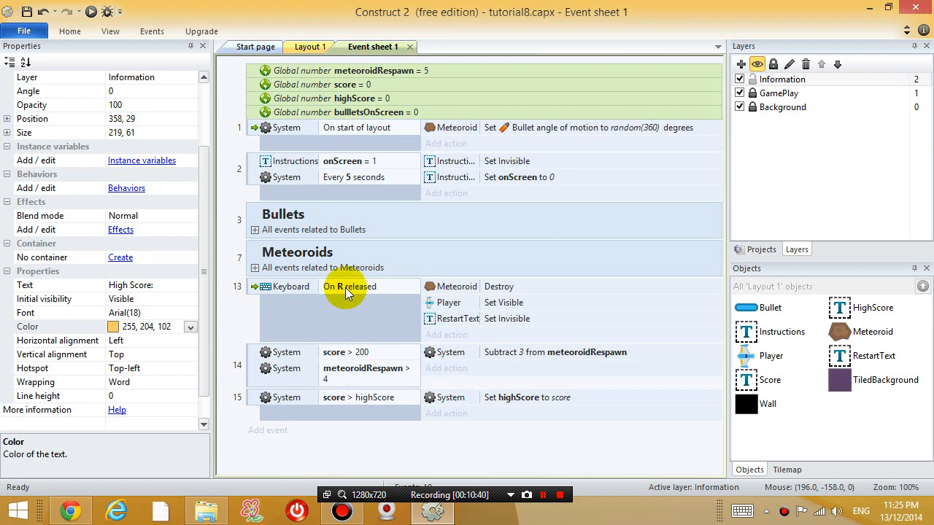
- Start an action on the Score text object in the restart event, then cancel it
{"action": "left_click", "coordinate": [446, 334]}
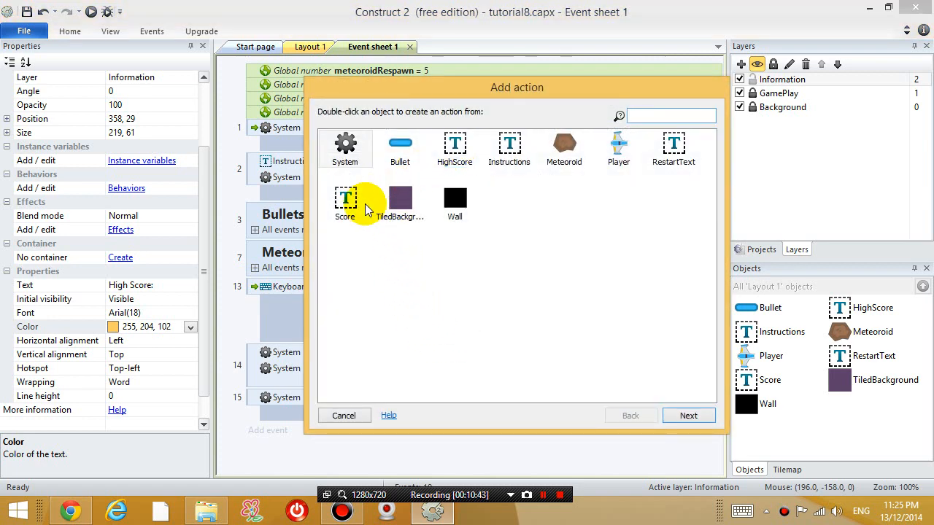
{"action": "double_click", "coordinate": [345, 202]}
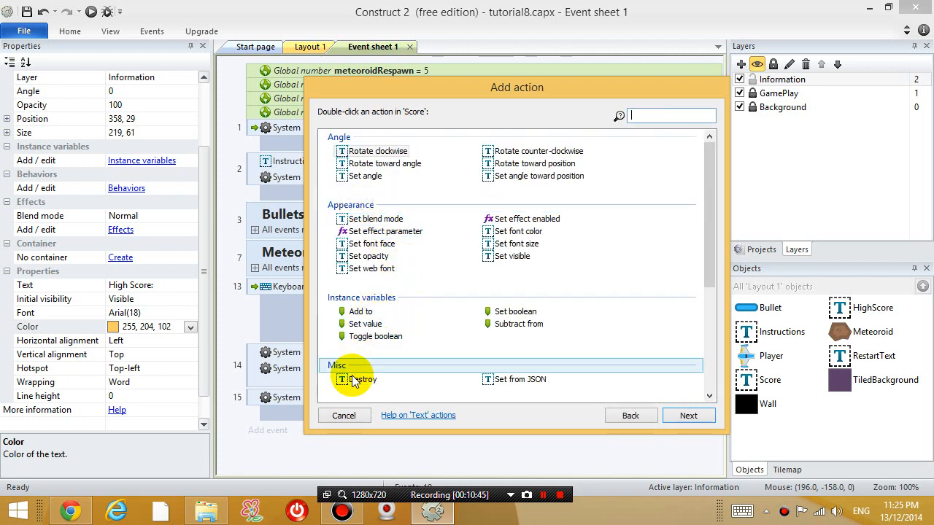
{"action": "left_click_drag", "start_coordinate": [711, 242], "coordinate": [711, 299]}
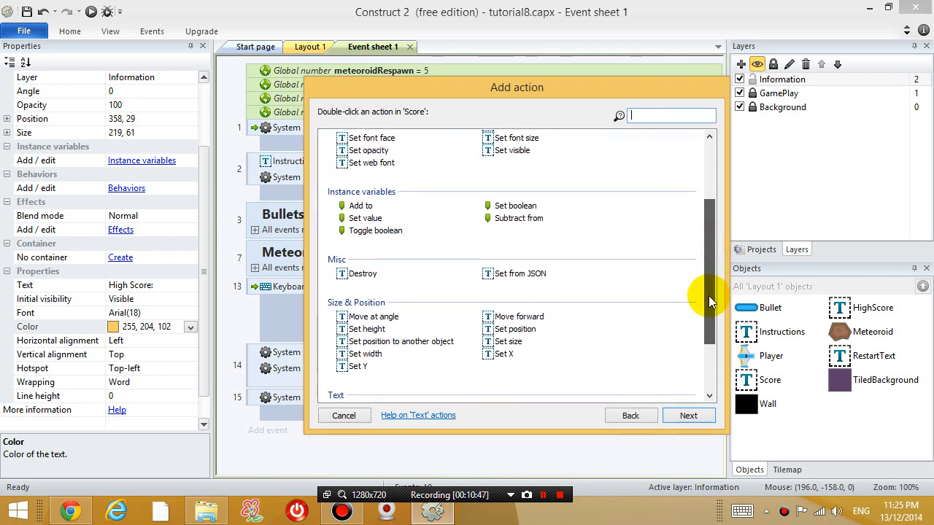
{"action": "left_click", "coordinate": [490, 354]}
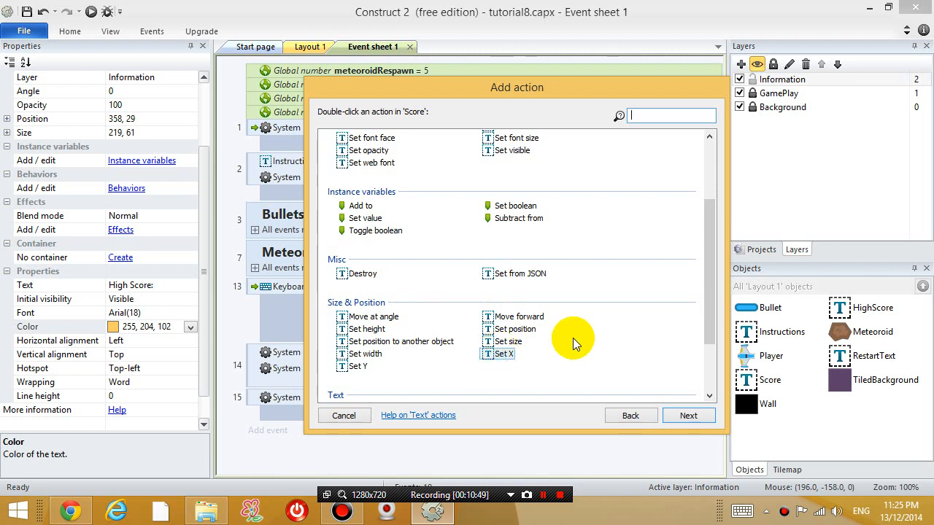
{"action": "left_click_drag", "start_coordinate": [711, 261], "coordinate": [712, 304]}
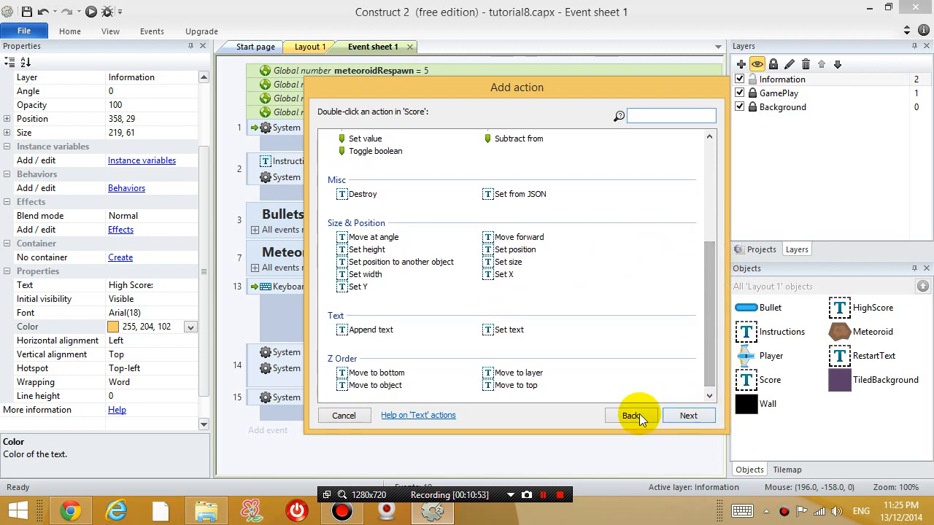
{"action": "left_click", "coordinate": [344, 416]}
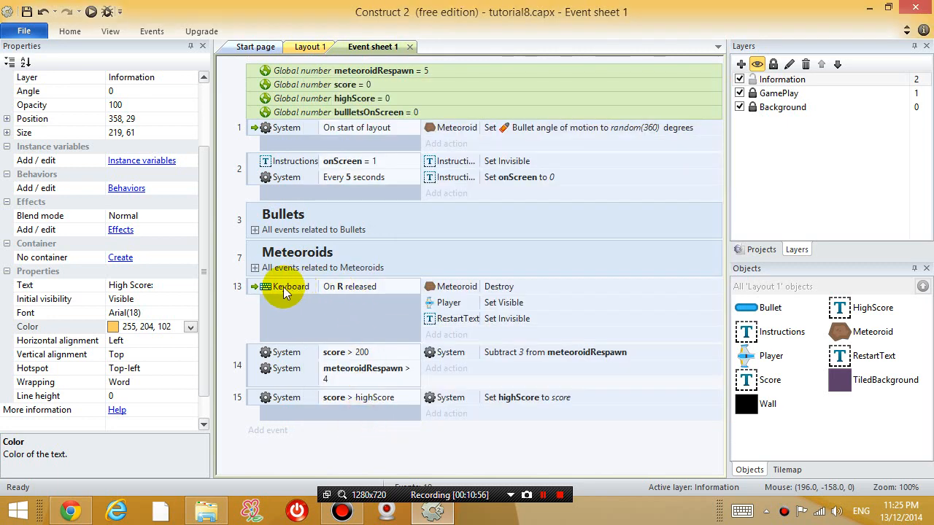
- Add a System Set value action to the restart event that sets score to 0
{"action": "left_click", "coordinate": [446, 334]}
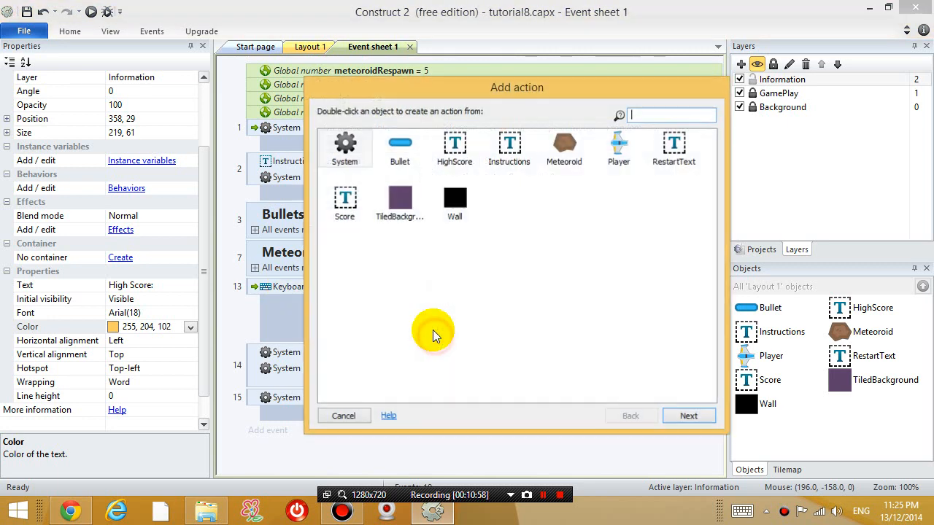
{"action": "double_click", "coordinate": [344, 148]}
{"action": "left_click", "coordinate": [364, 299]}
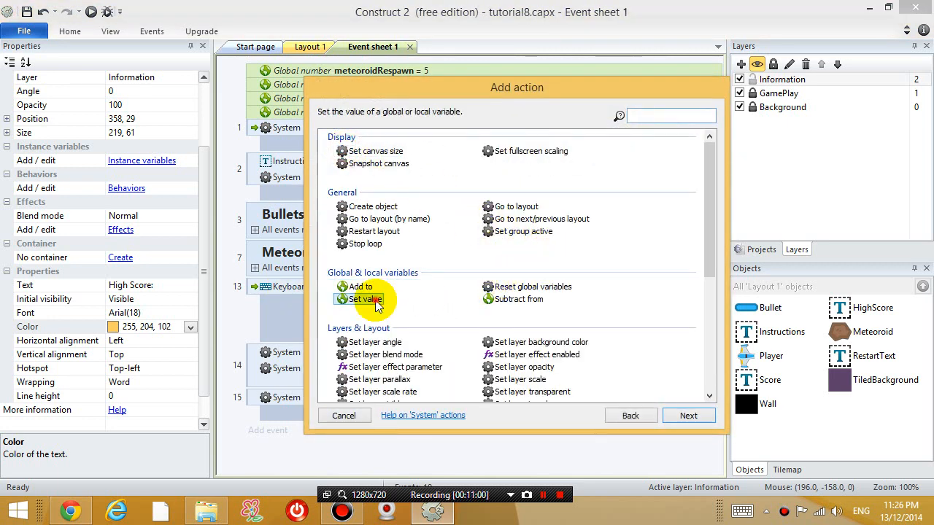
{"action": "double_click", "coordinate": [377, 302]}
{"action": "left_click", "coordinate": [449, 253]}
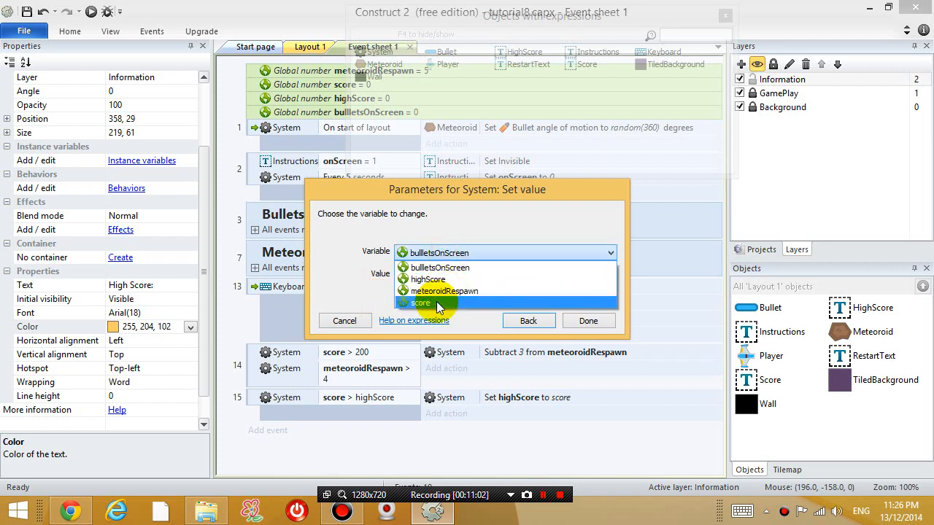
{"action": "left_click", "coordinate": [436, 302]}
{"action": "left_click", "coordinate": [587, 321]}
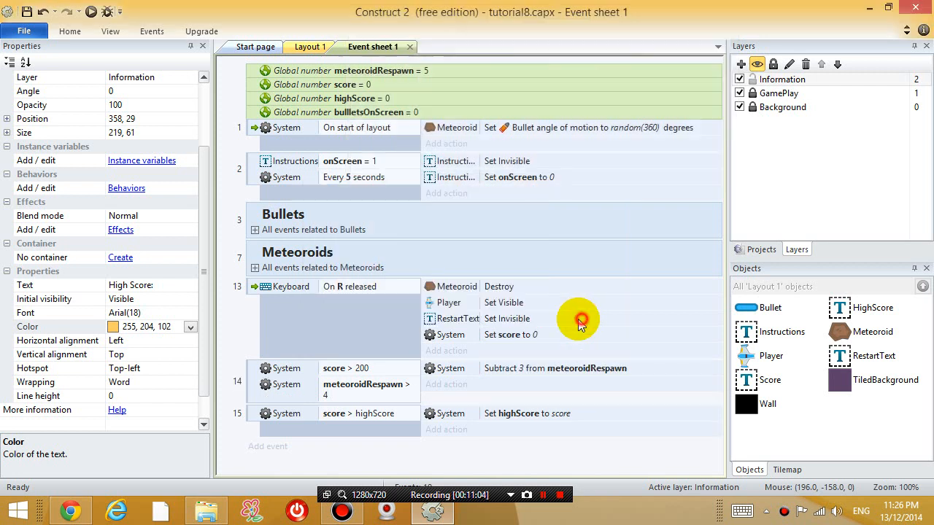
{"action": "left_click", "coordinate": [91, 12]}
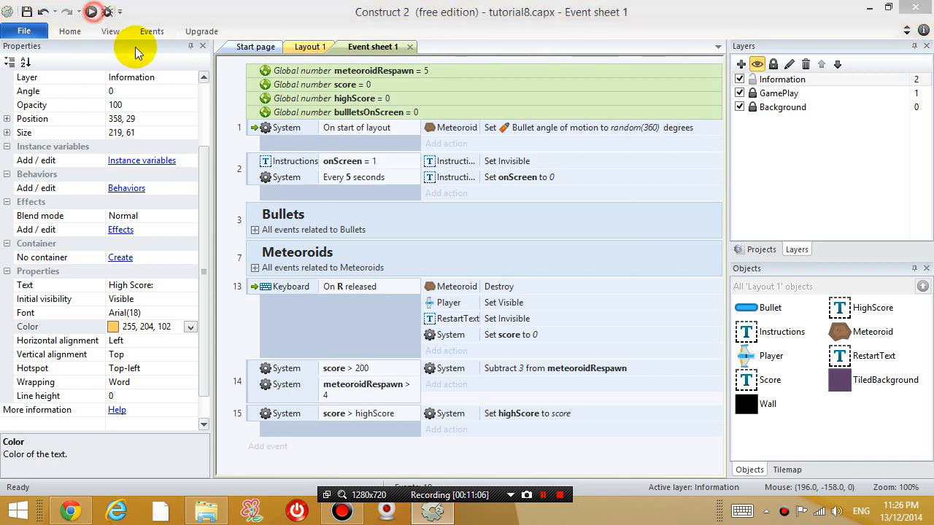
{"action": "key", "text": "Right"}
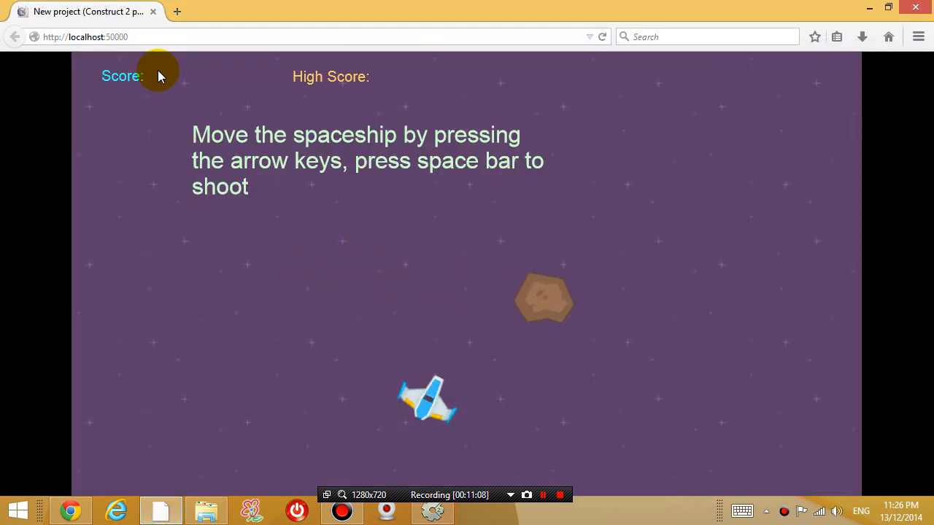
{"action": "key", "text": "Up"}
{"action": "key", "text": "space"}
{"action": "key", "text": "space"}
{"action": "key", "text": "space"}
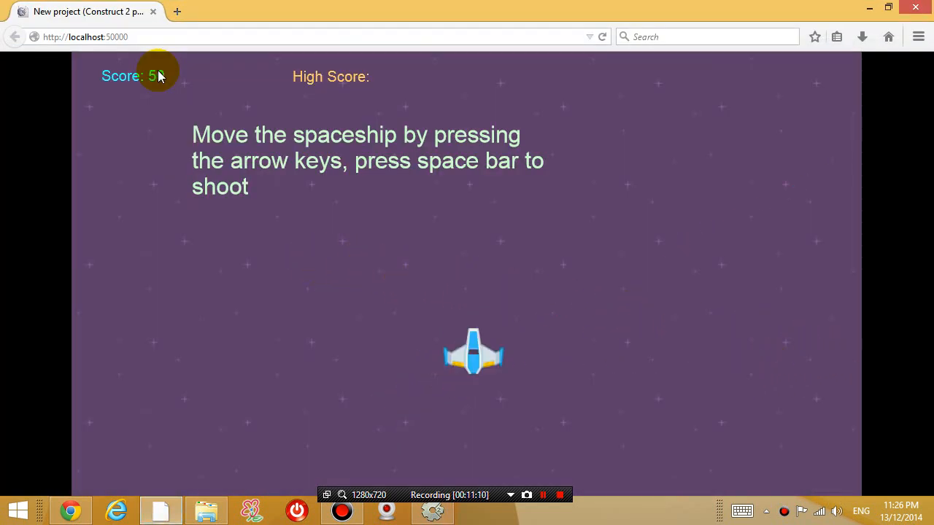
{"action": "key", "text": "Up"}
{"action": "key", "text": "Left"}
{"action": "key", "text": "Down"}
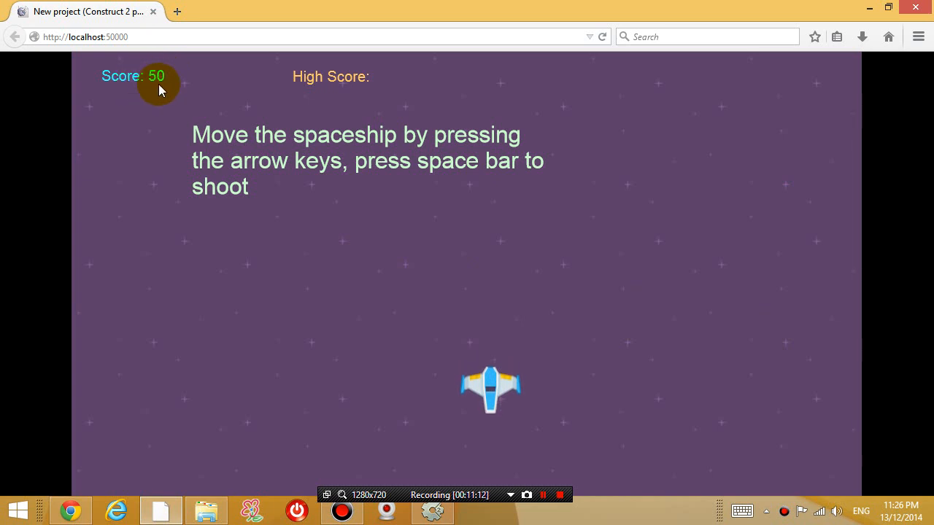
{"action": "key", "text": "Left"}
{"action": "key", "text": "Up"}
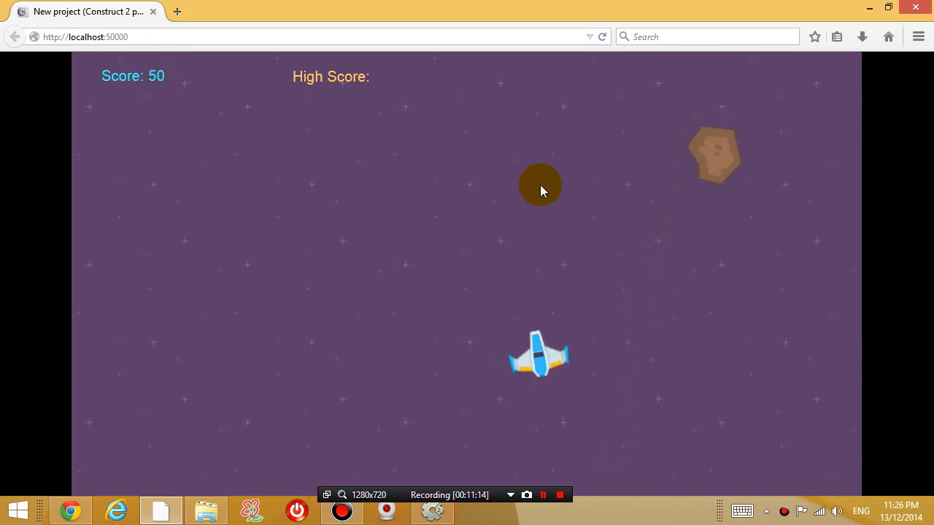
{"action": "key", "text": "Right"}
{"action": "key", "text": "space"}
{"action": "key", "text": "Down"}
{"action": "key", "text": "Up"}
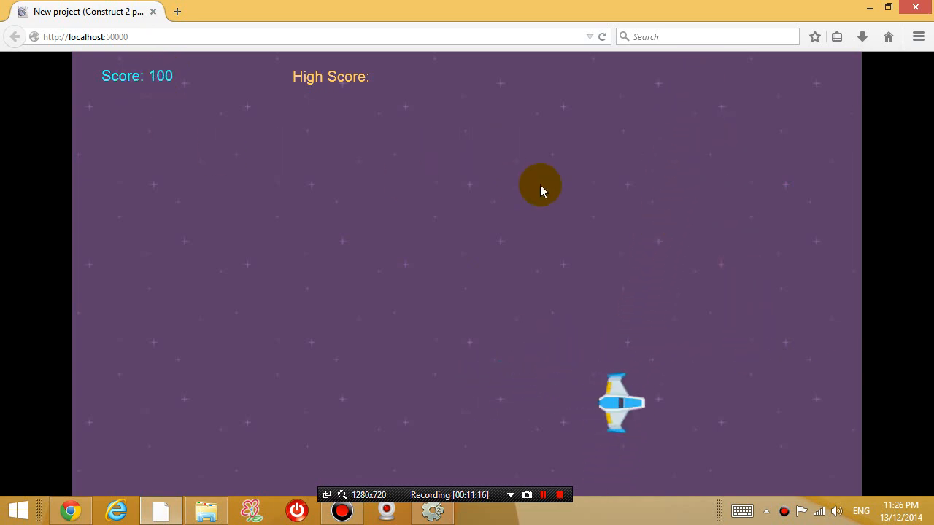
{"action": "key", "text": "Left"}
{"action": "key", "text": "Left"}
{"action": "key", "text": "space"}
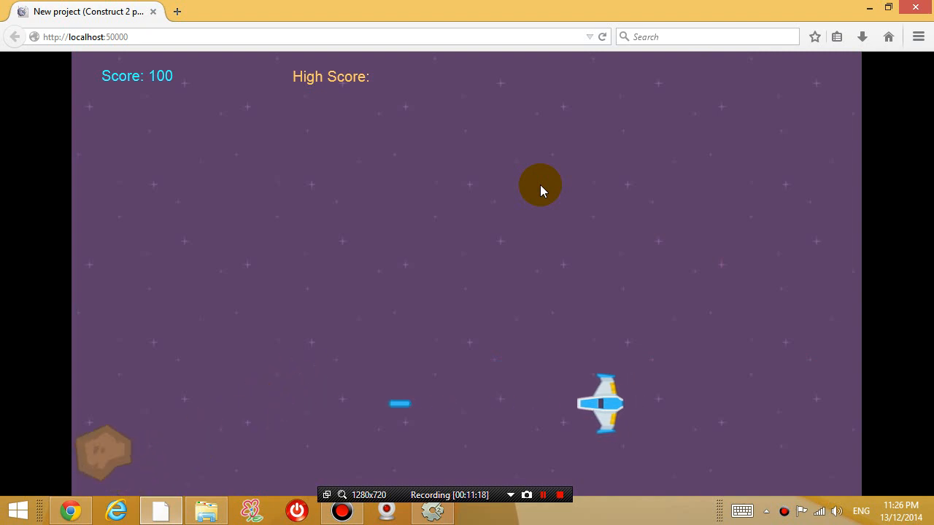
{"action": "key", "text": "Up"}
{"action": "key", "text": "Right"}
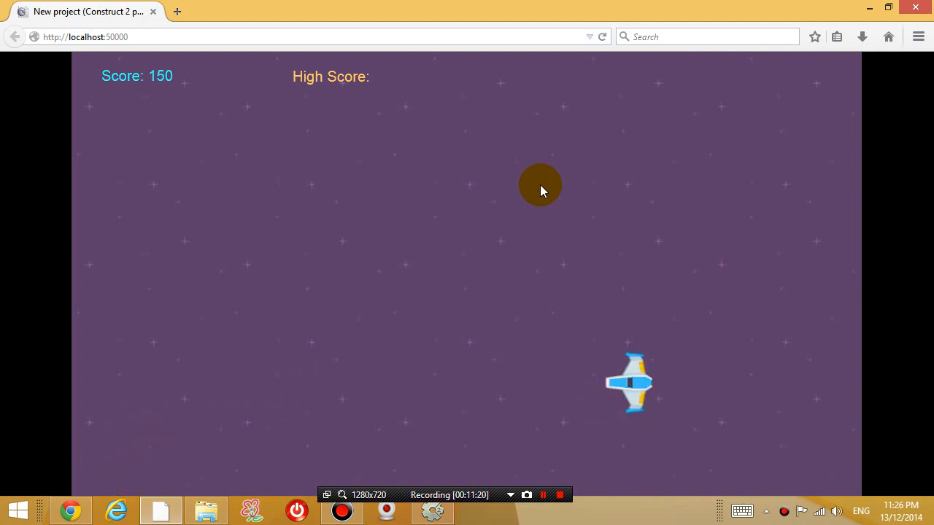
{"action": "key", "text": "Up"}
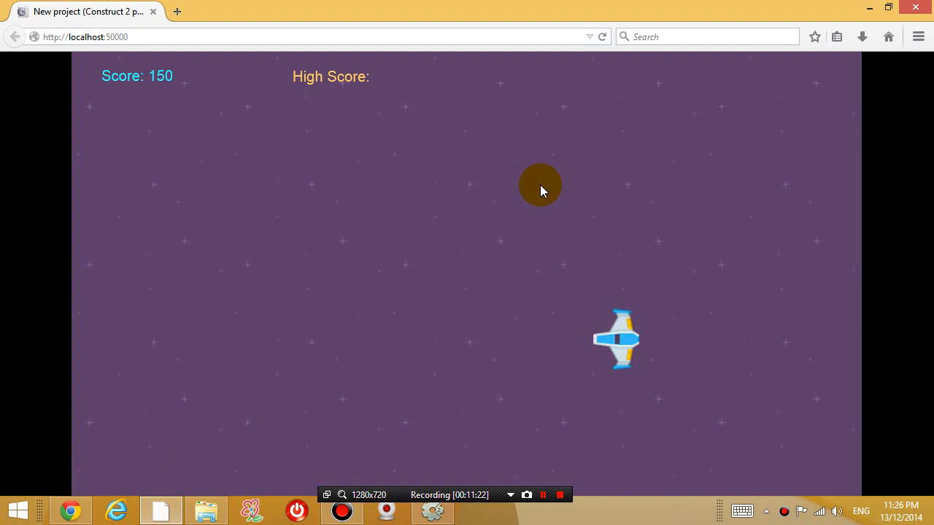
{"action": "key", "text": "Right"}
{"action": "key", "text": "Up"}
{"action": "key", "text": "space"}
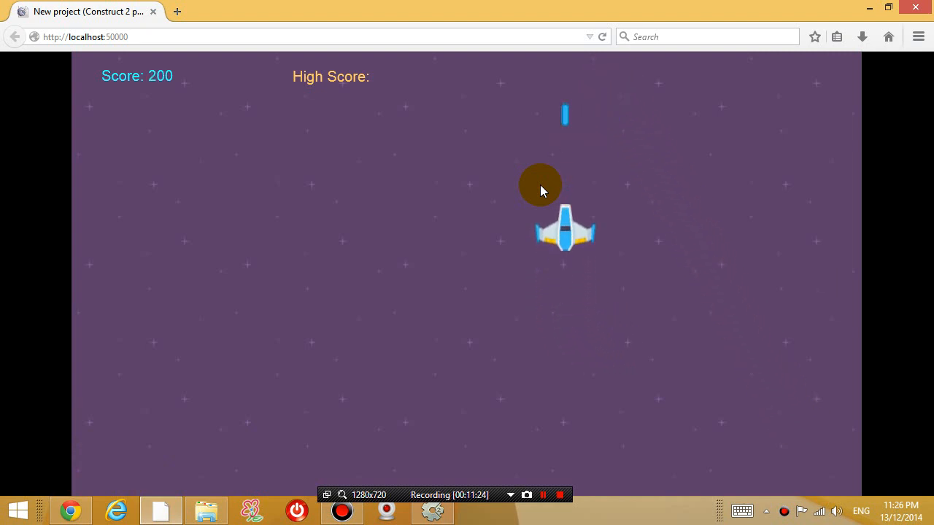
{"action": "key", "text": "Down"}
{"action": "key", "text": "Down"}
{"action": "key", "text": "Right"}
{"action": "key", "text": "Right"}
{"action": "key", "text": "Up"}
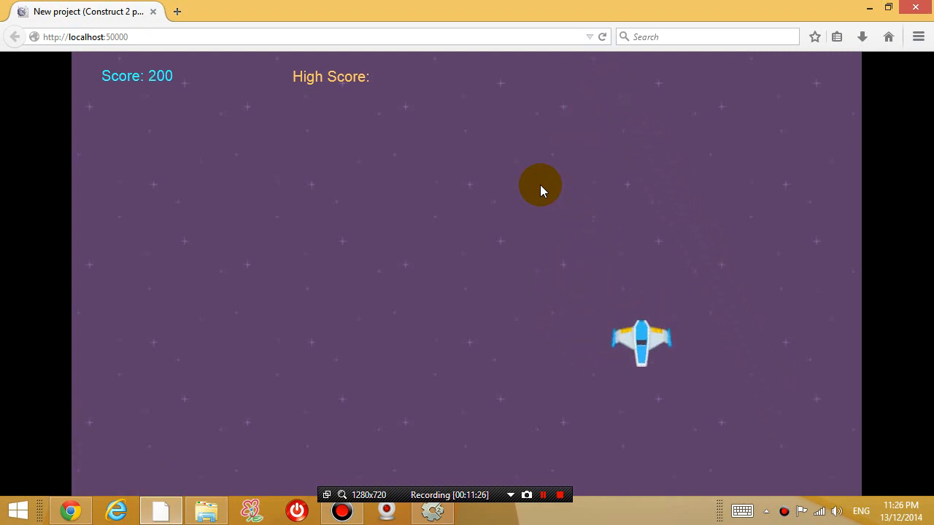
{"action": "key", "text": "Right"}
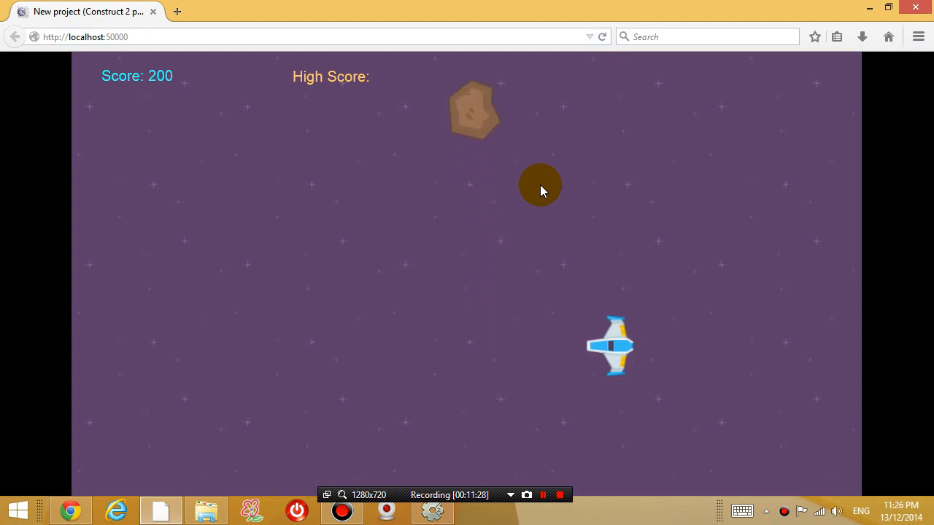
{"action": "key", "text": "Left"}
{"action": "key", "text": "Left"}
{"action": "key", "text": "space"}
{"action": "key", "text": "Down"}
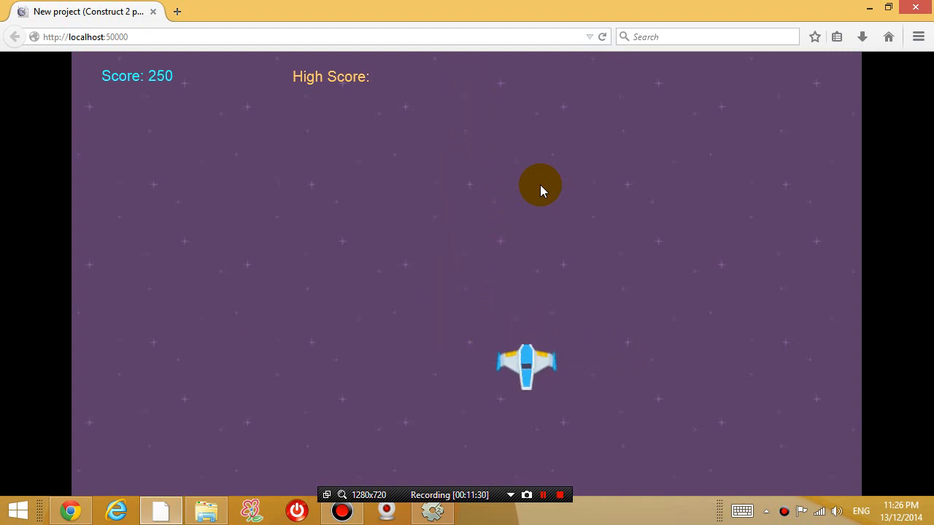
{"action": "key", "text": "Left"}
{"action": "key", "text": "Down"}
{"action": "key", "text": "Up"}
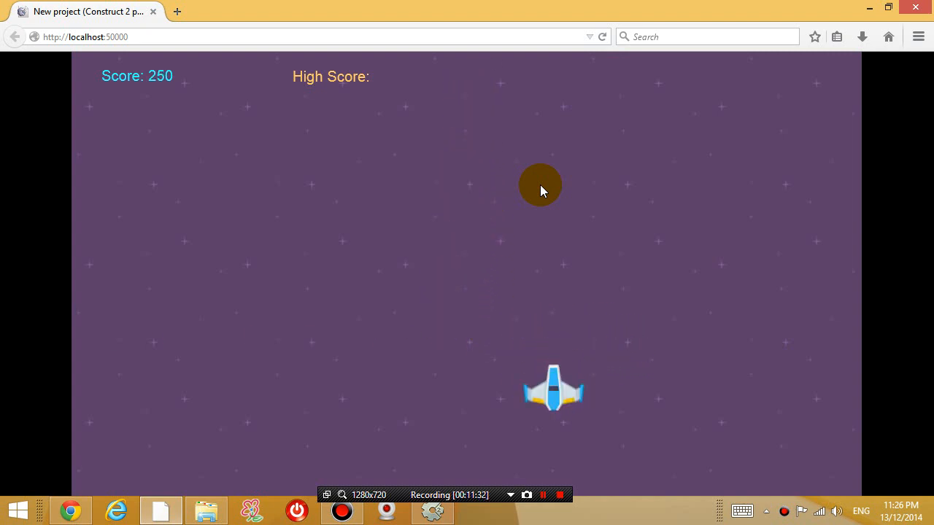
{"action": "key", "text": "Left"}
{"action": "key", "text": "Up"}
{"action": "key", "text": "Down"}
{"action": "key", "text": "space"}
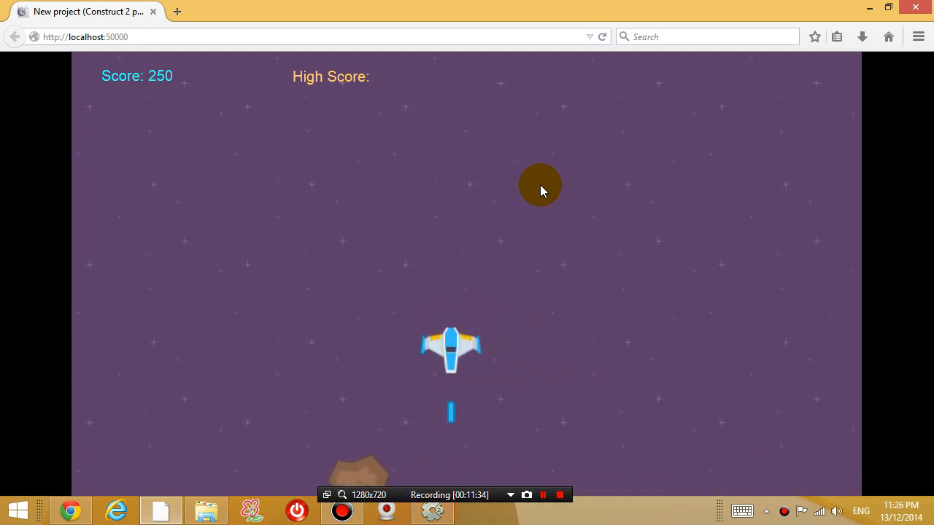
{"action": "key", "text": "Right"}
{"action": "key", "text": "Right"}
{"action": "key", "text": "space"}
{"action": "key", "text": "Up"}
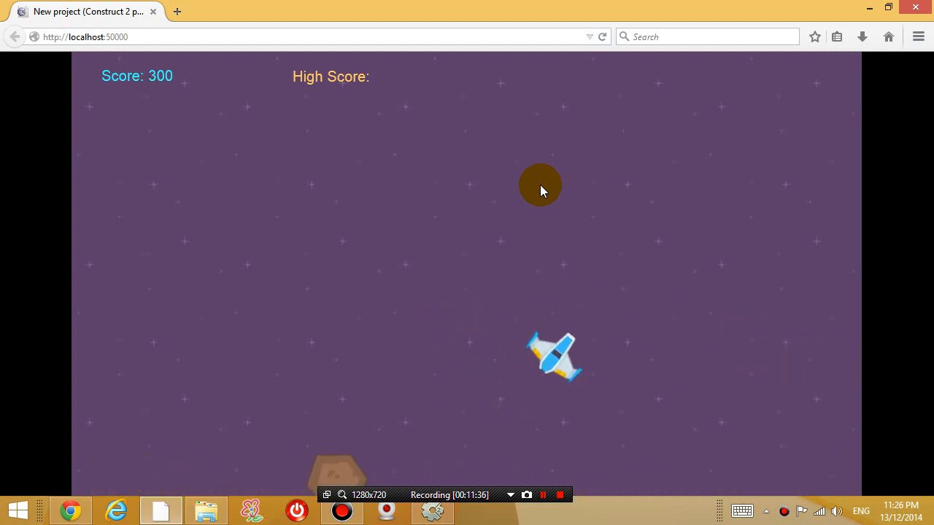
{"action": "key", "text": "Up"}
{"action": "key", "text": "space"}
{"action": "key", "text": "Left"}
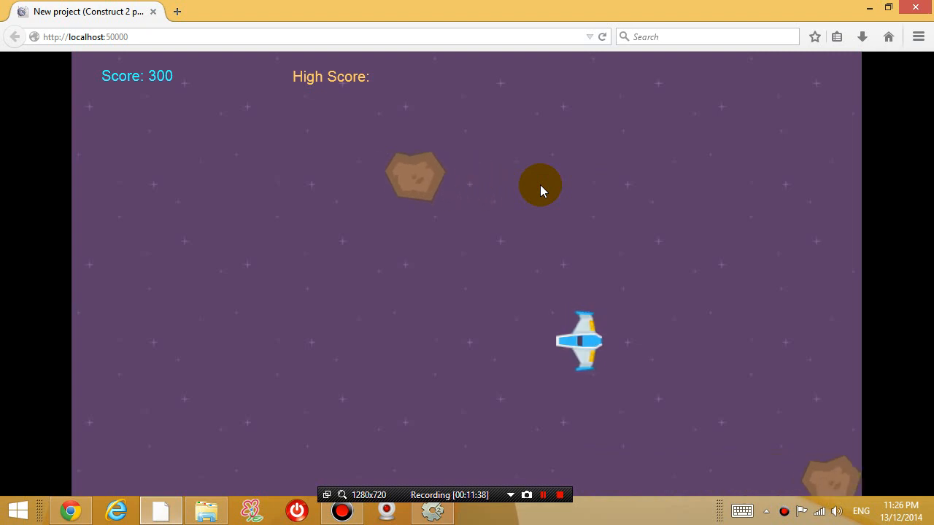
{"action": "key", "text": "space"}
{"action": "key", "text": "Right"}
{"action": "key", "text": "Down"}
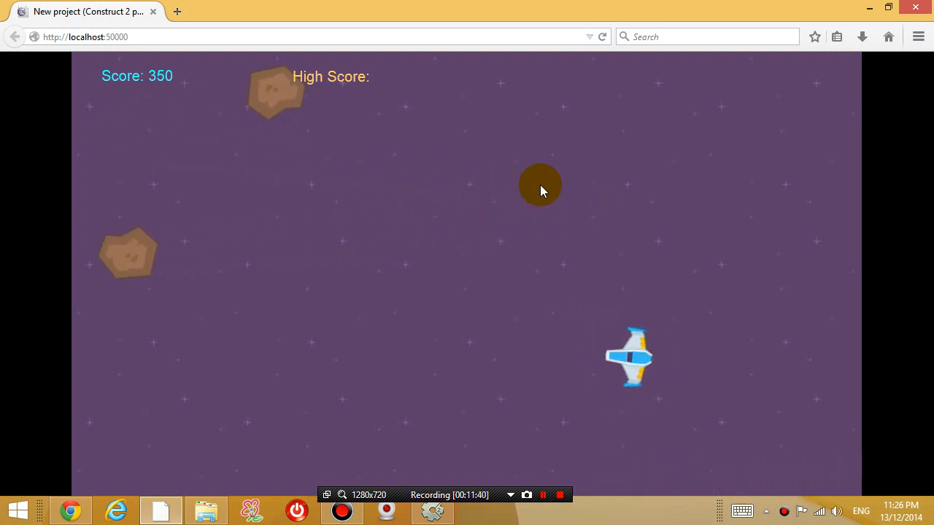
{"action": "key", "text": "Left"}
{"action": "key", "text": "Up"}
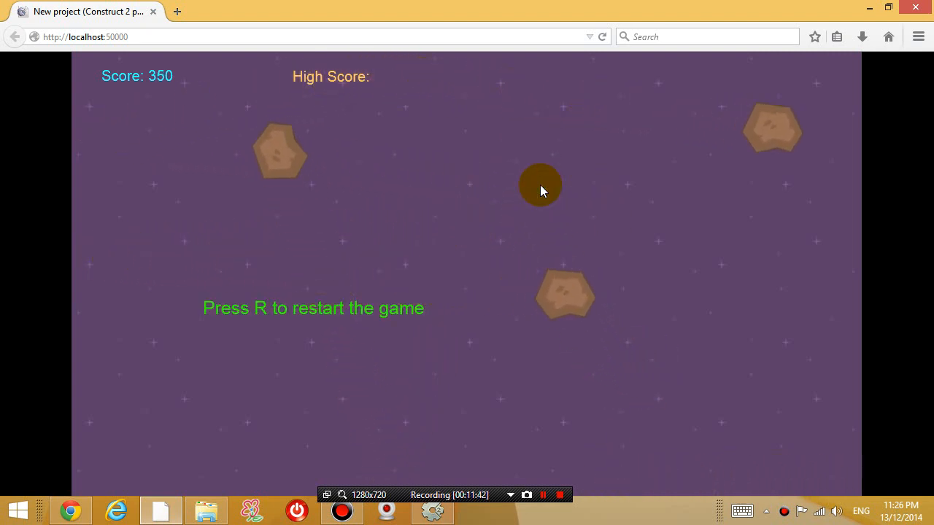
{"action": "key", "text": "r"}
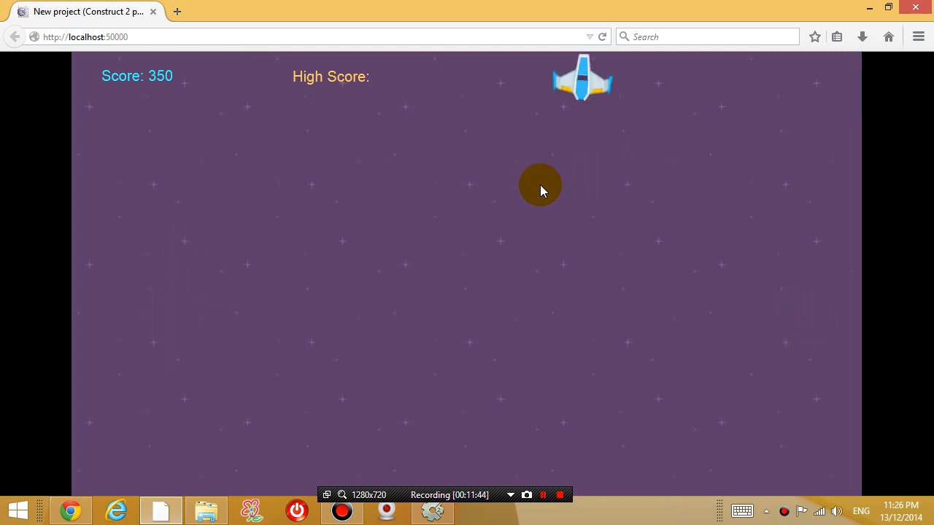
{"action": "key", "text": "Down"}
{"action": "key", "text": "Left"}
{"action": "key", "text": "space"}
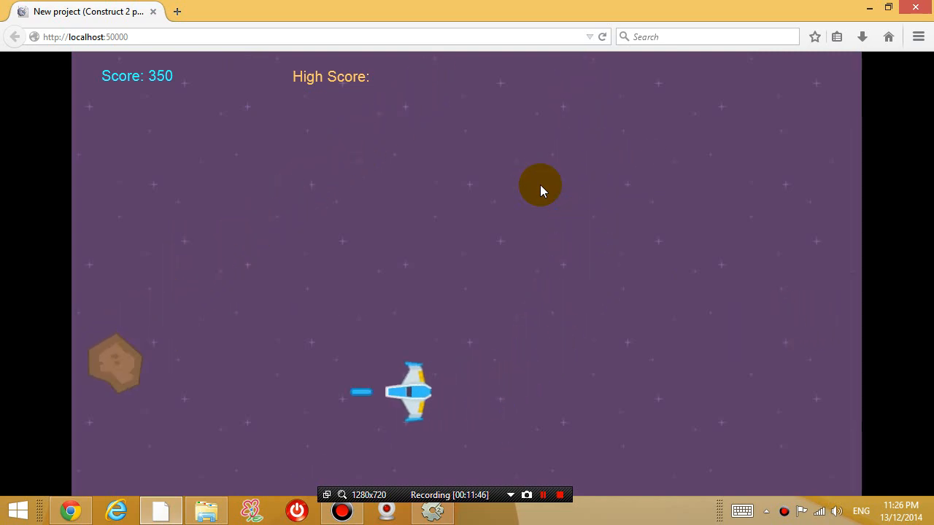
{"action": "key", "text": "alt+Tab"}
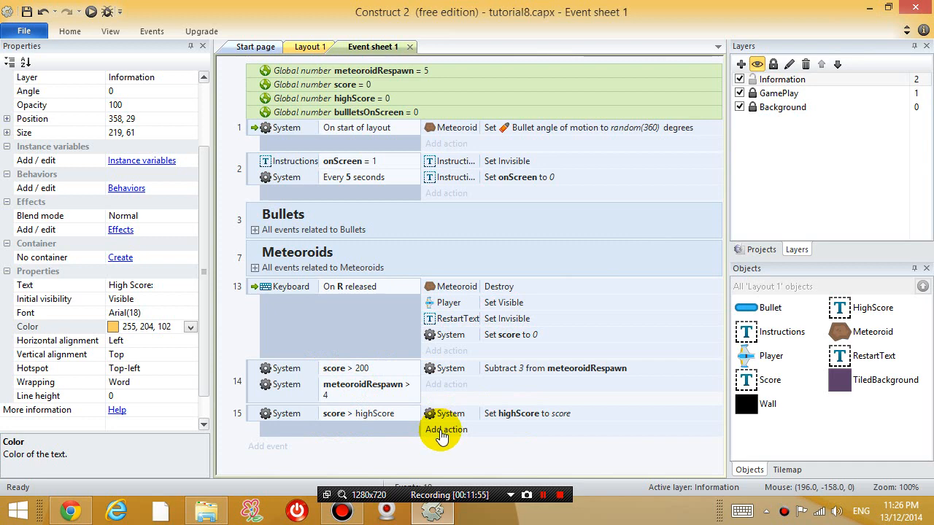
- Add a HighScore Set text action with "High Score: " & highScore to event 15
{"action": "left_click", "coordinate": [442, 430]}
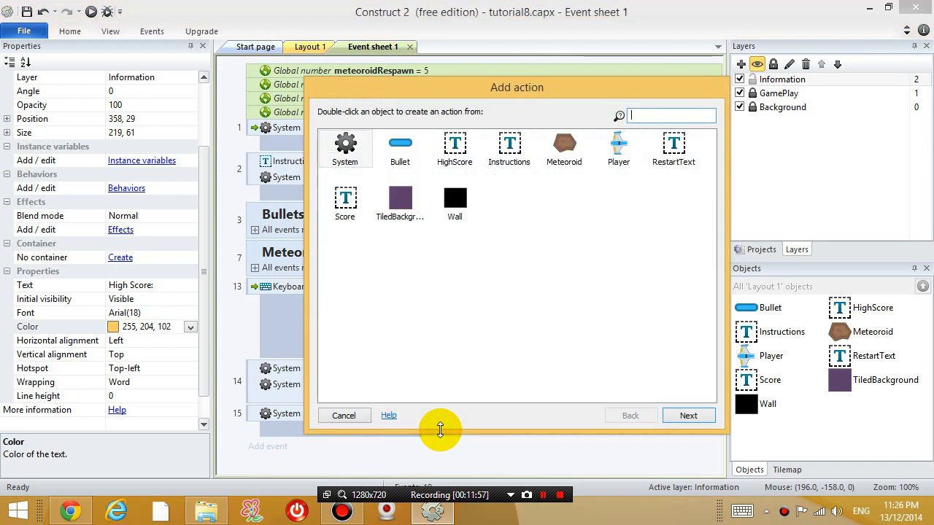
{"action": "left_click", "coordinate": [349, 202]}
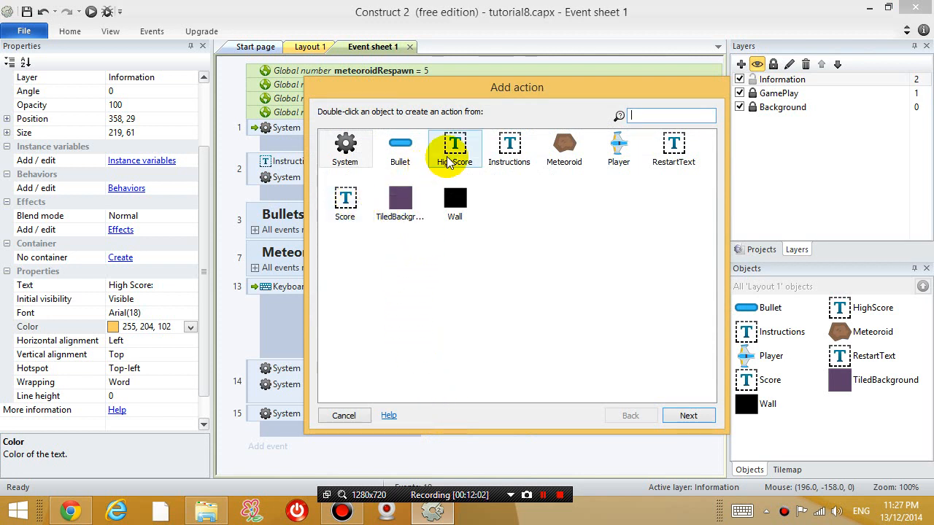
{"action": "double_click", "coordinate": [449, 162]}
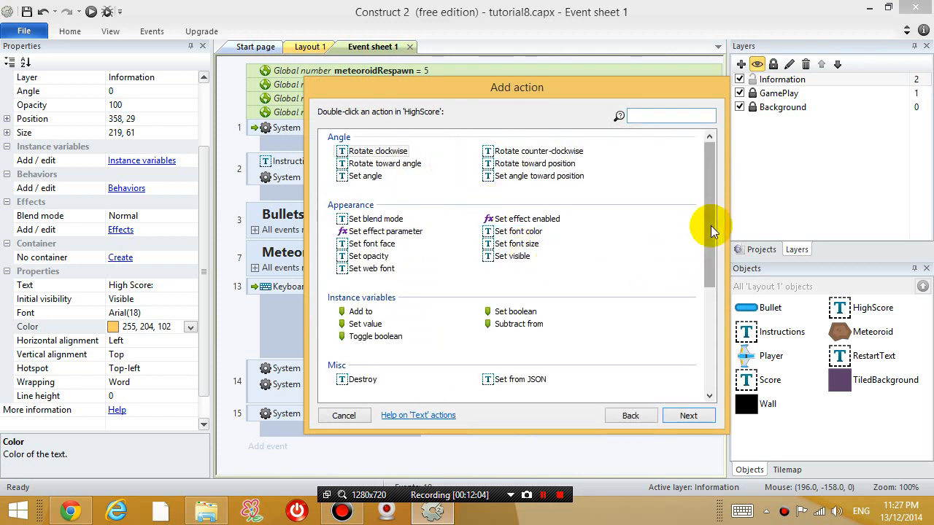
{"action": "left_click_drag", "start_coordinate": [710, 225], "coordinate": [711, 336]}
{"action": "left_click", "coordinate": [508, 324]}
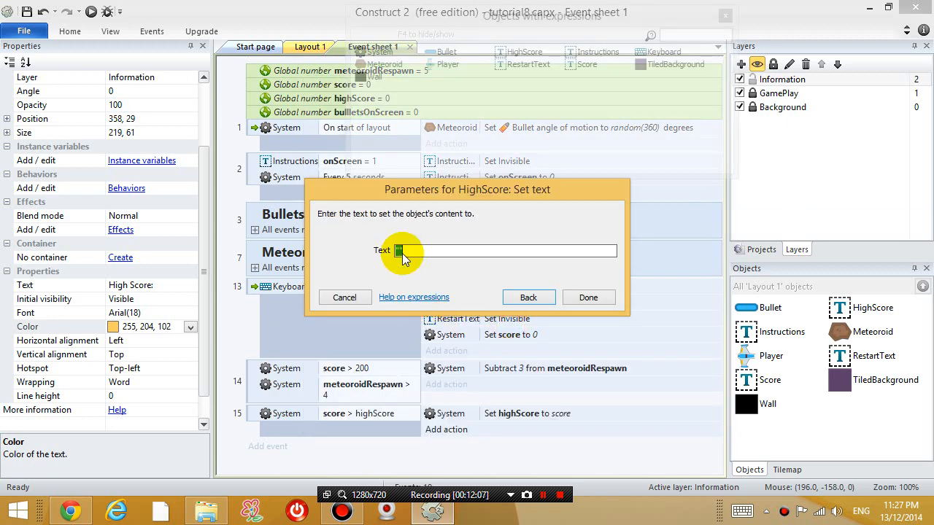
{"action": "type", "text": "\"High"}
{"action": "type", "text": "high"}
{"action": "key", "text": "Return"}
{"action": "left_click", "coordinate": [588, 295]}
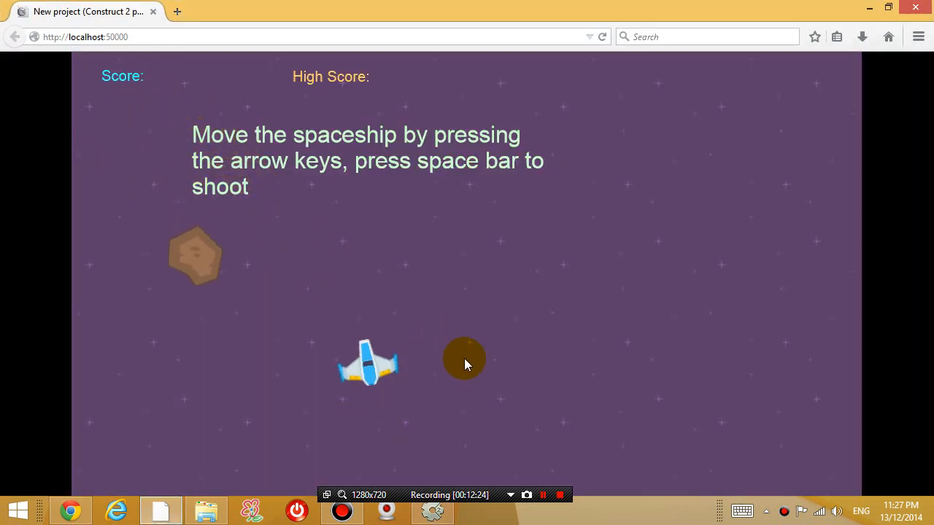
- Fly and shoot asteroids in the preview until the score reaches 150, then crash the ship
{"action": "key", "text": "space"}
{"action": "key", "text": "Up"}
{"action": "key", "text": "Right"}
{"action": "key", "text": "Right"}
{"action": "key", "text": "Down"}
{"action": "key", "text": "space"}
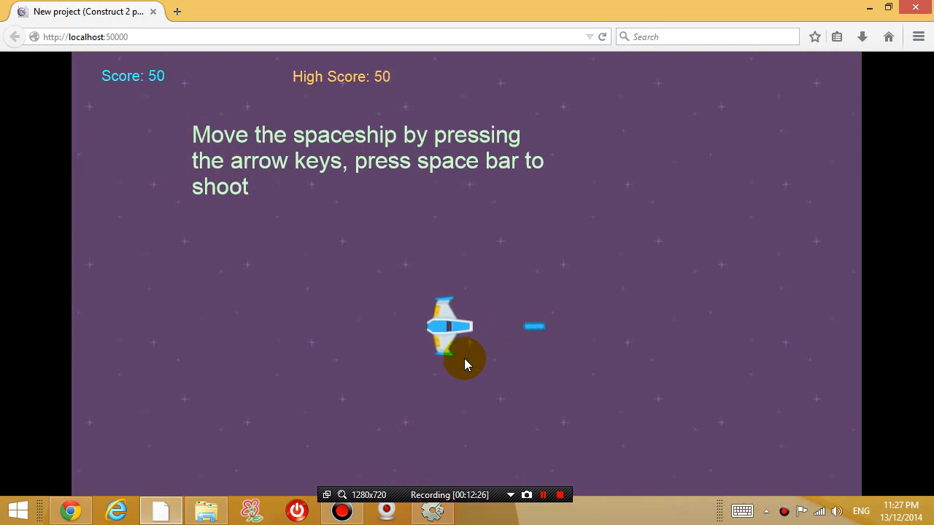
{"action": "key", "text": "Right"}
{"action": "key", "text": "Up"}
{"action": "key", "text": "Down"}
{"action": "key", "text": "space"}
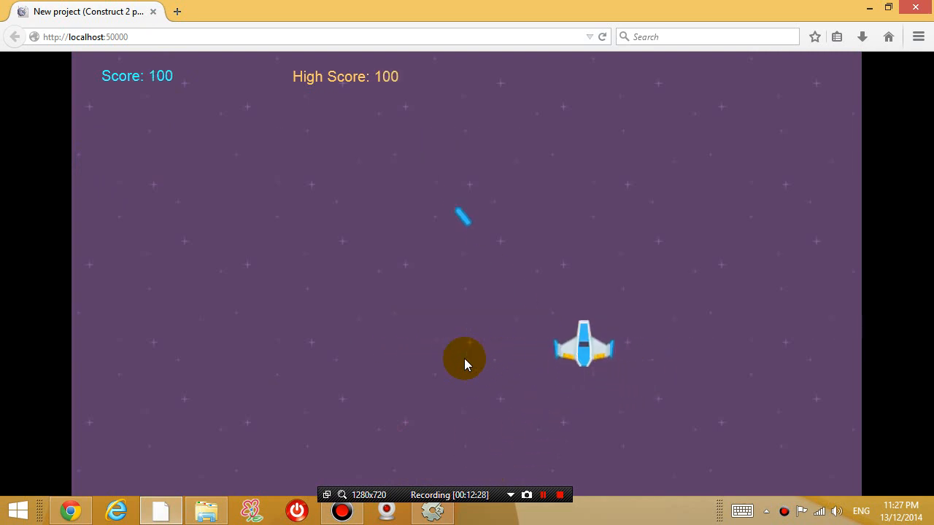
{"action": "key", "text": "Left"}
{"action": "key", "text": "Left"}
{"action": "key", "text": "Up"}
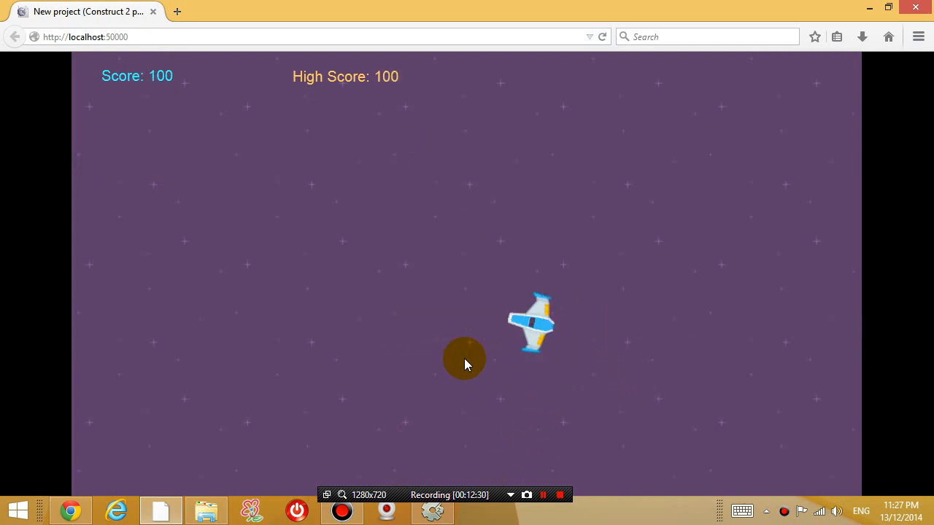
{"action": "key", "text": "Left"}
{"action": "key", "text": "Up"}
{"action": "key", "text": "Up"}
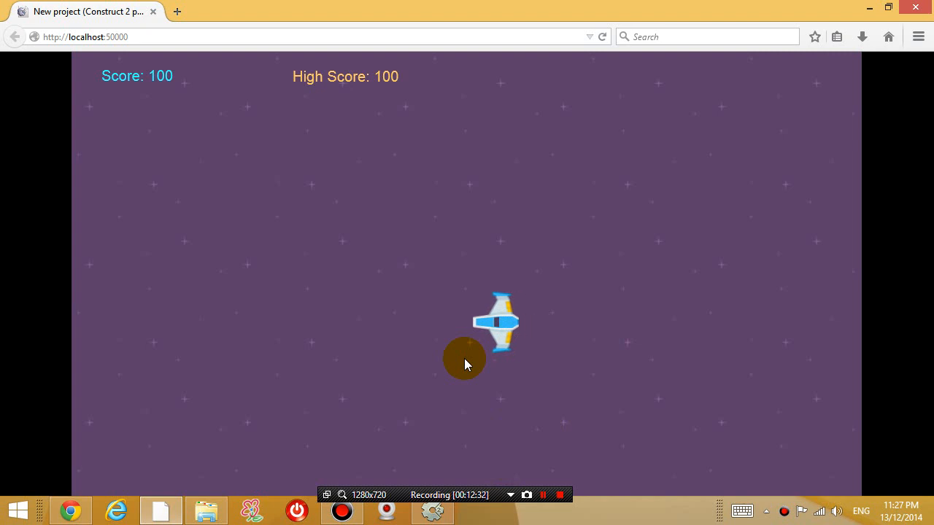
{"action": "key", "text": "Up"}
{"action": "key", "text": "Left"}
{"action": "key", "text": "space"}
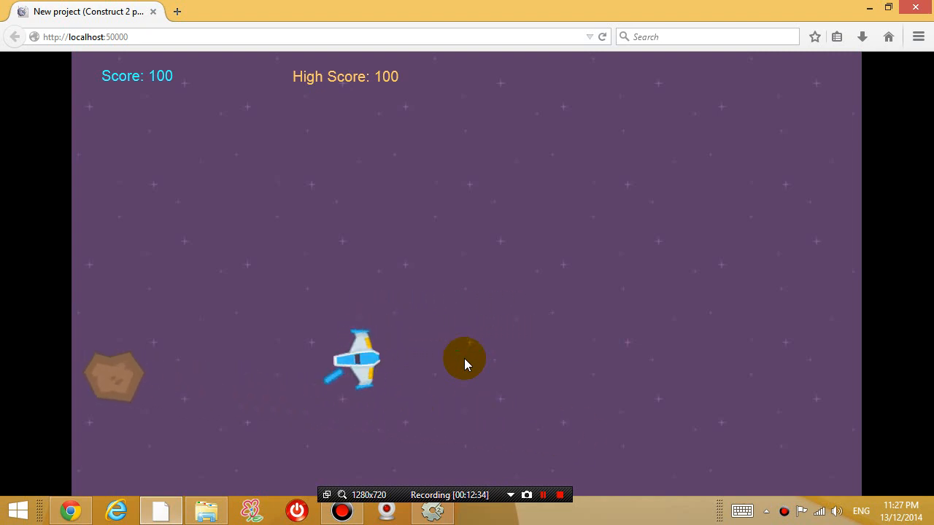
{"action": "key", "text": "space"}
{"action": "key", "text": "Right"}
{"action": "key", "text": "Up"}
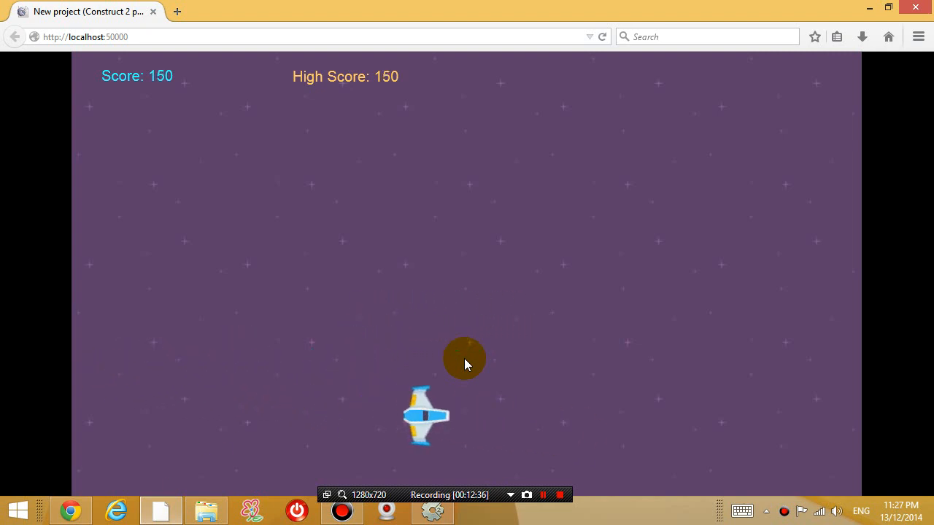
{"action": "key", "text": "Left"}
{"action": "key", "text": "Up"}
{"action": "key", "text": "Up"}
{"action": "key", "text": "Right"}
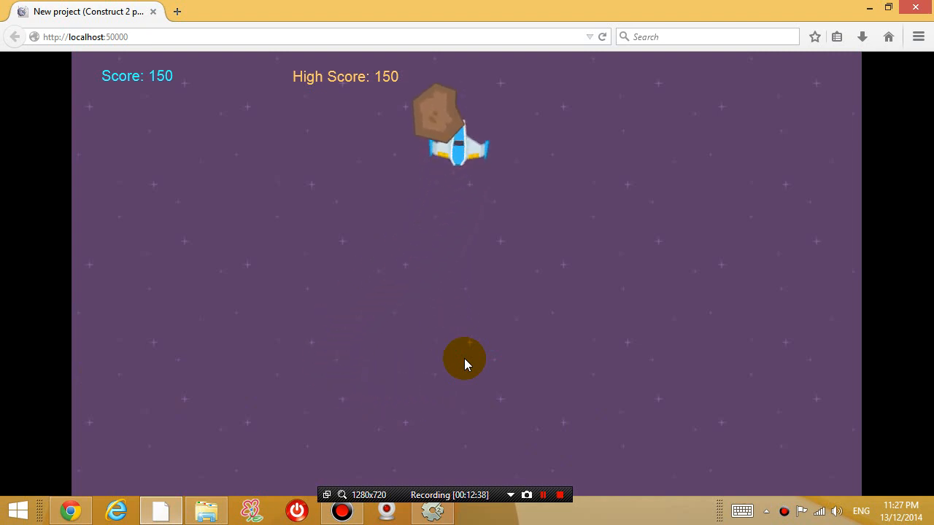
{"action": "key", "text": "Up"}
{"action": "key", "text": "Left"}
{"action": "key", "text": "Down"}
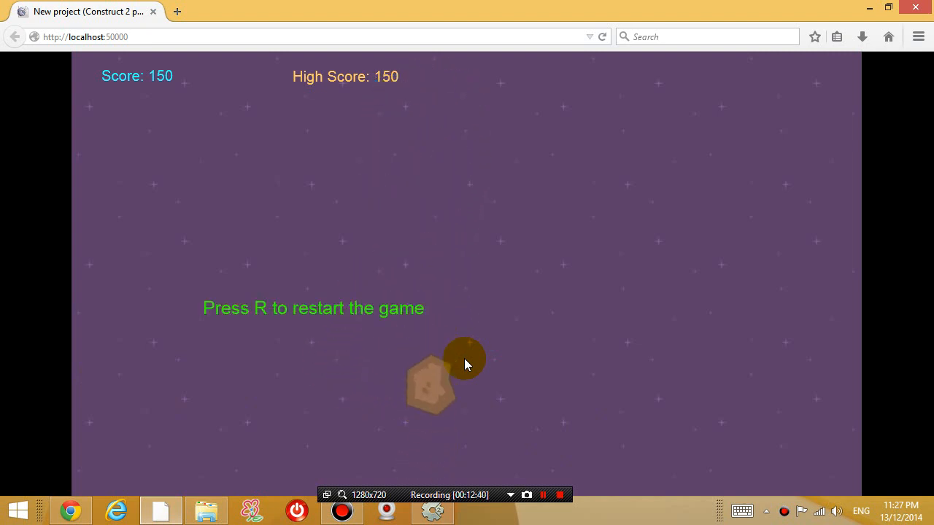
- Restart with R and score up to 100 again while High Score holds at 150
{"action": "key", "text": "r"}
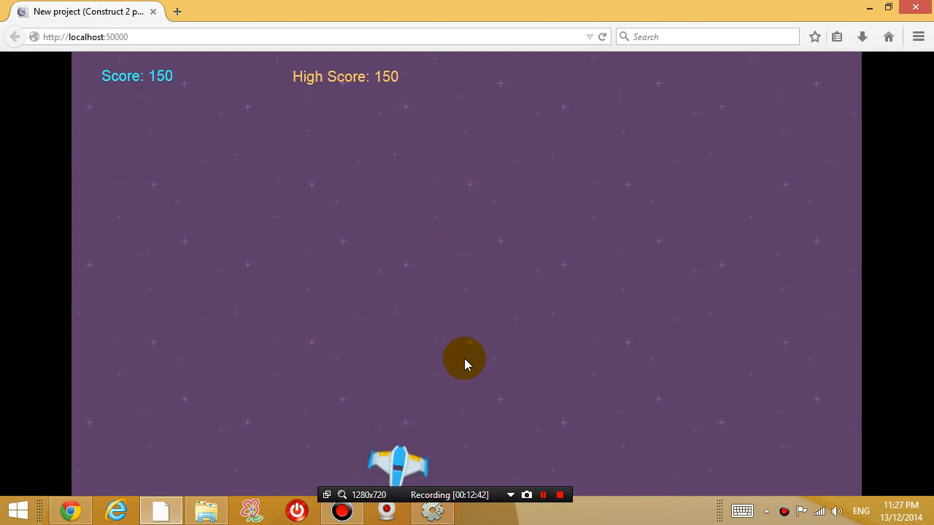
{"action": "key", "text": "Right"}
{"action": "key", "text": "Up"}
{"action": "key", "text": "Left"}
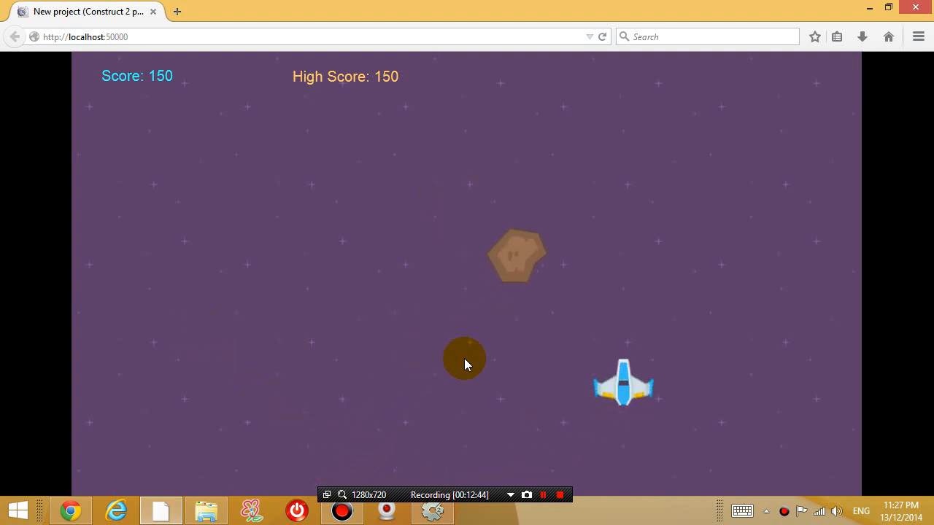
{"action": "key", "text": "space"}
{"action": "key", "text": "Left"}
{"action": "key", "text": "Up"}
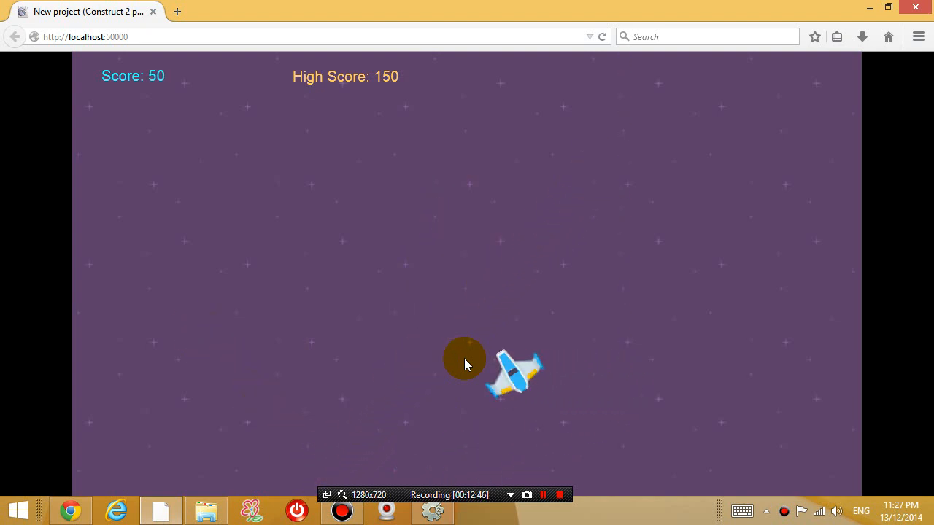
{"action": "key", "text": "Left"}
{"action": "key", "text": "Up"}
{"action": "key", "text": "Right"}
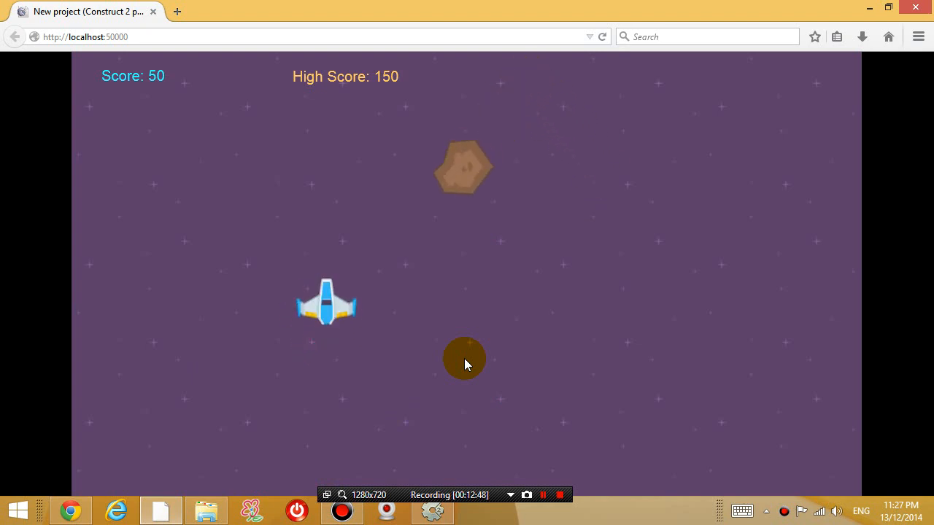
{"action": "key", "text": "Left"}
{"action": "key", "text": "Up"}
{"action": "key", "text": "Right"}
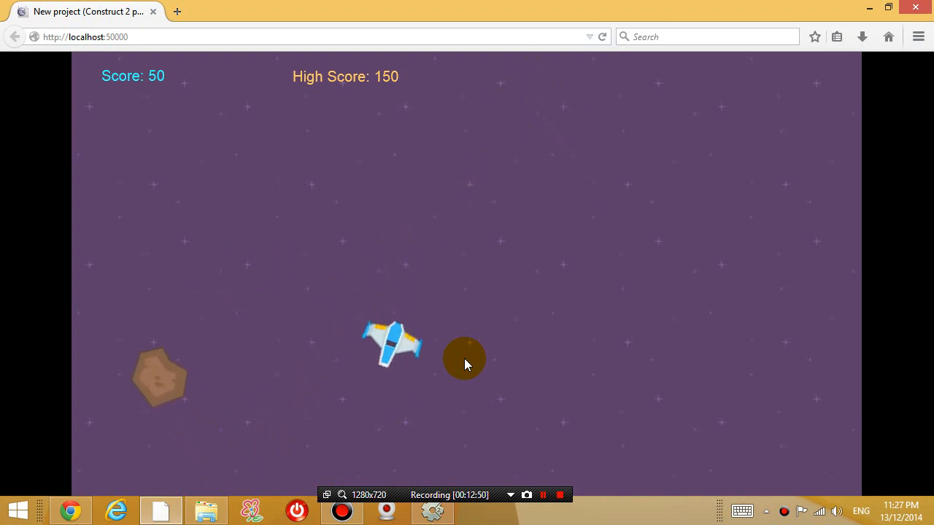
{"action": "key", "text": "Right"}
{"action": "key", "text": "Left"}
{"action": "key", "text": "space"}
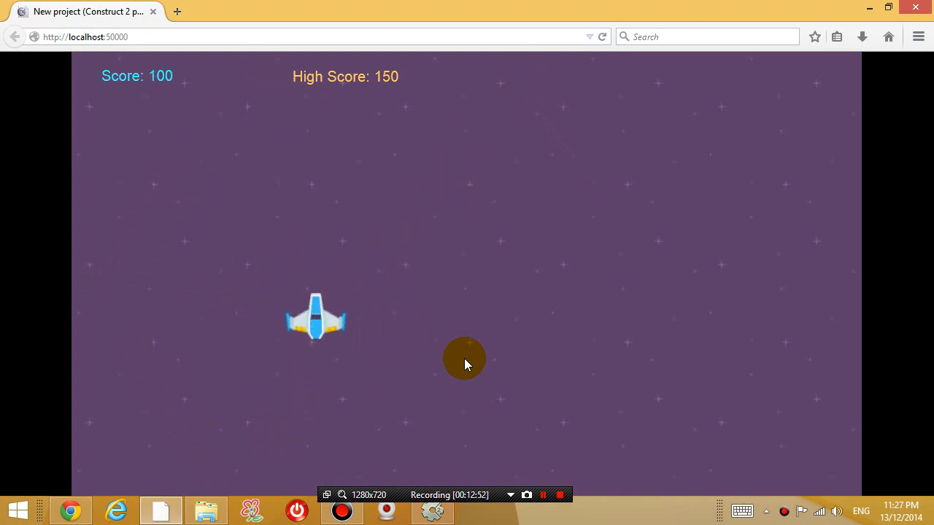
{"action": "key", "text": "Right"}
{"action": "key", "text": "Up"}
{"action": "key", "text": "space"}
{"action": "key", "text": "space"}
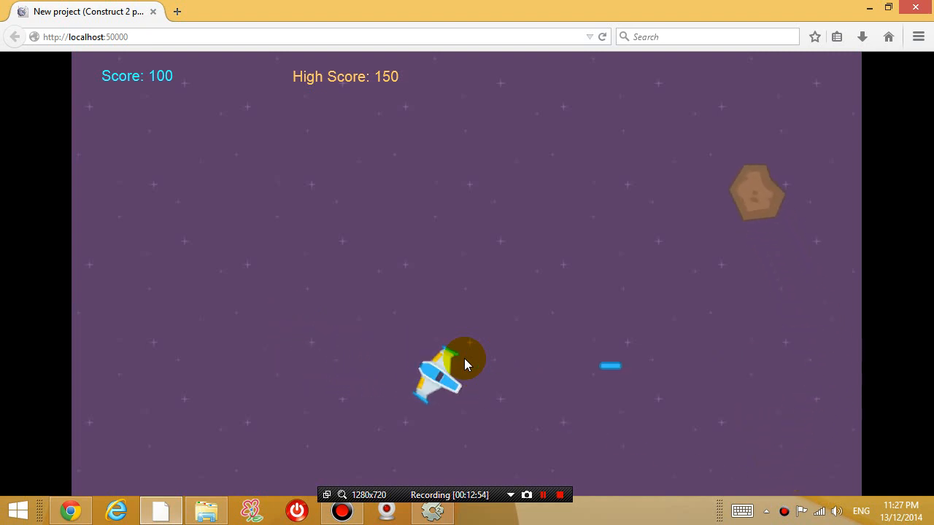
{"action": "key", "text": "Up"}
{"action": "key", "text": "Right"}
{"action": "key", "text": "Up"}
{"action": "key", "text": "space"}
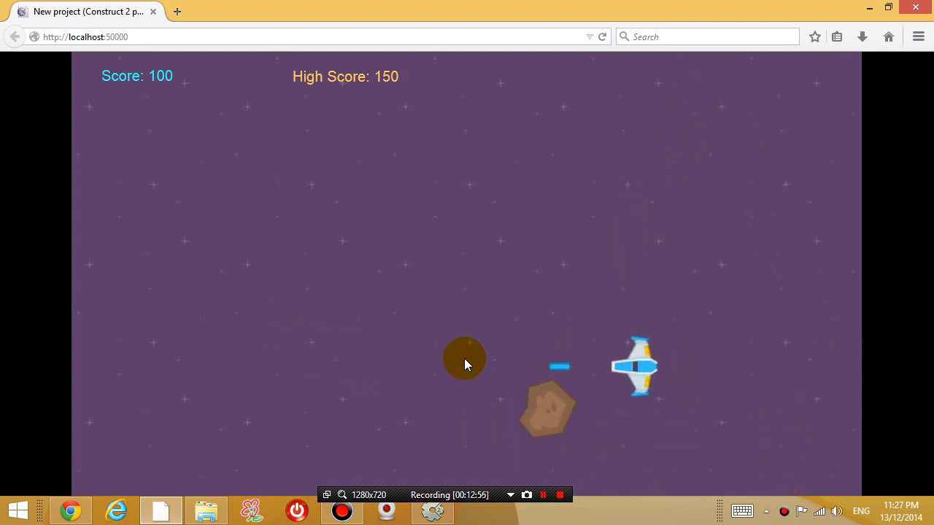
{"action": "key", "text": "space"}
{"action": "key", "text": "space"}
{"action": "key", "text": "Left"}
{"action": "key", "text": "Up"}
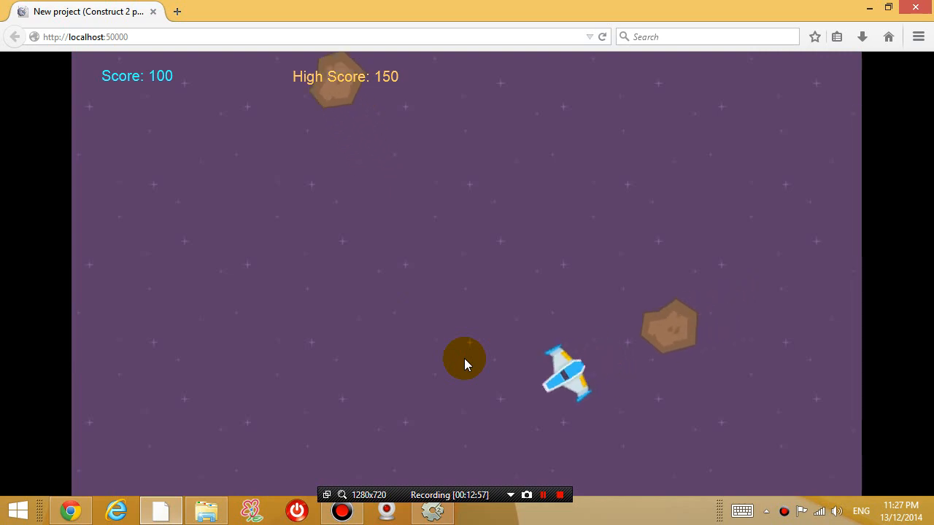
{"action": "key", "text": "Down"}
{"action": "key", "text": "Right"}
{"action": "key", "text": "Up"}
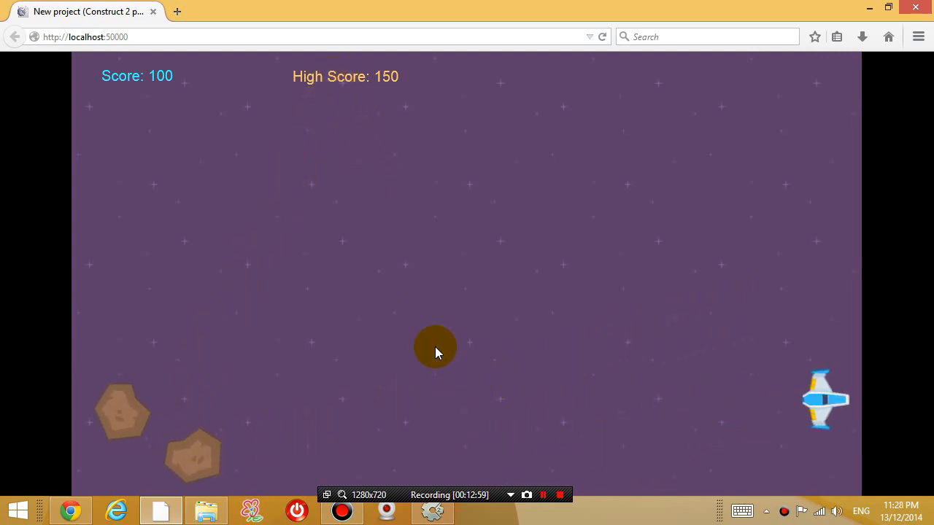
- Return from the browser preview to the Construct 2 event sheet
{"action": "left_click", "coordinate": [433, 510]}
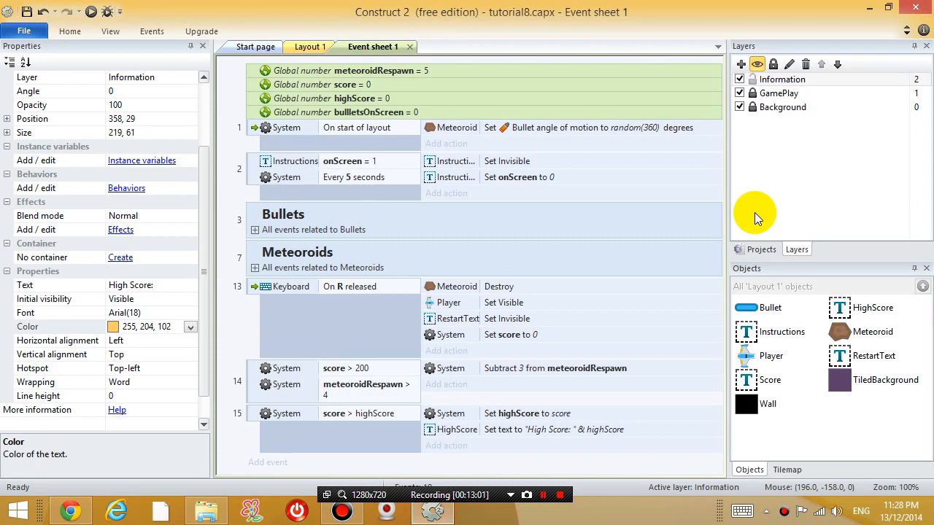